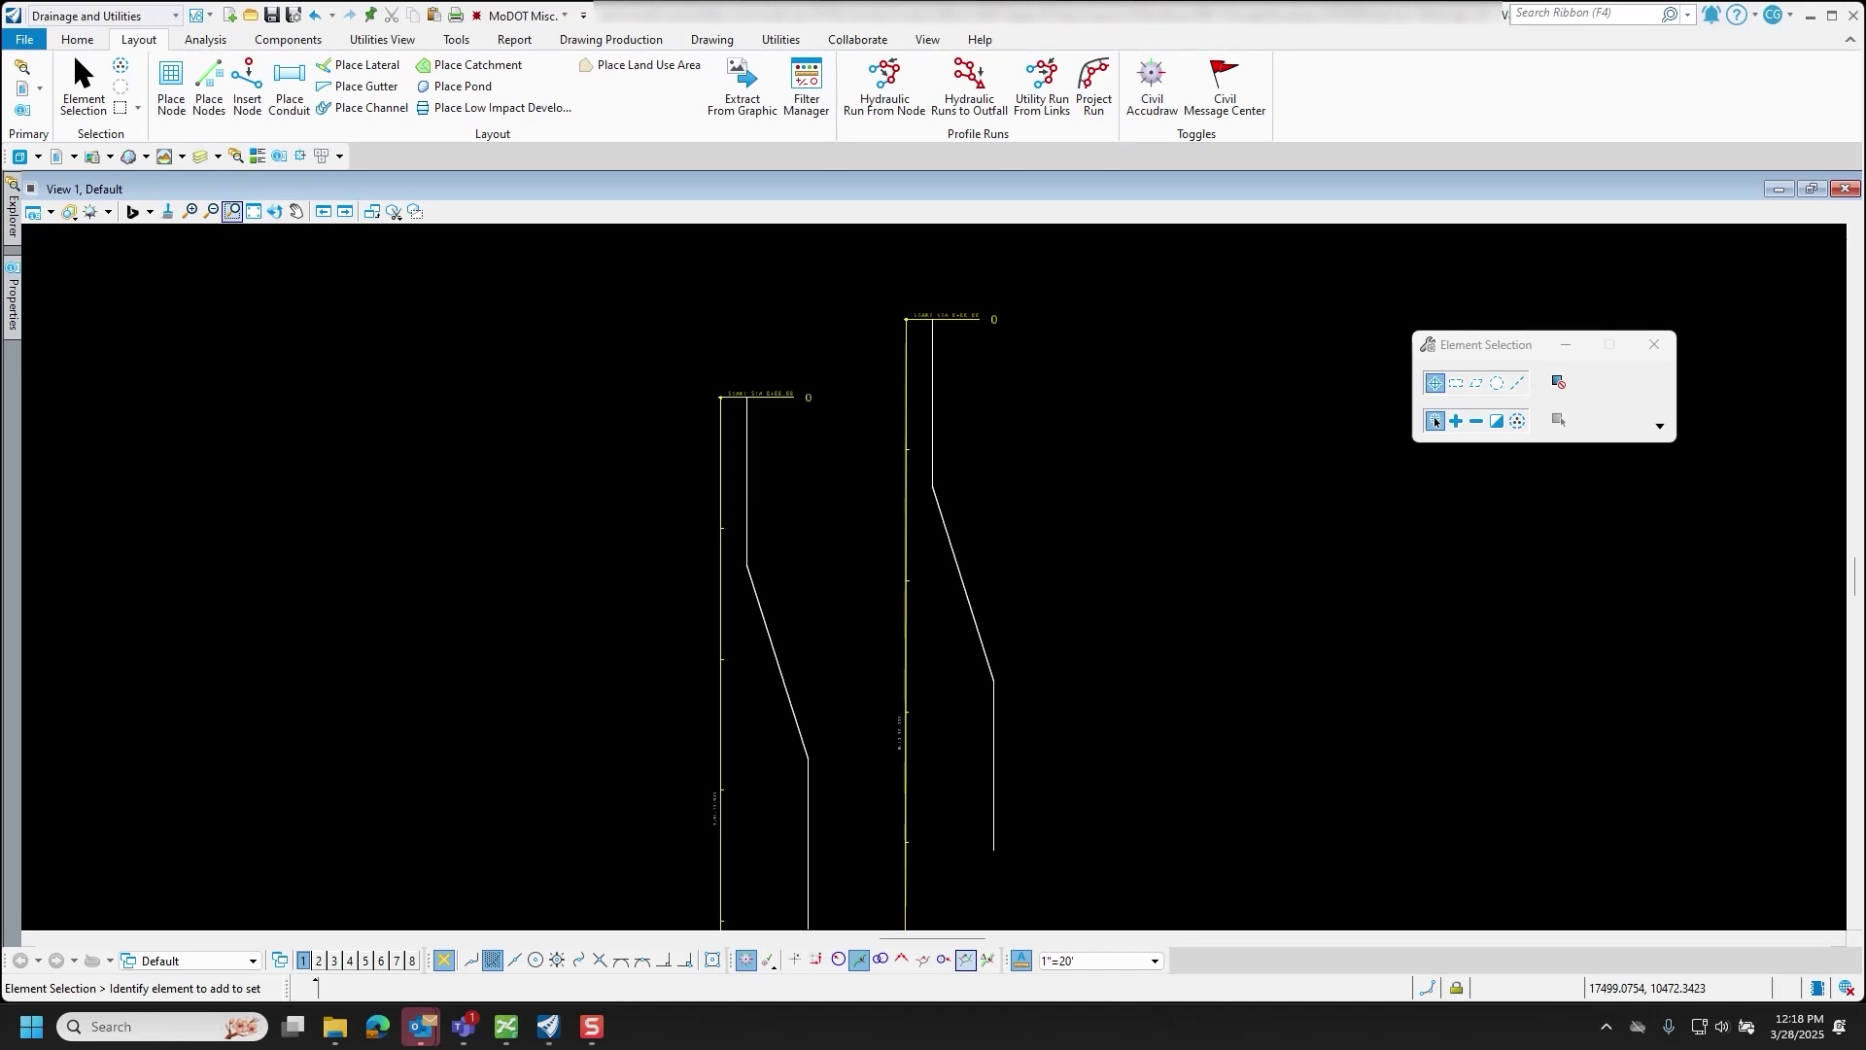
- Start placing a Type A-D CV 2 x 2 node with a typed elevation, using Baseline Prop as the station-offset reference
scroll(1041, 779, "up", 2)
scroll(742, 487, "down", 4)
scroll(808, 446, "up", 3)
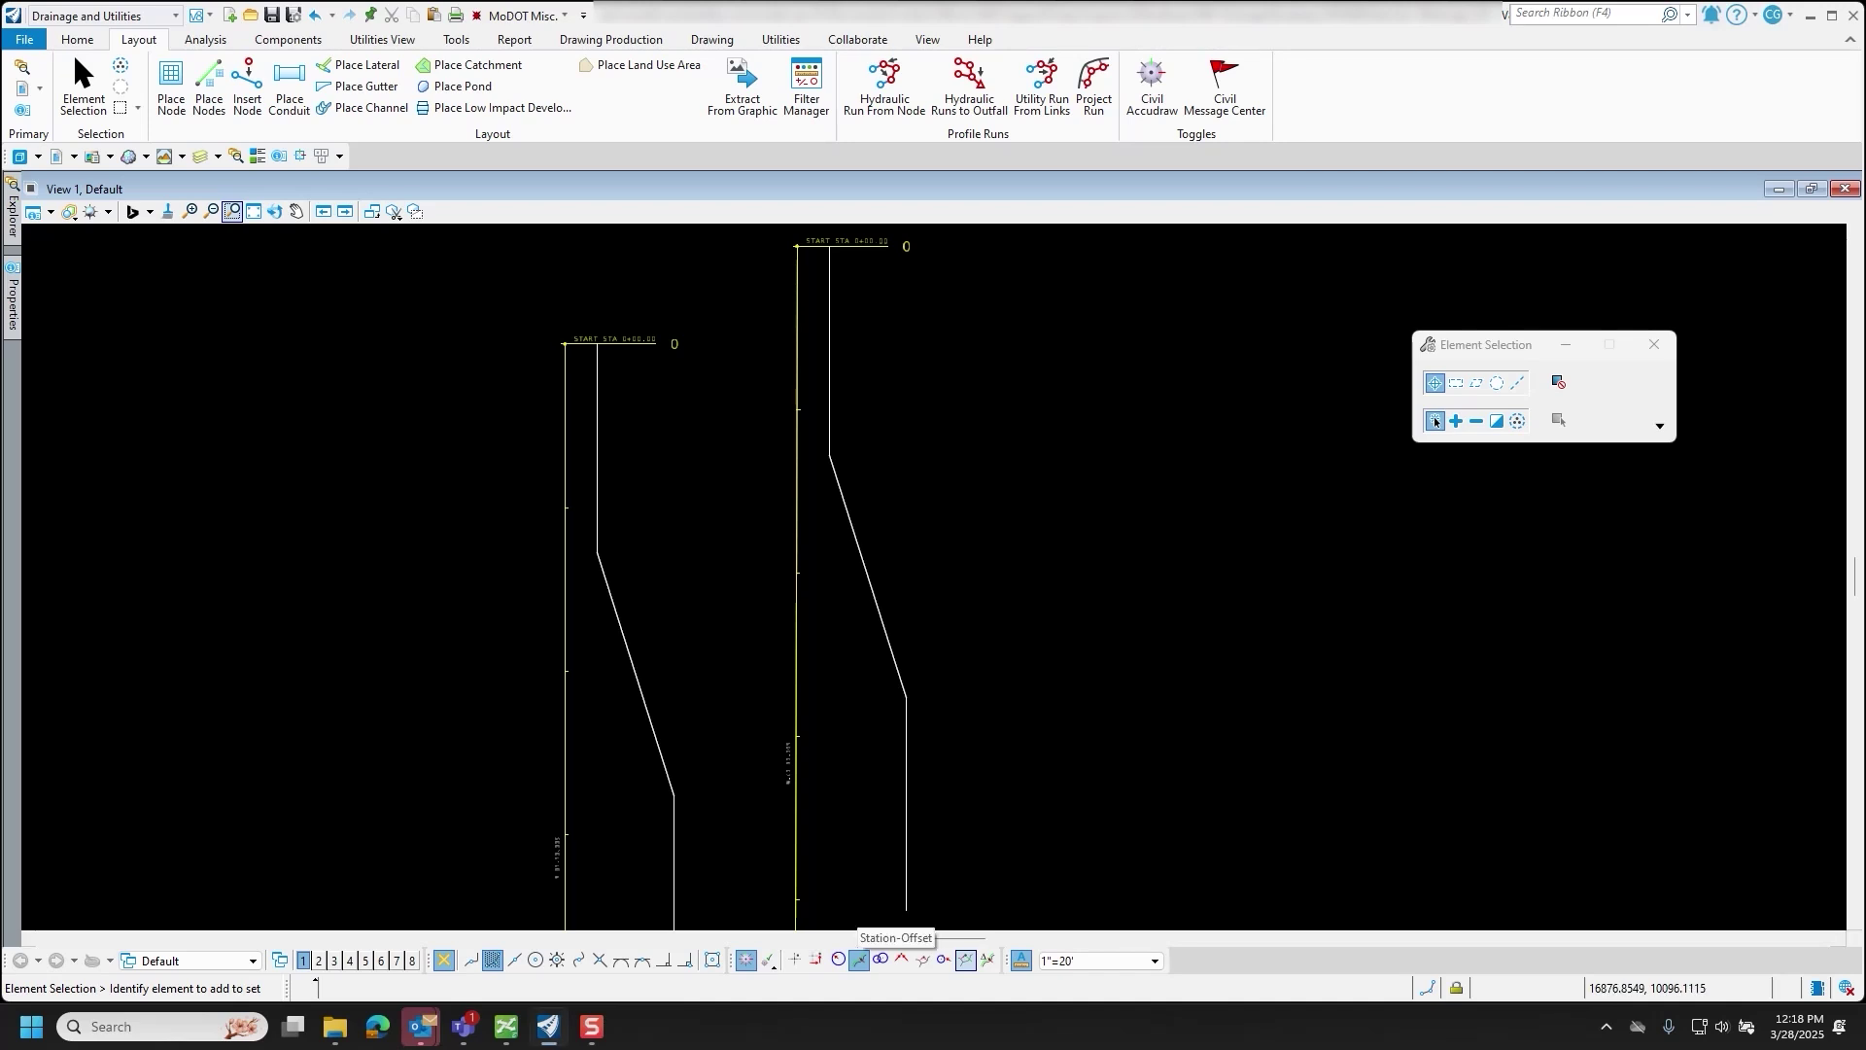
left_click(171, 88)
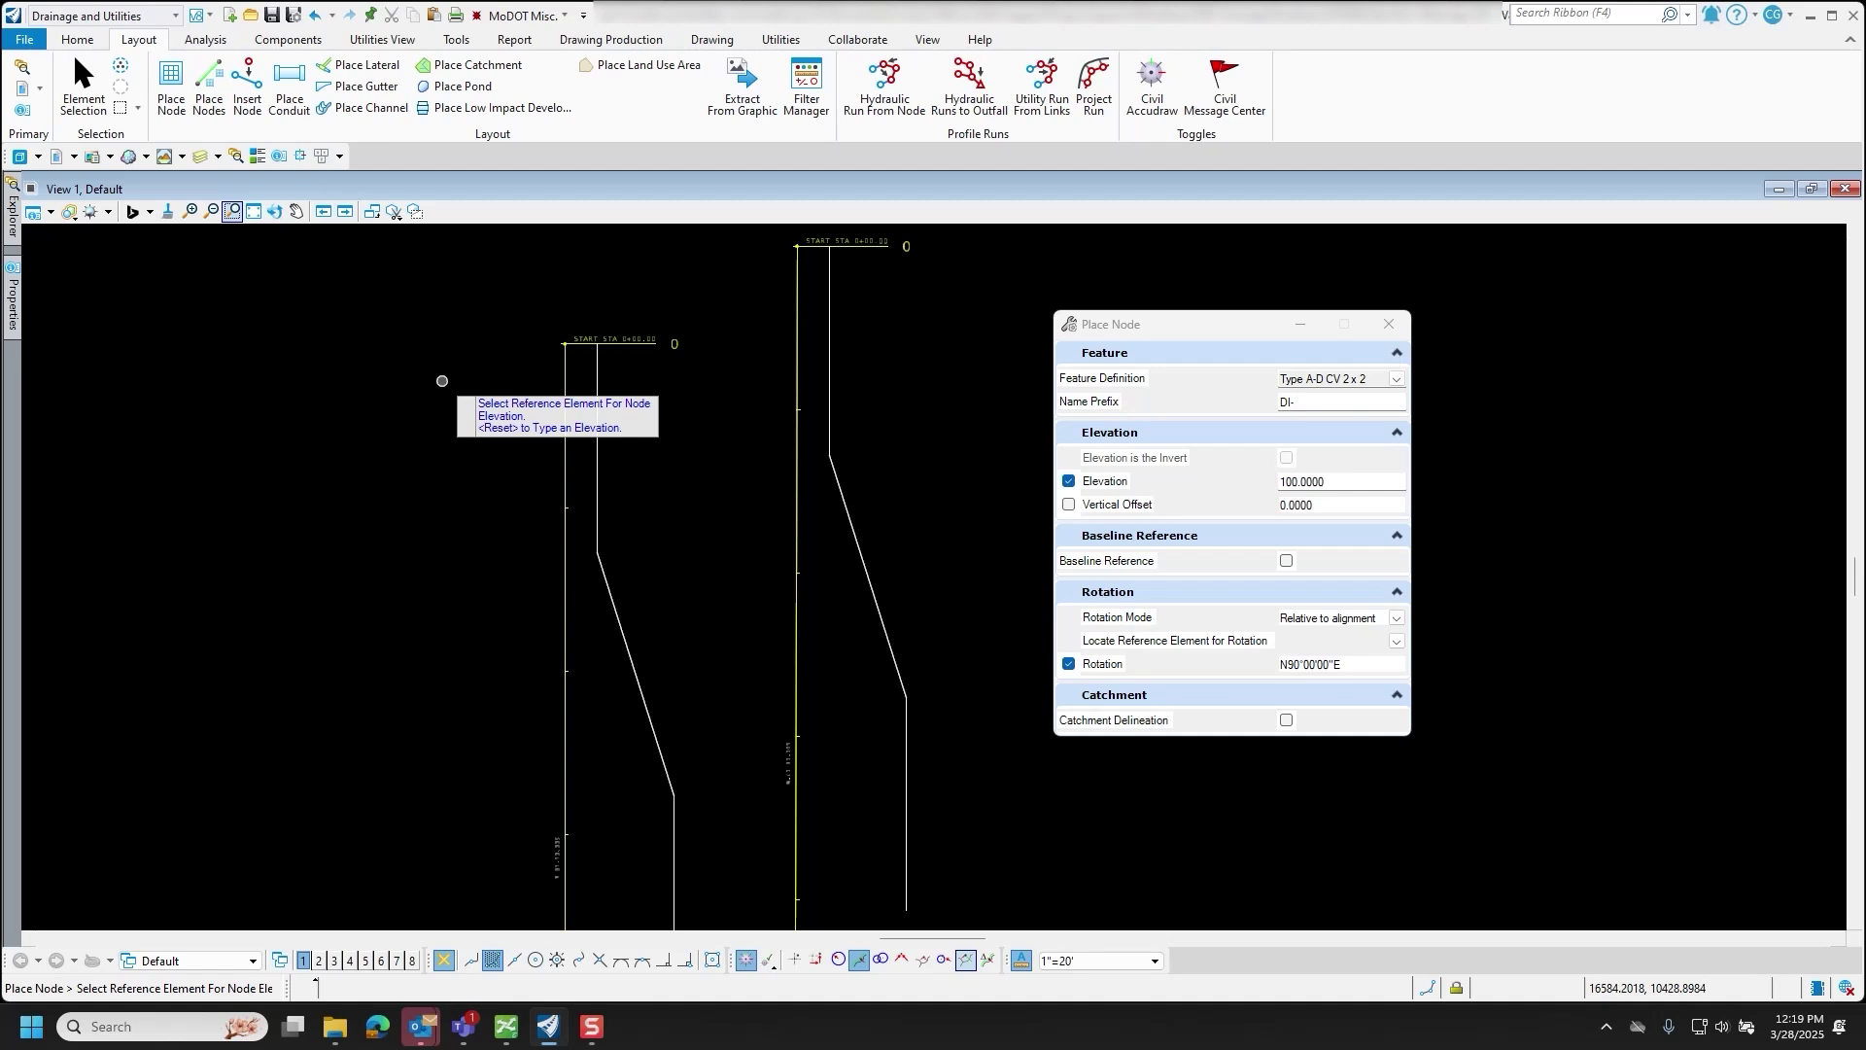
right_click(461, 392)
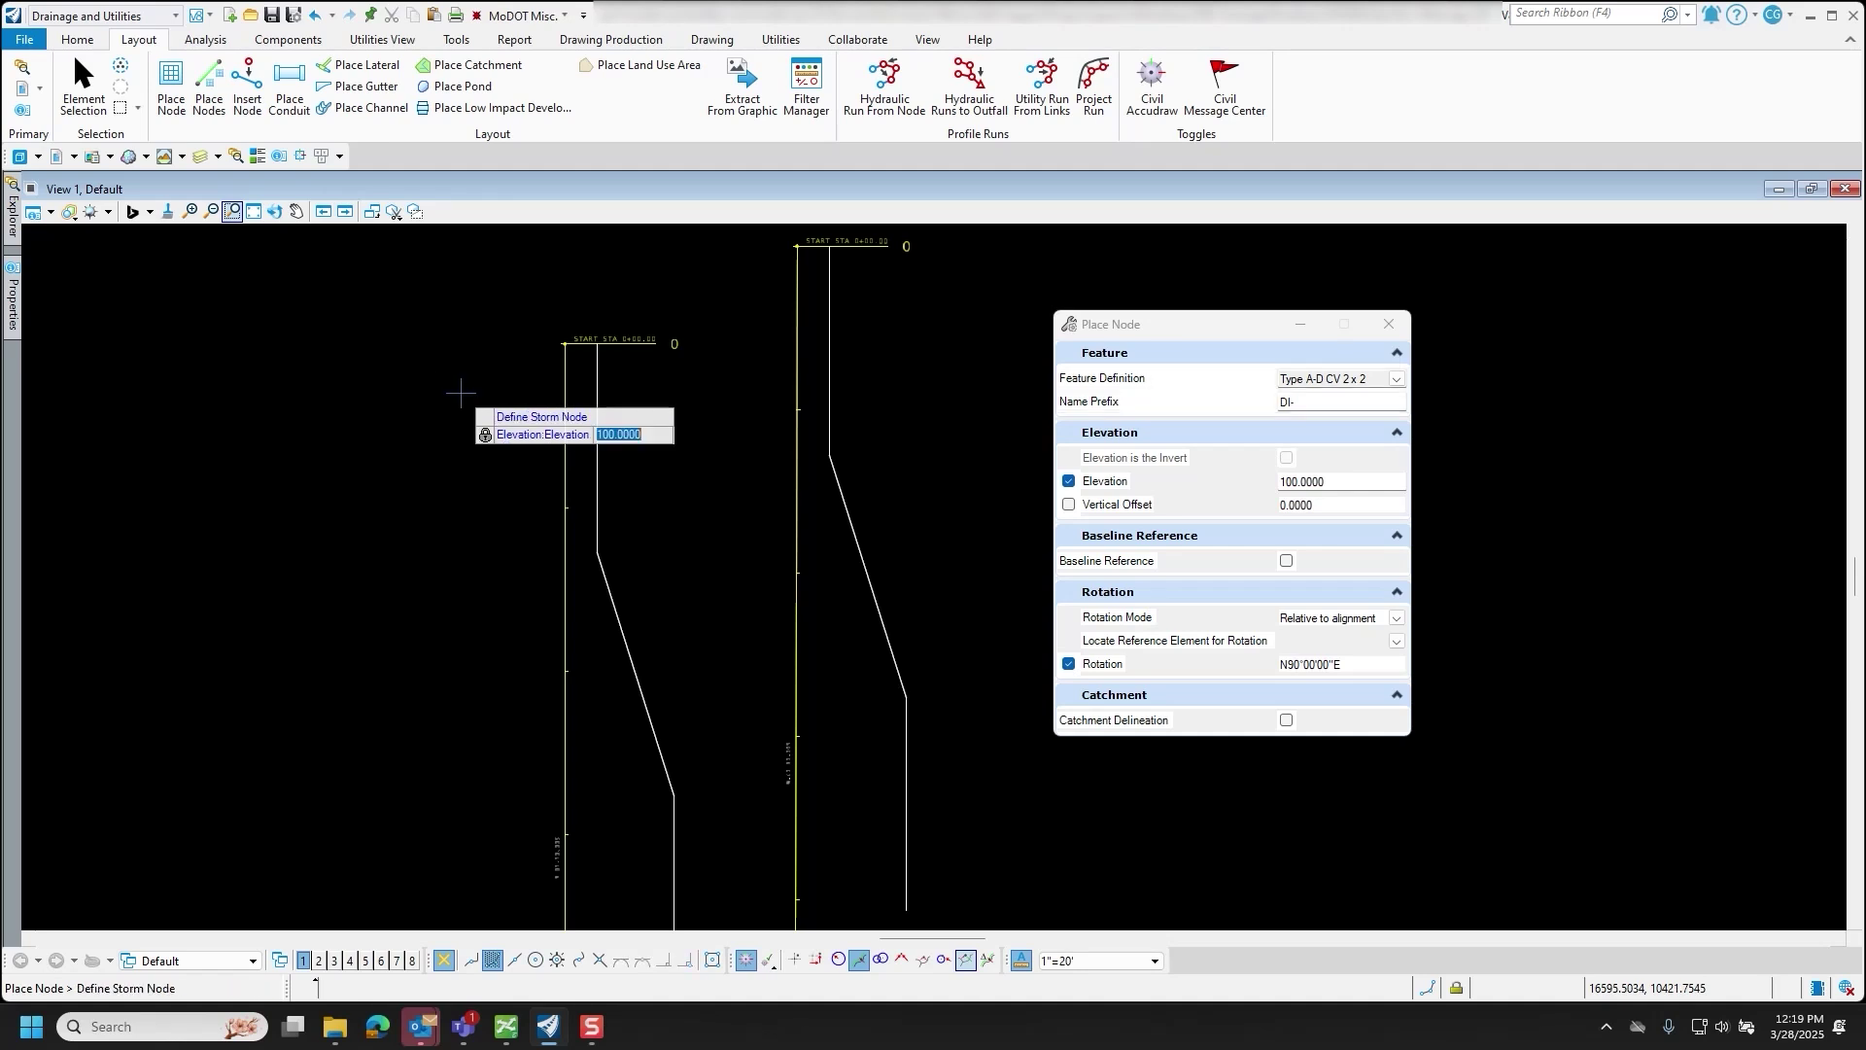
key("Tab")
key("Tab")
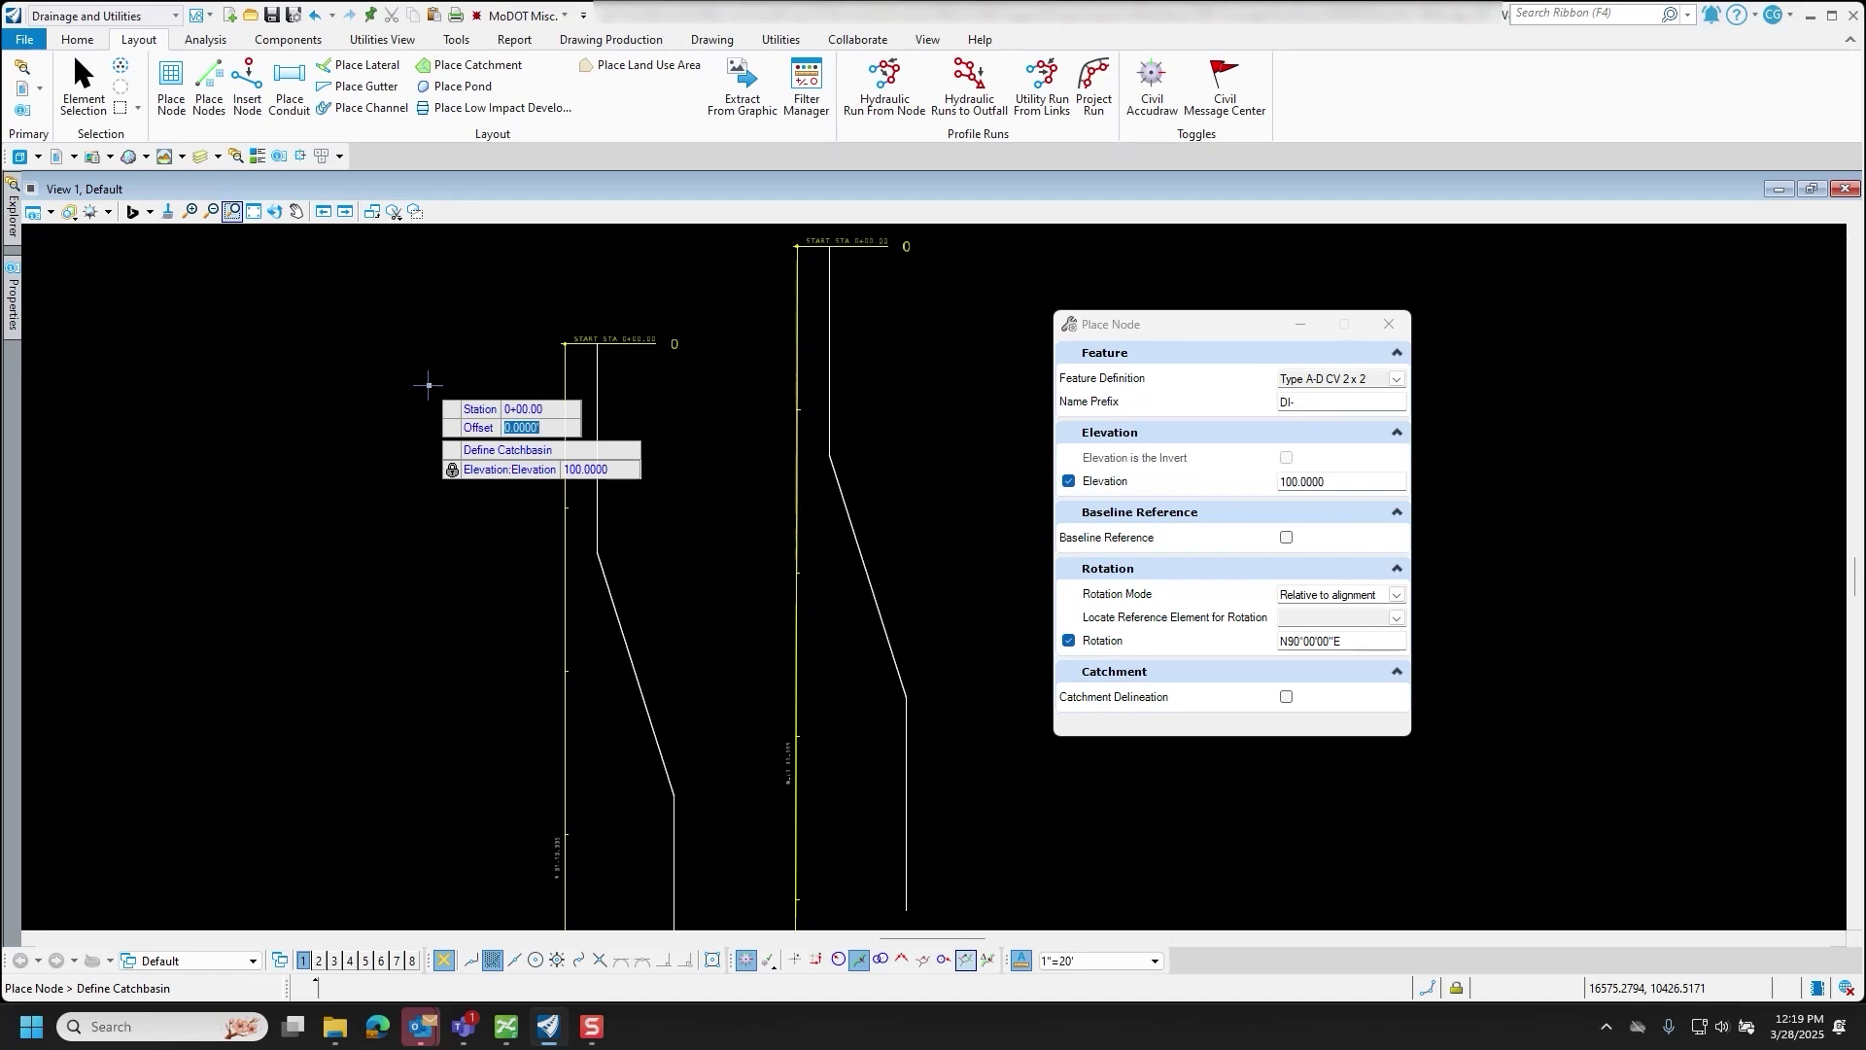
key("Tab")
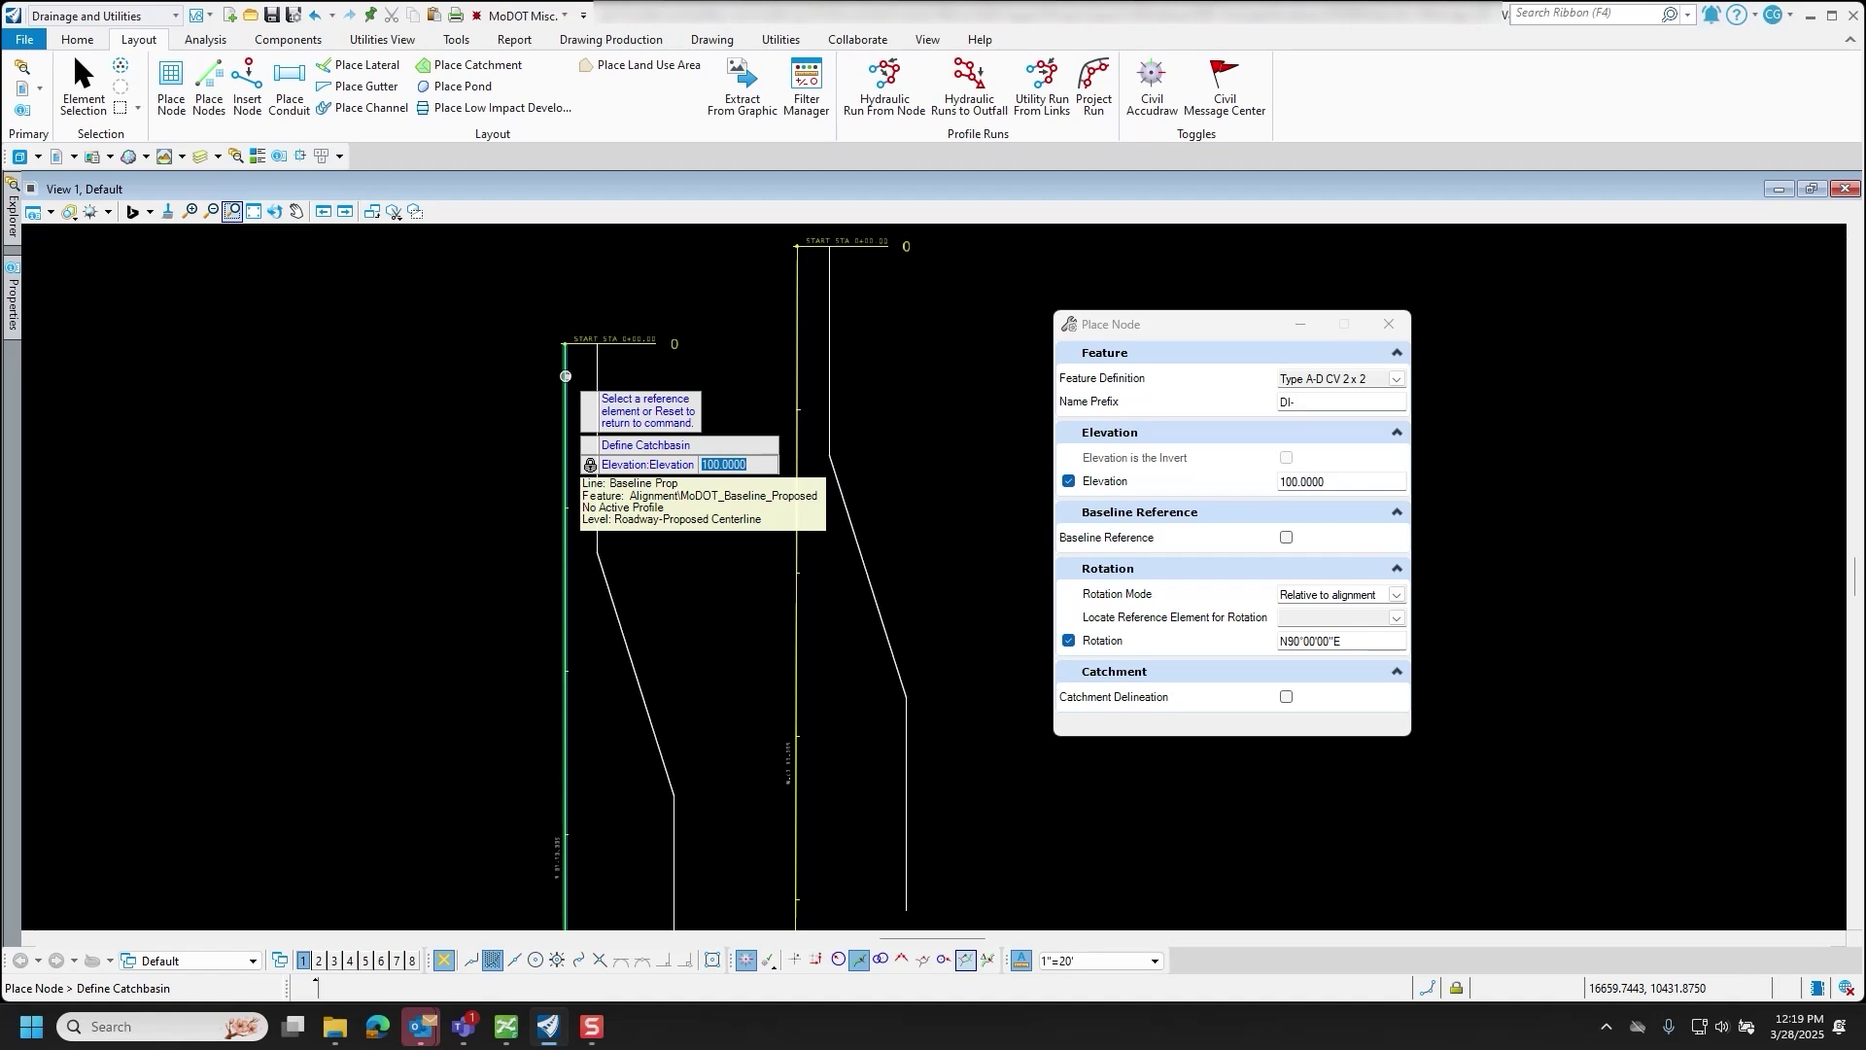
left_click(566, 377)
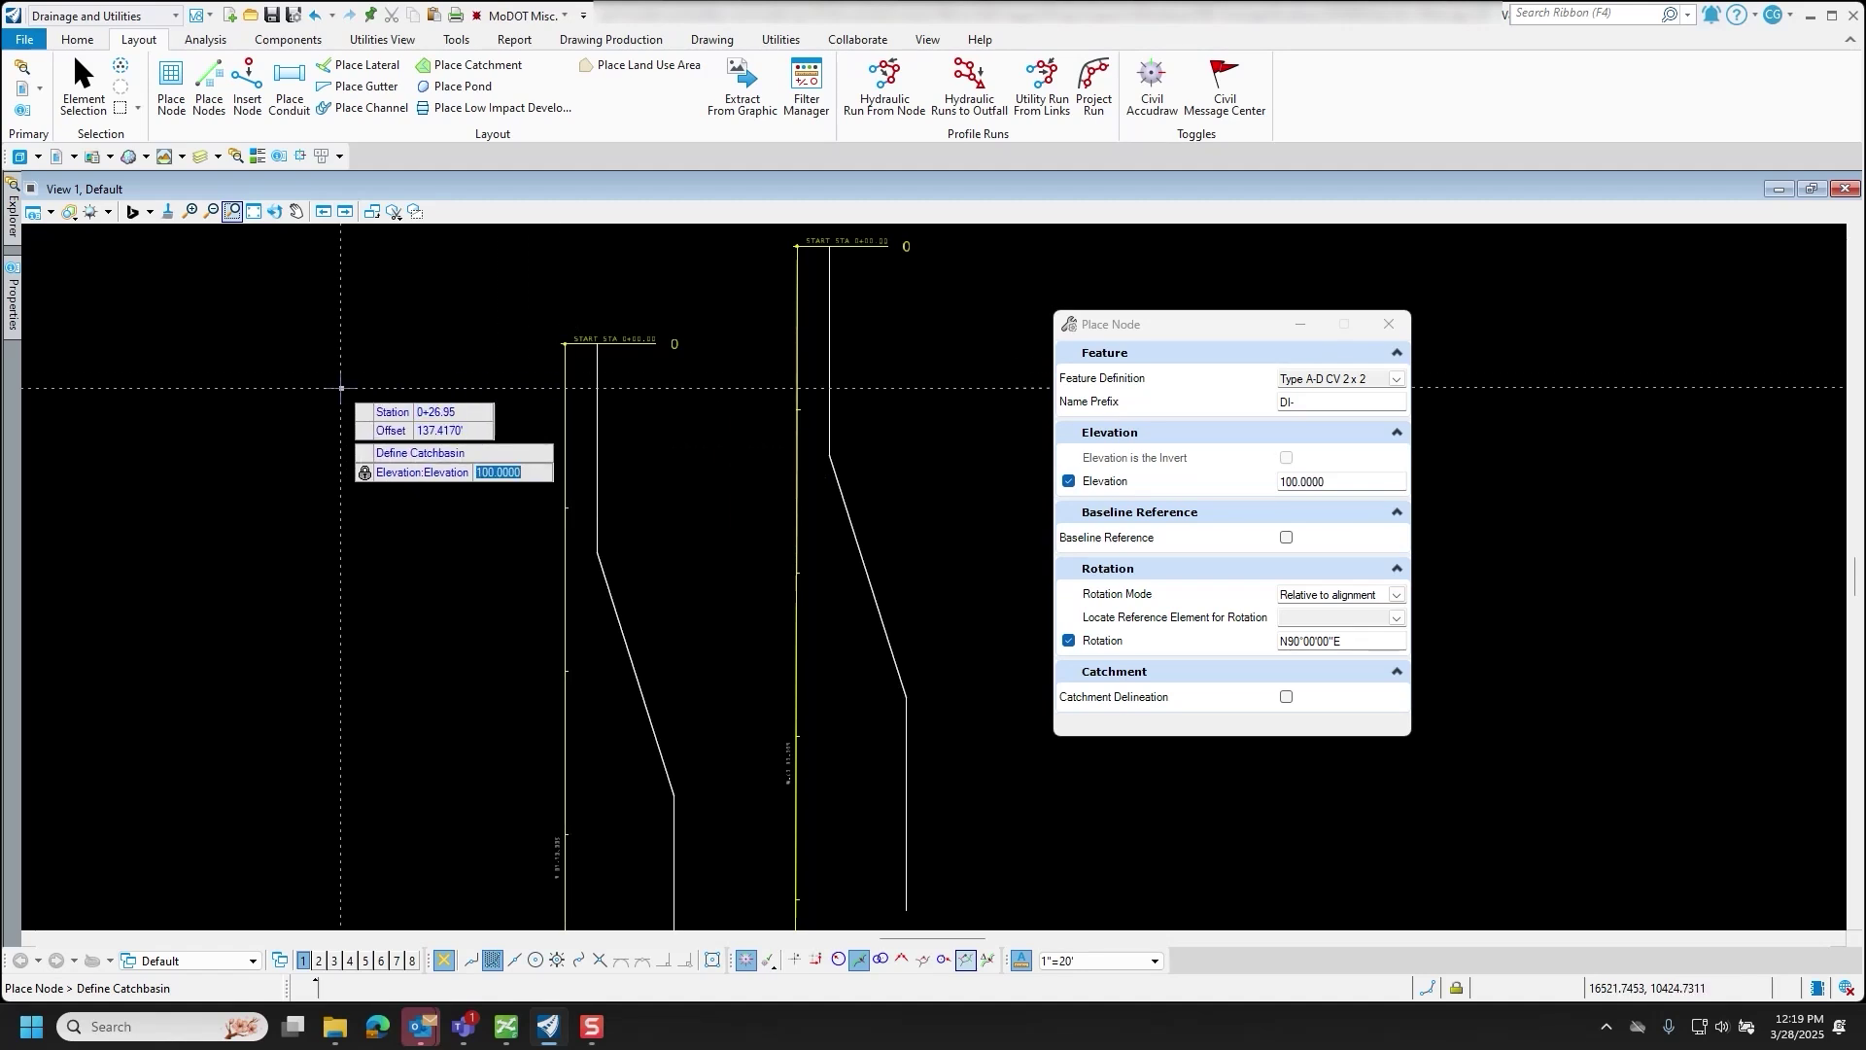
- Locate the catch basin at station 1+00, offset -20 ft from Baseline Prop, at elevation 100
key("Tab")
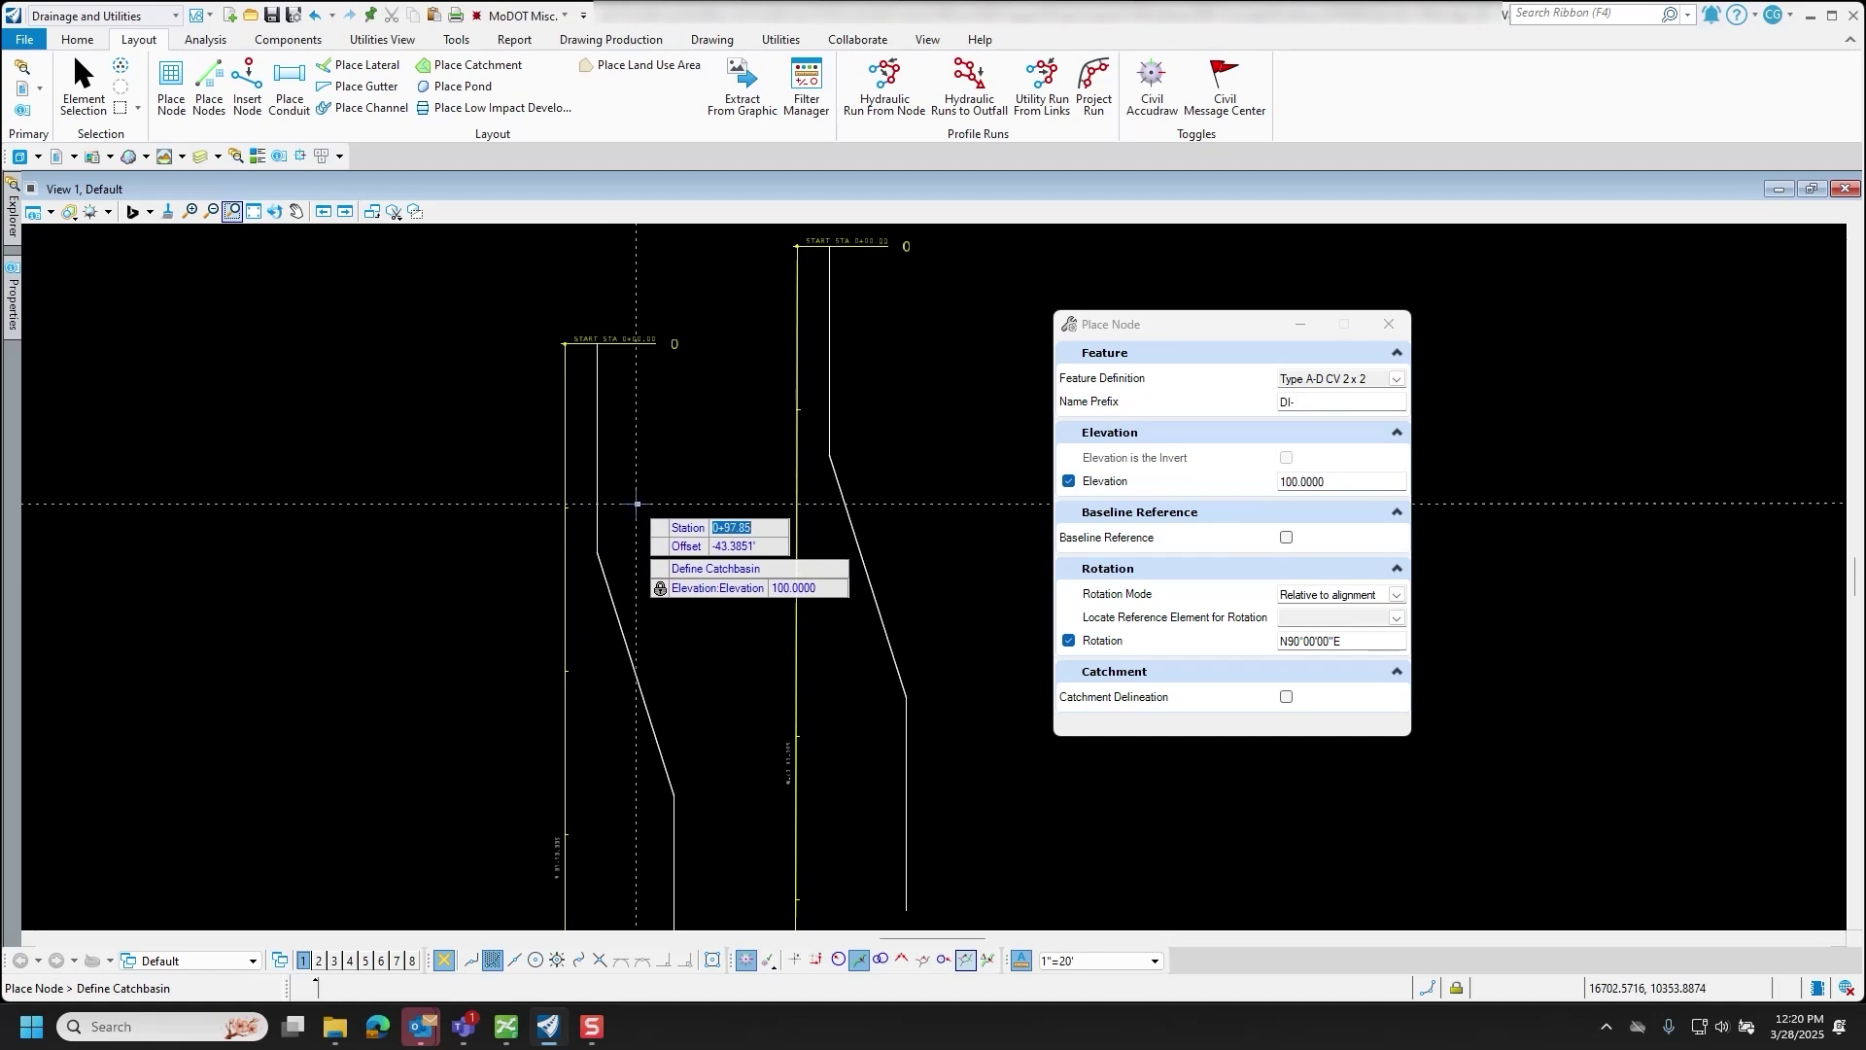
type("100")
key("Tab")
scroll(583, 506, "up", 2)
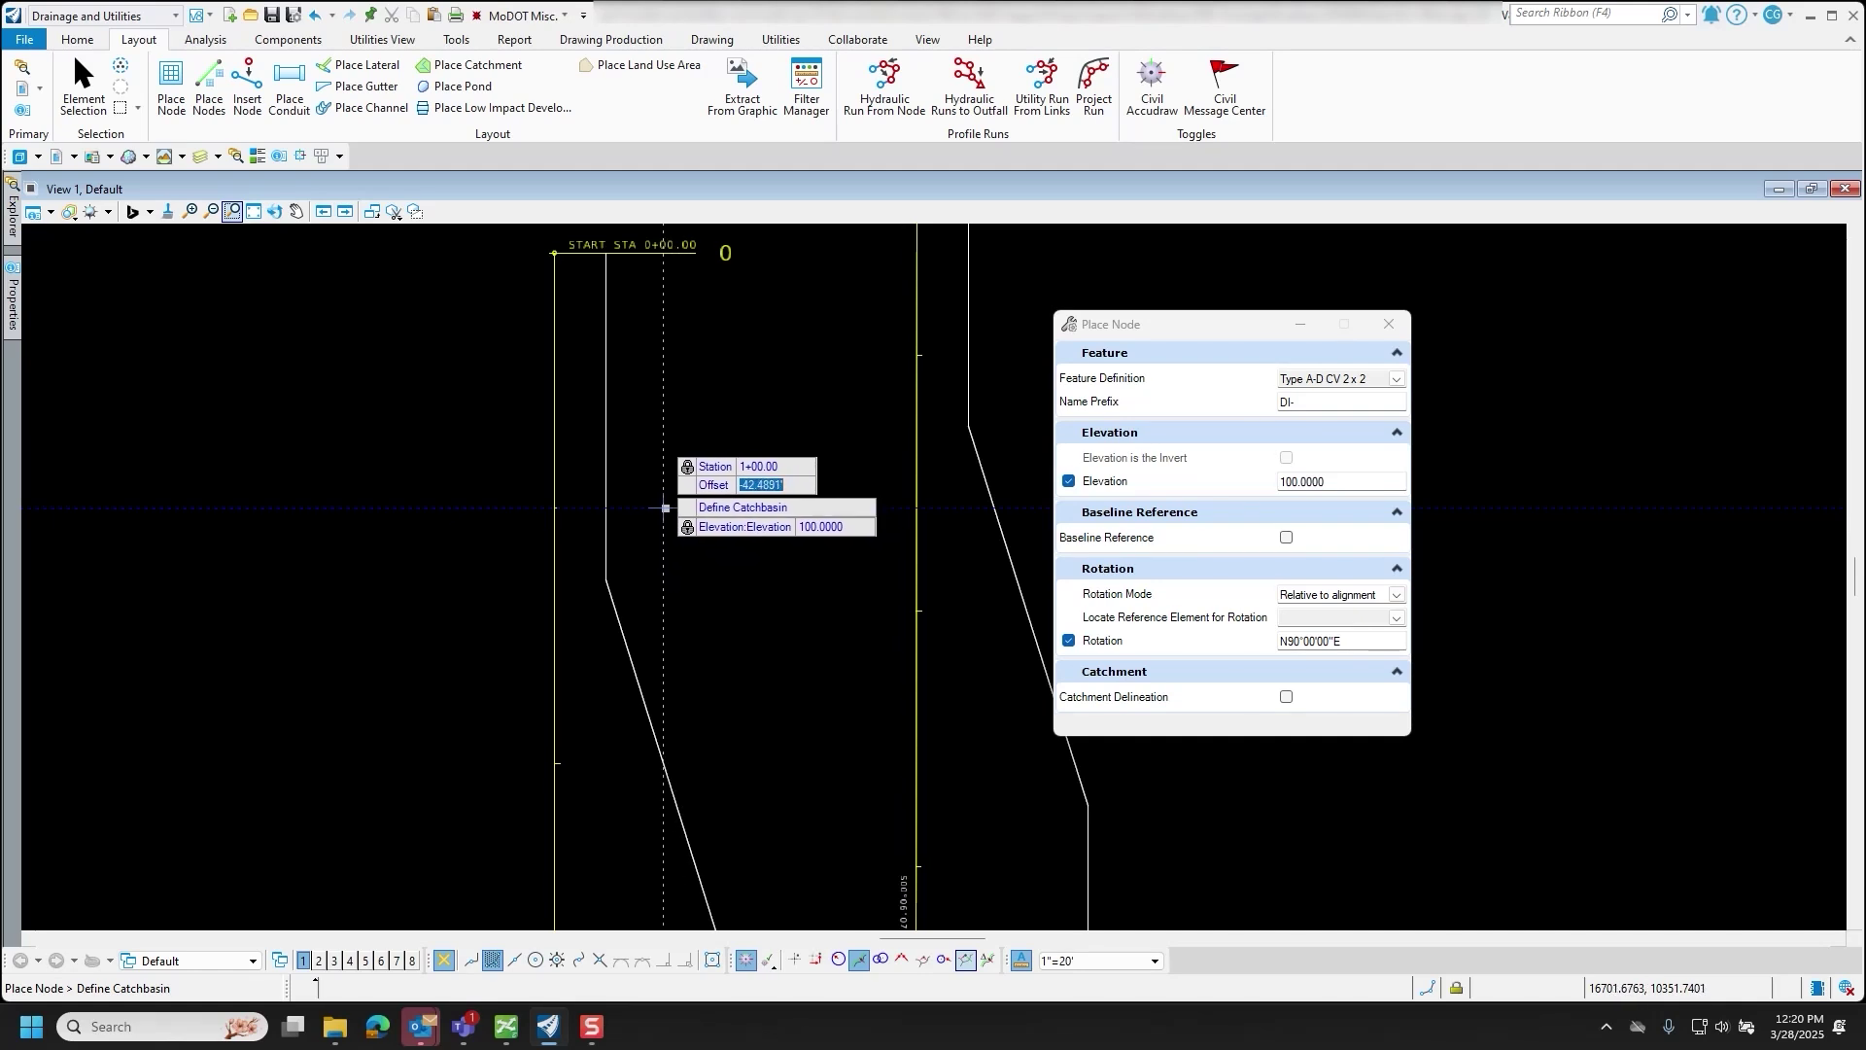
type("20")
key("Tab")
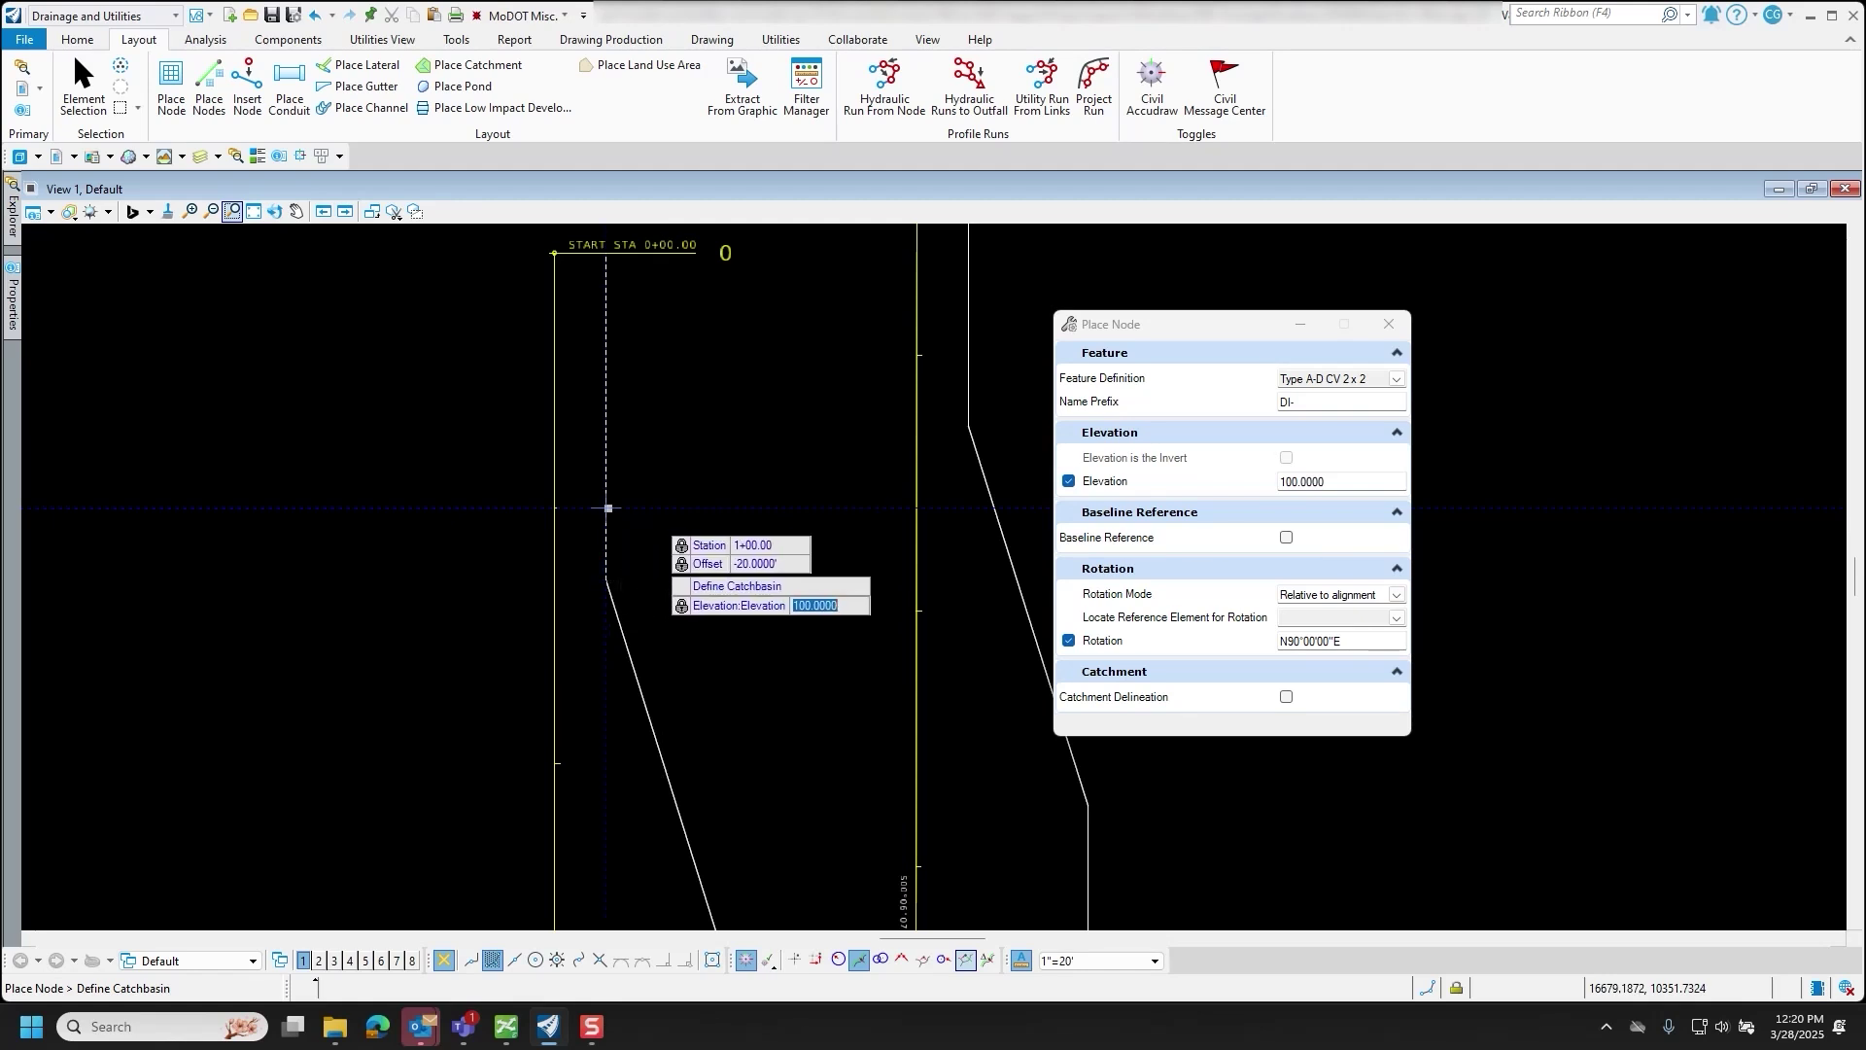
left_click(651, 518)
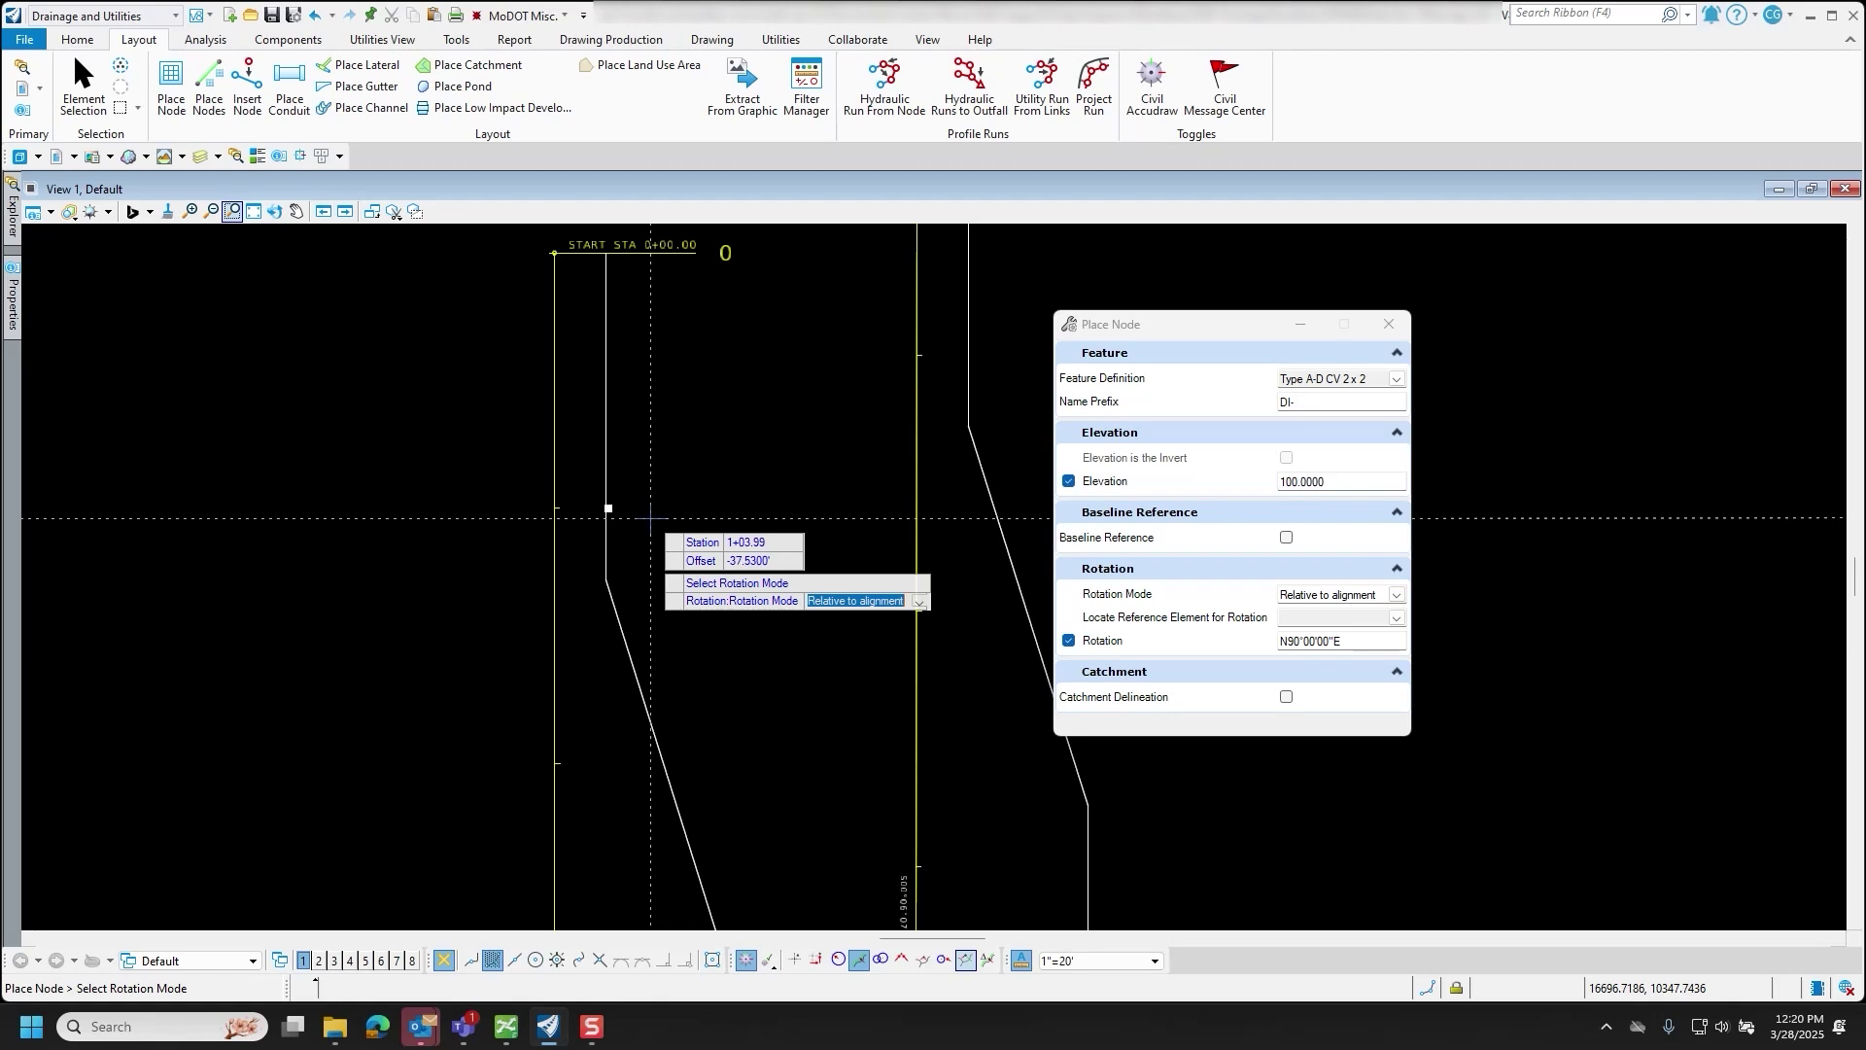
- Use the Relative to alignment rotation mode, with the white offset line beside the node as the rotation reference
key("Down")
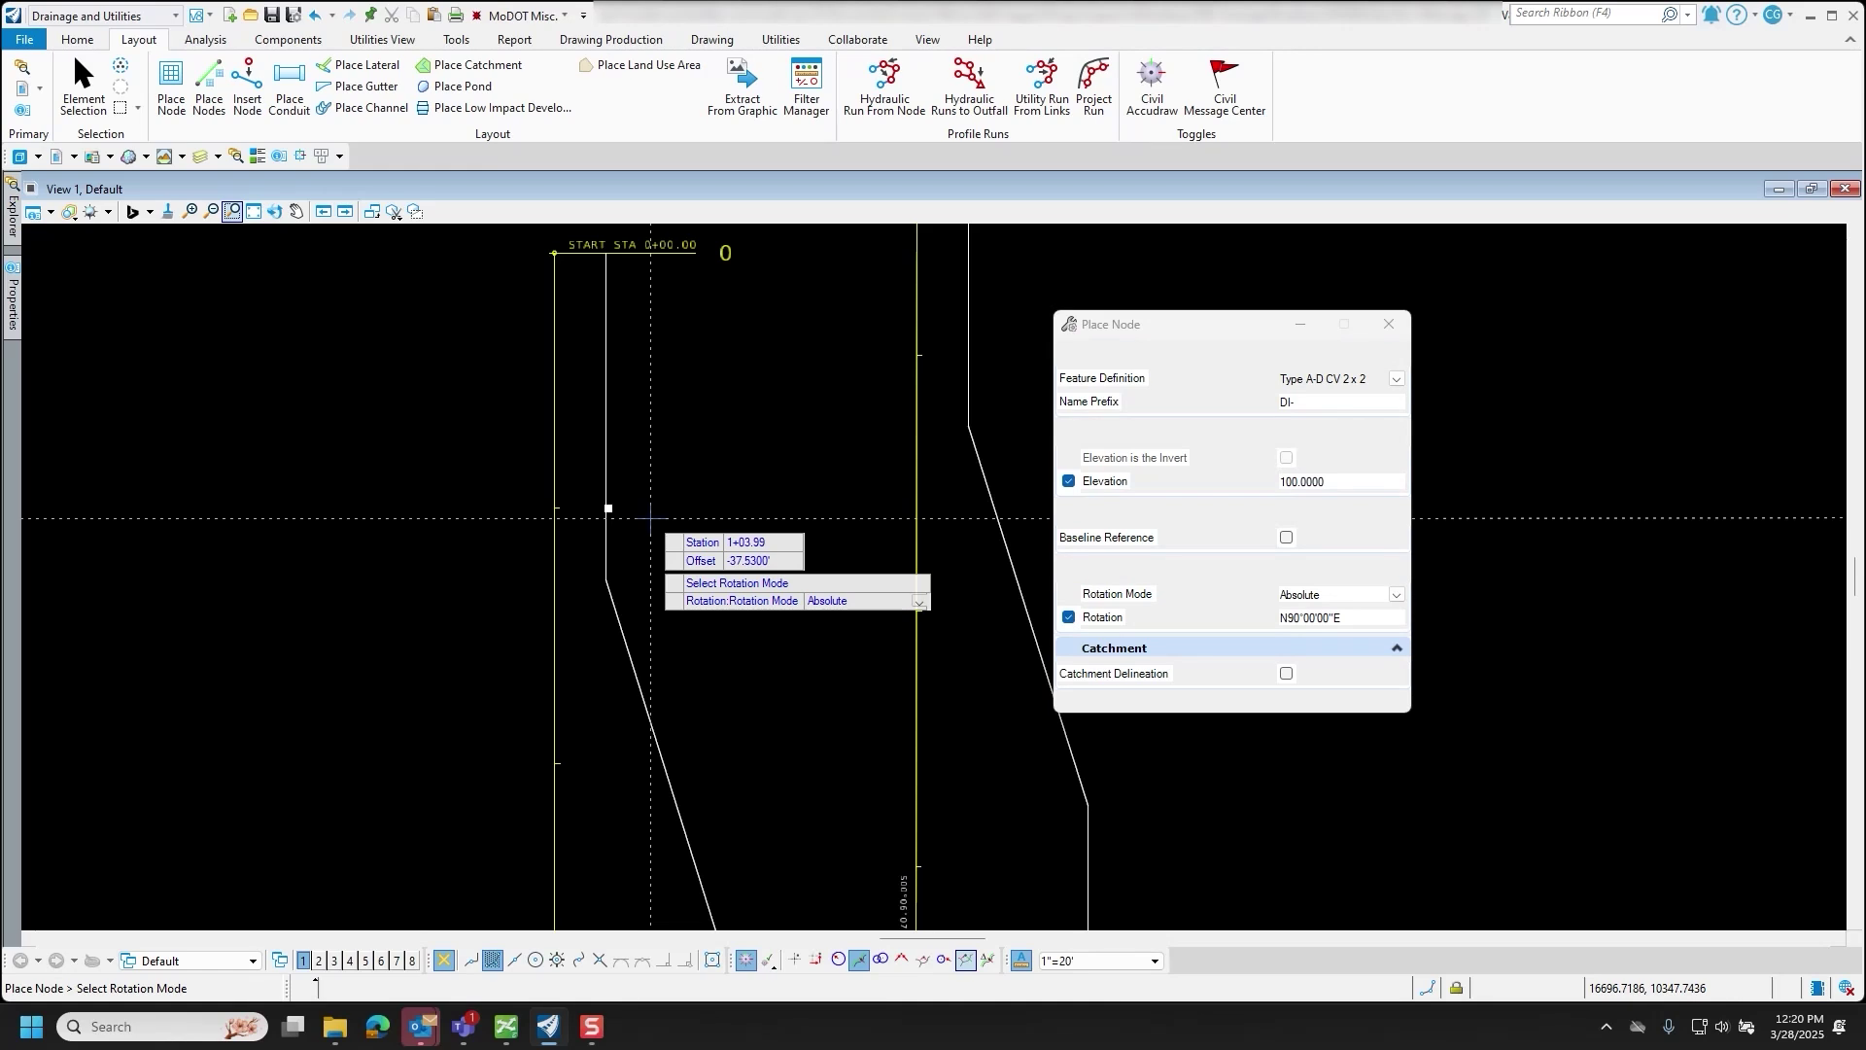
key("Up")
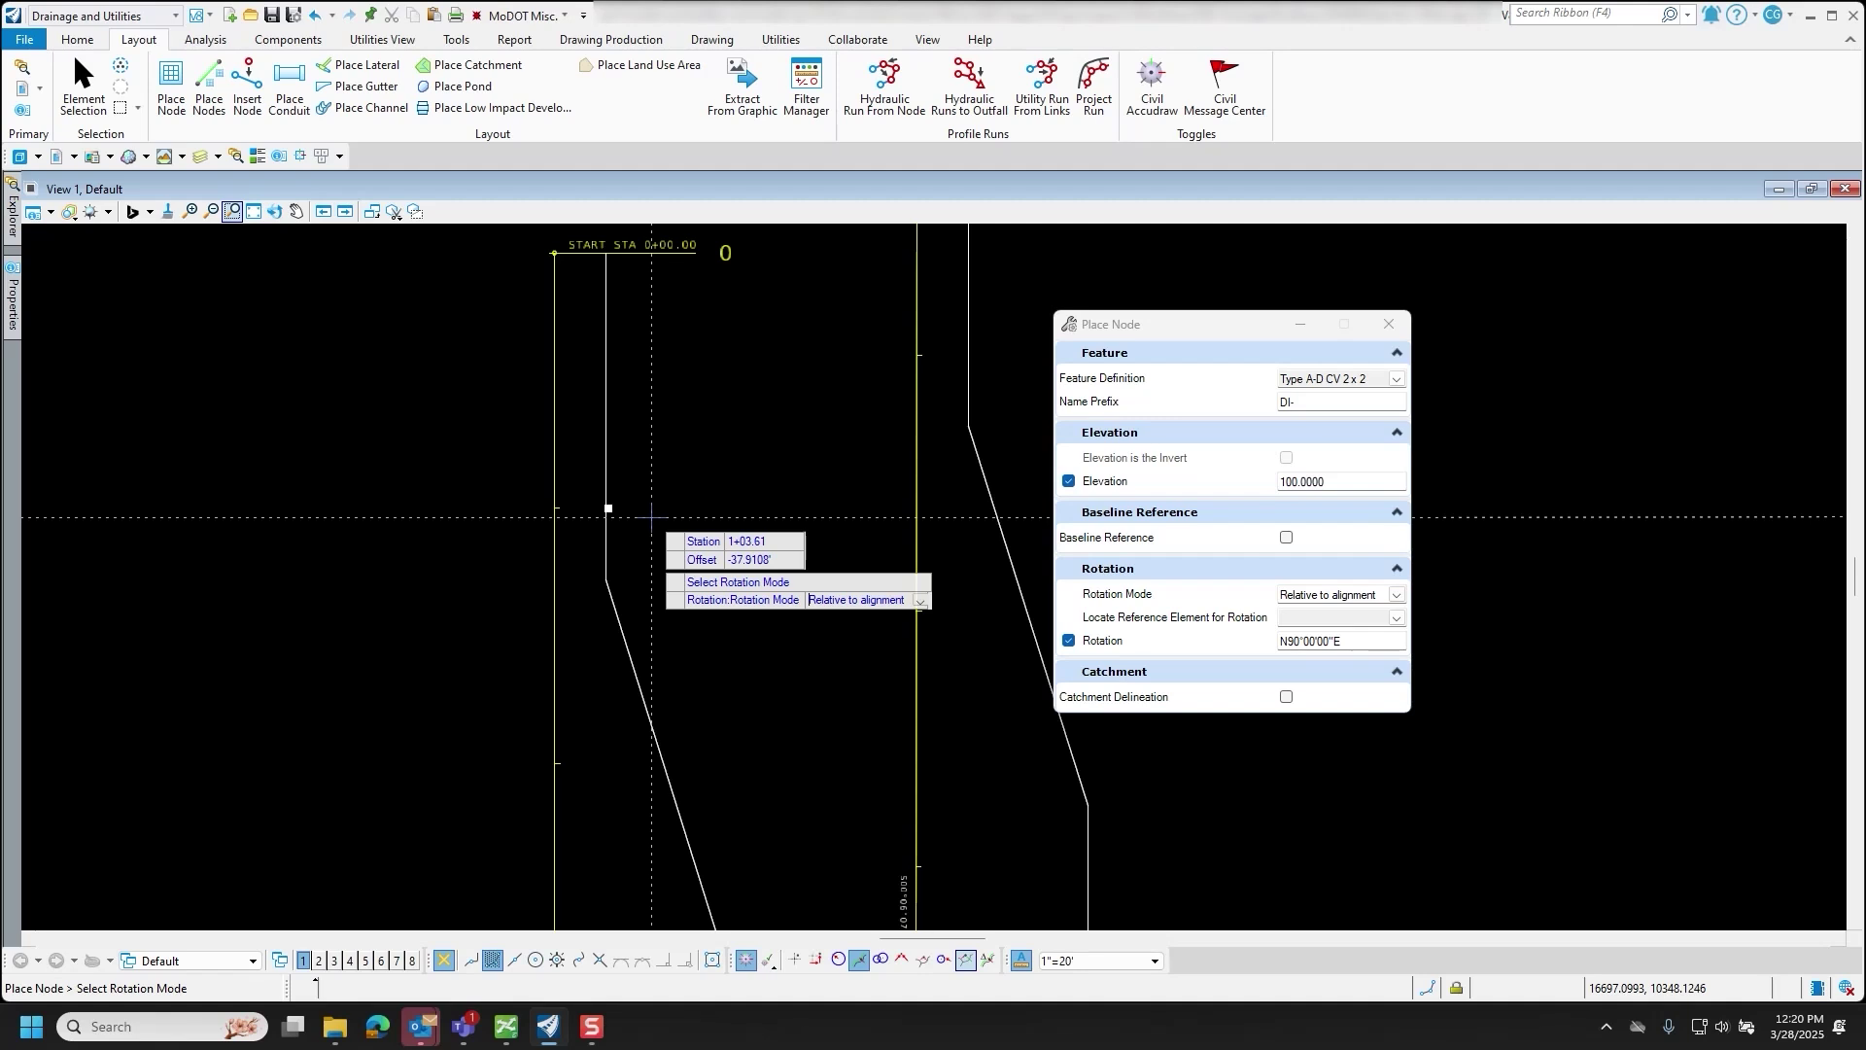
key("Return")
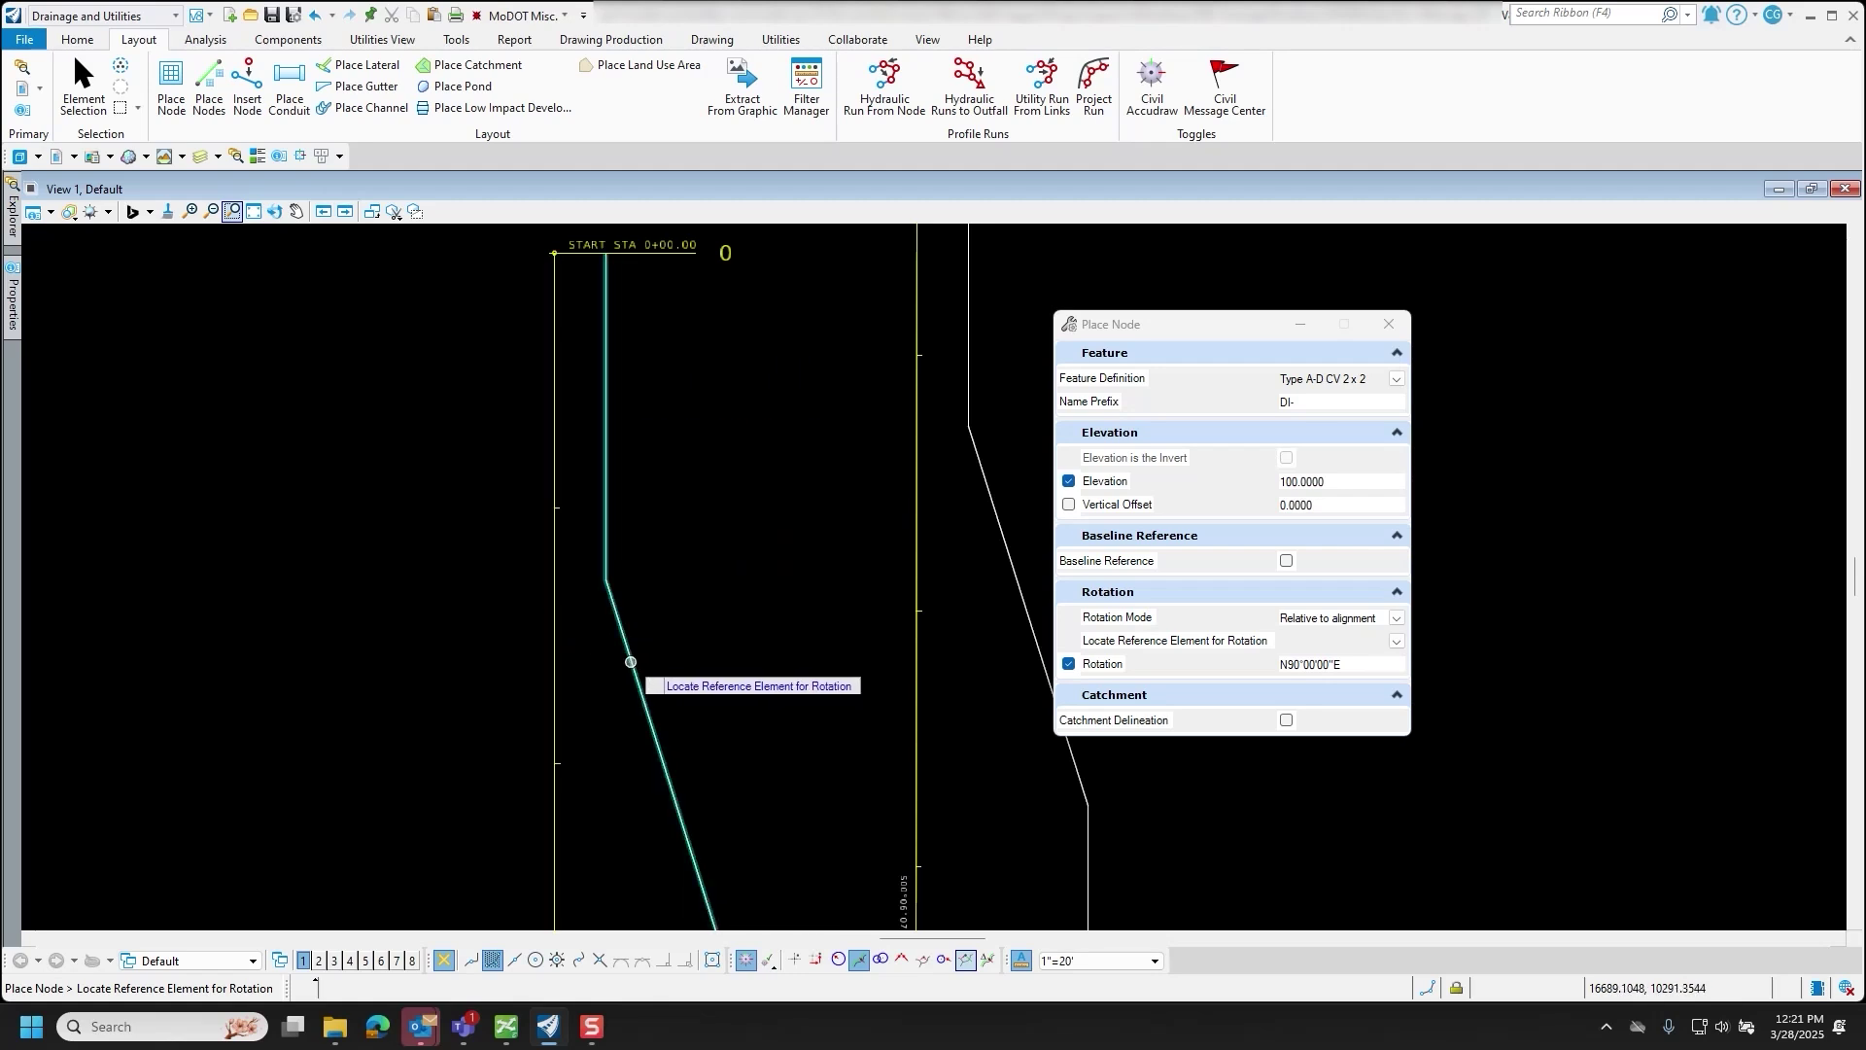
left_click(631, 662)
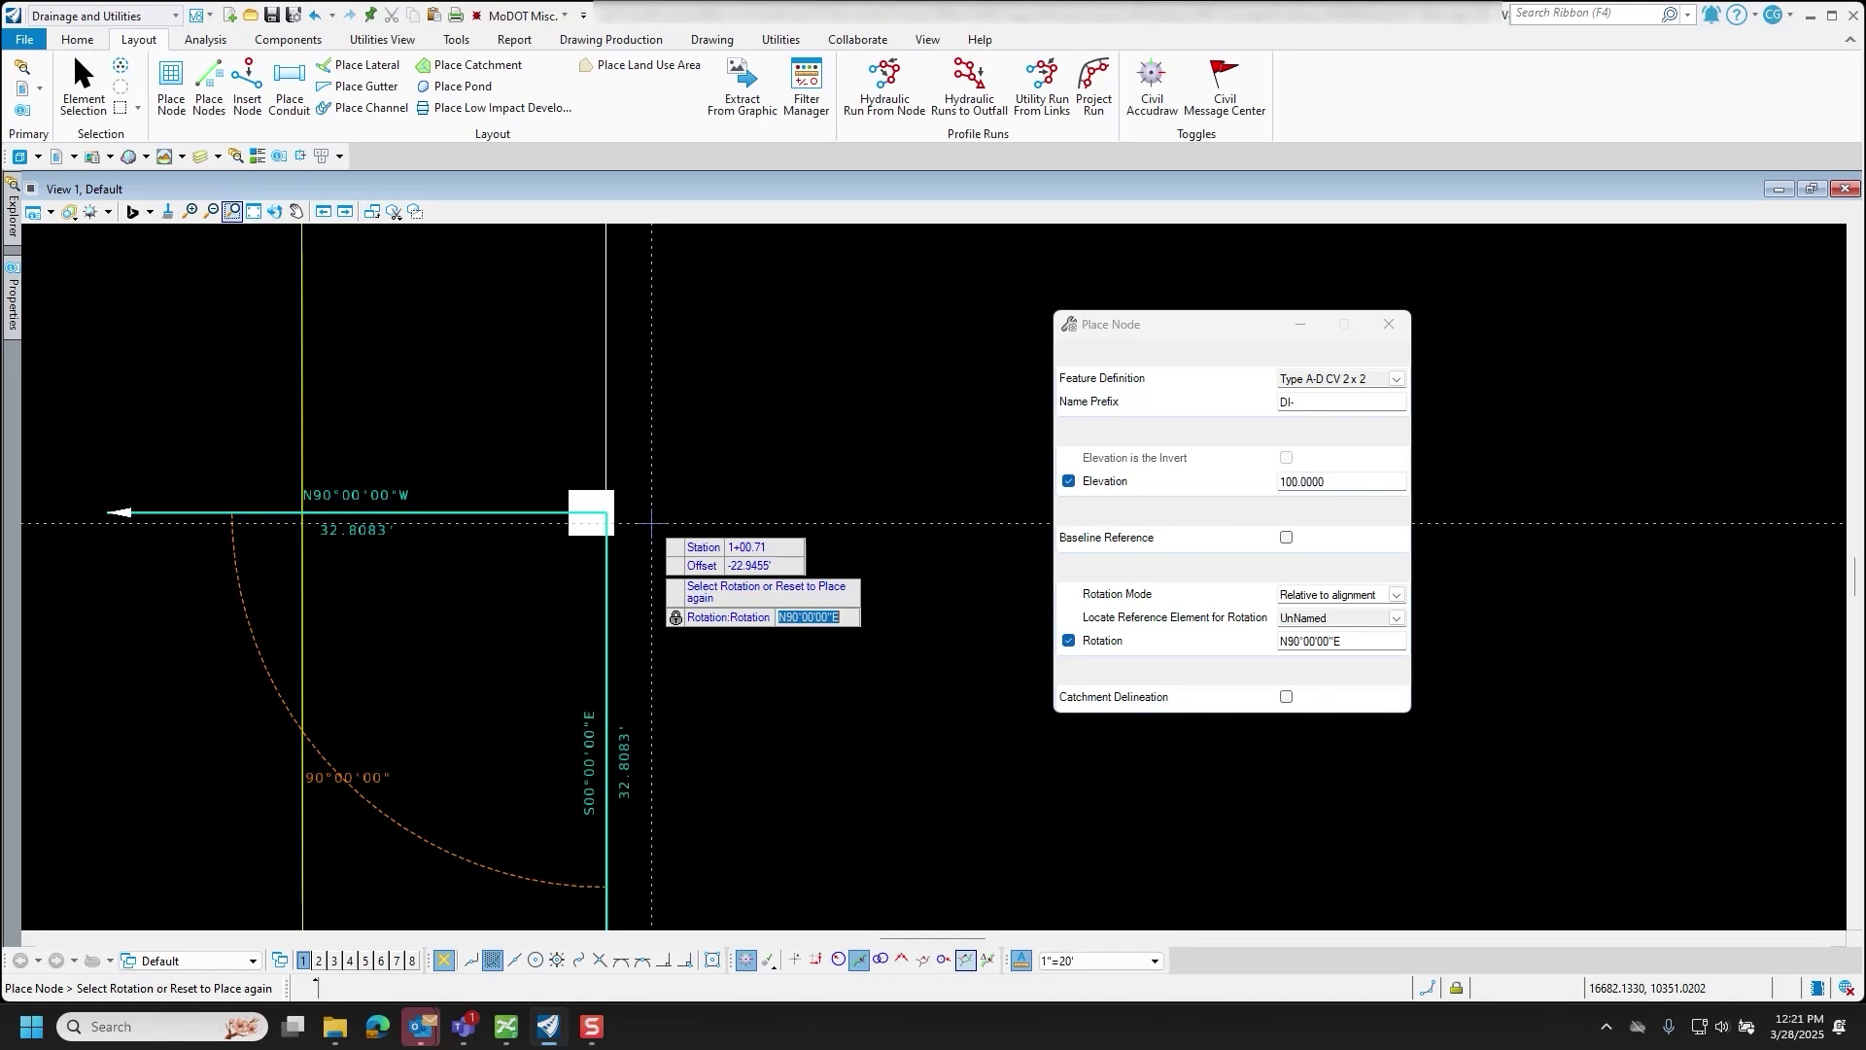
- Try a rotation of 180 degrees for the catch basin relative to the reference line
key("Tab")
key("Tab")
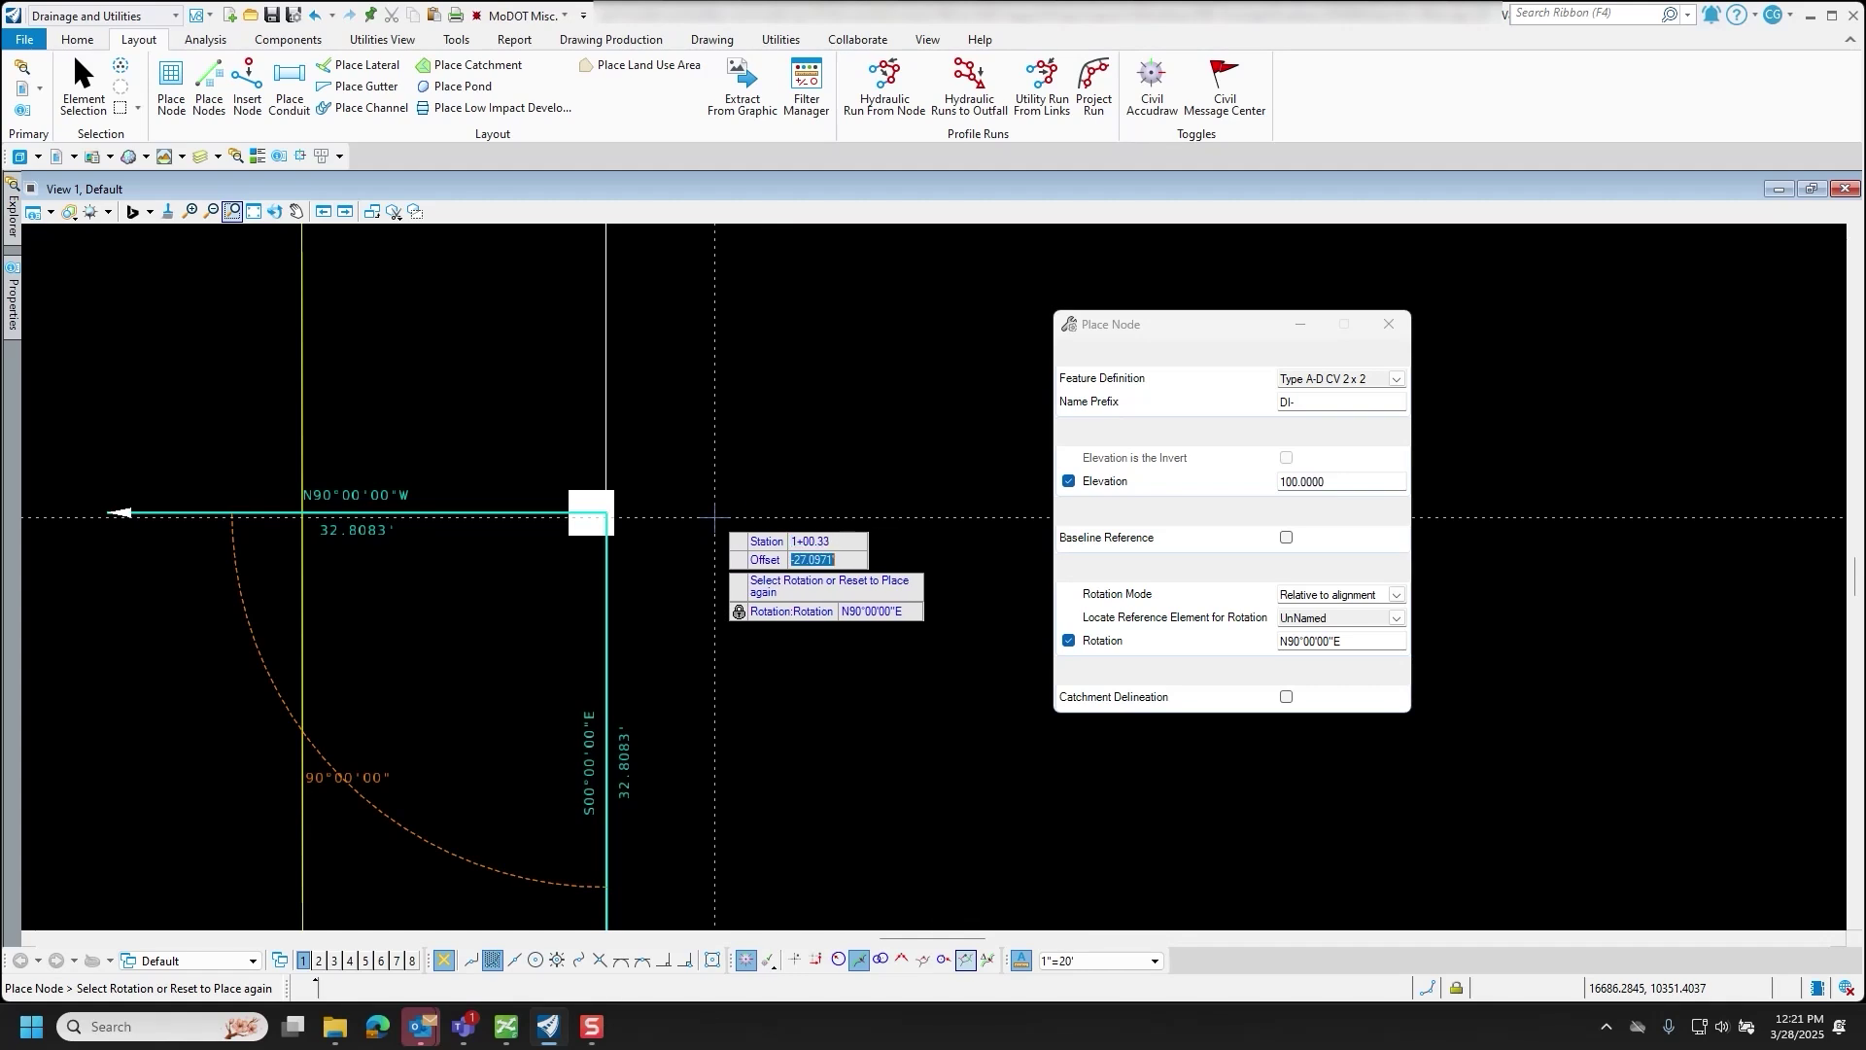
key("Tab")
type("180")
key("Tab")
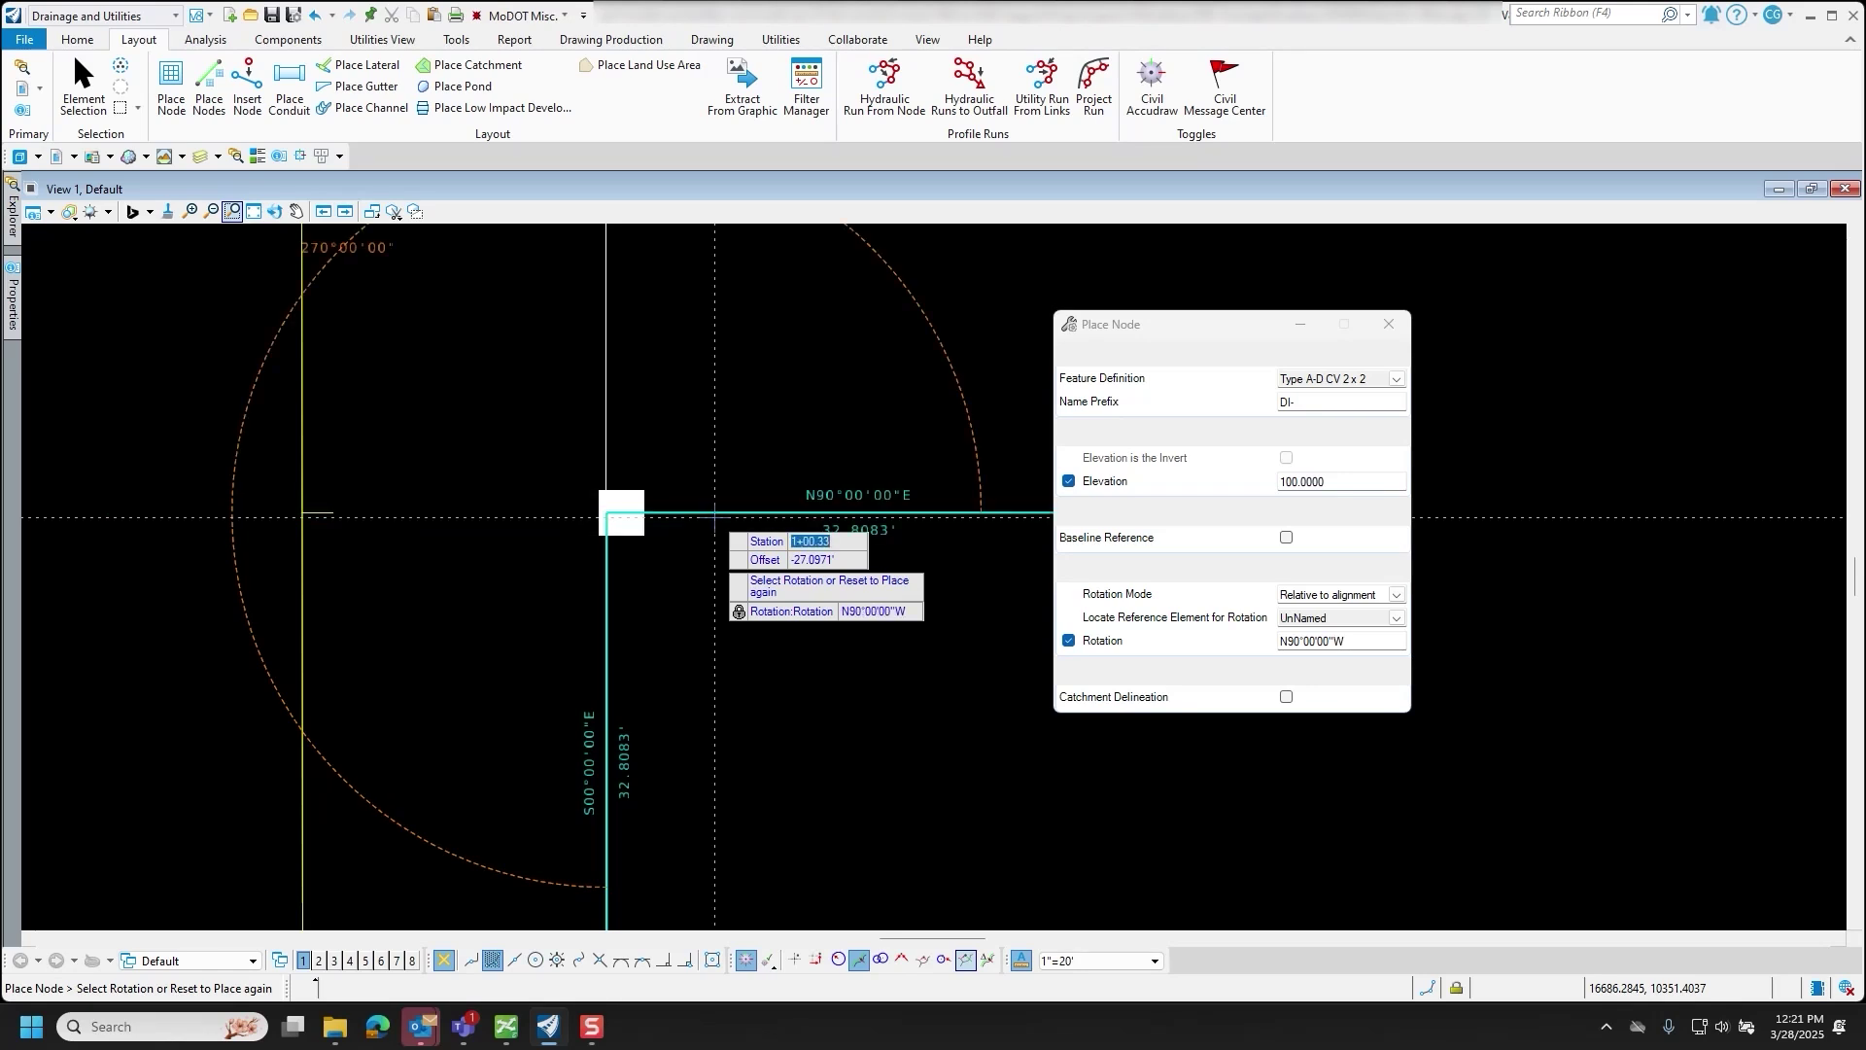
- Set the rotation to 0 to place the catch basin on the baseline side of the line, and save the file
key("Tab")
key("Tab")
type("0")
key("Tab")
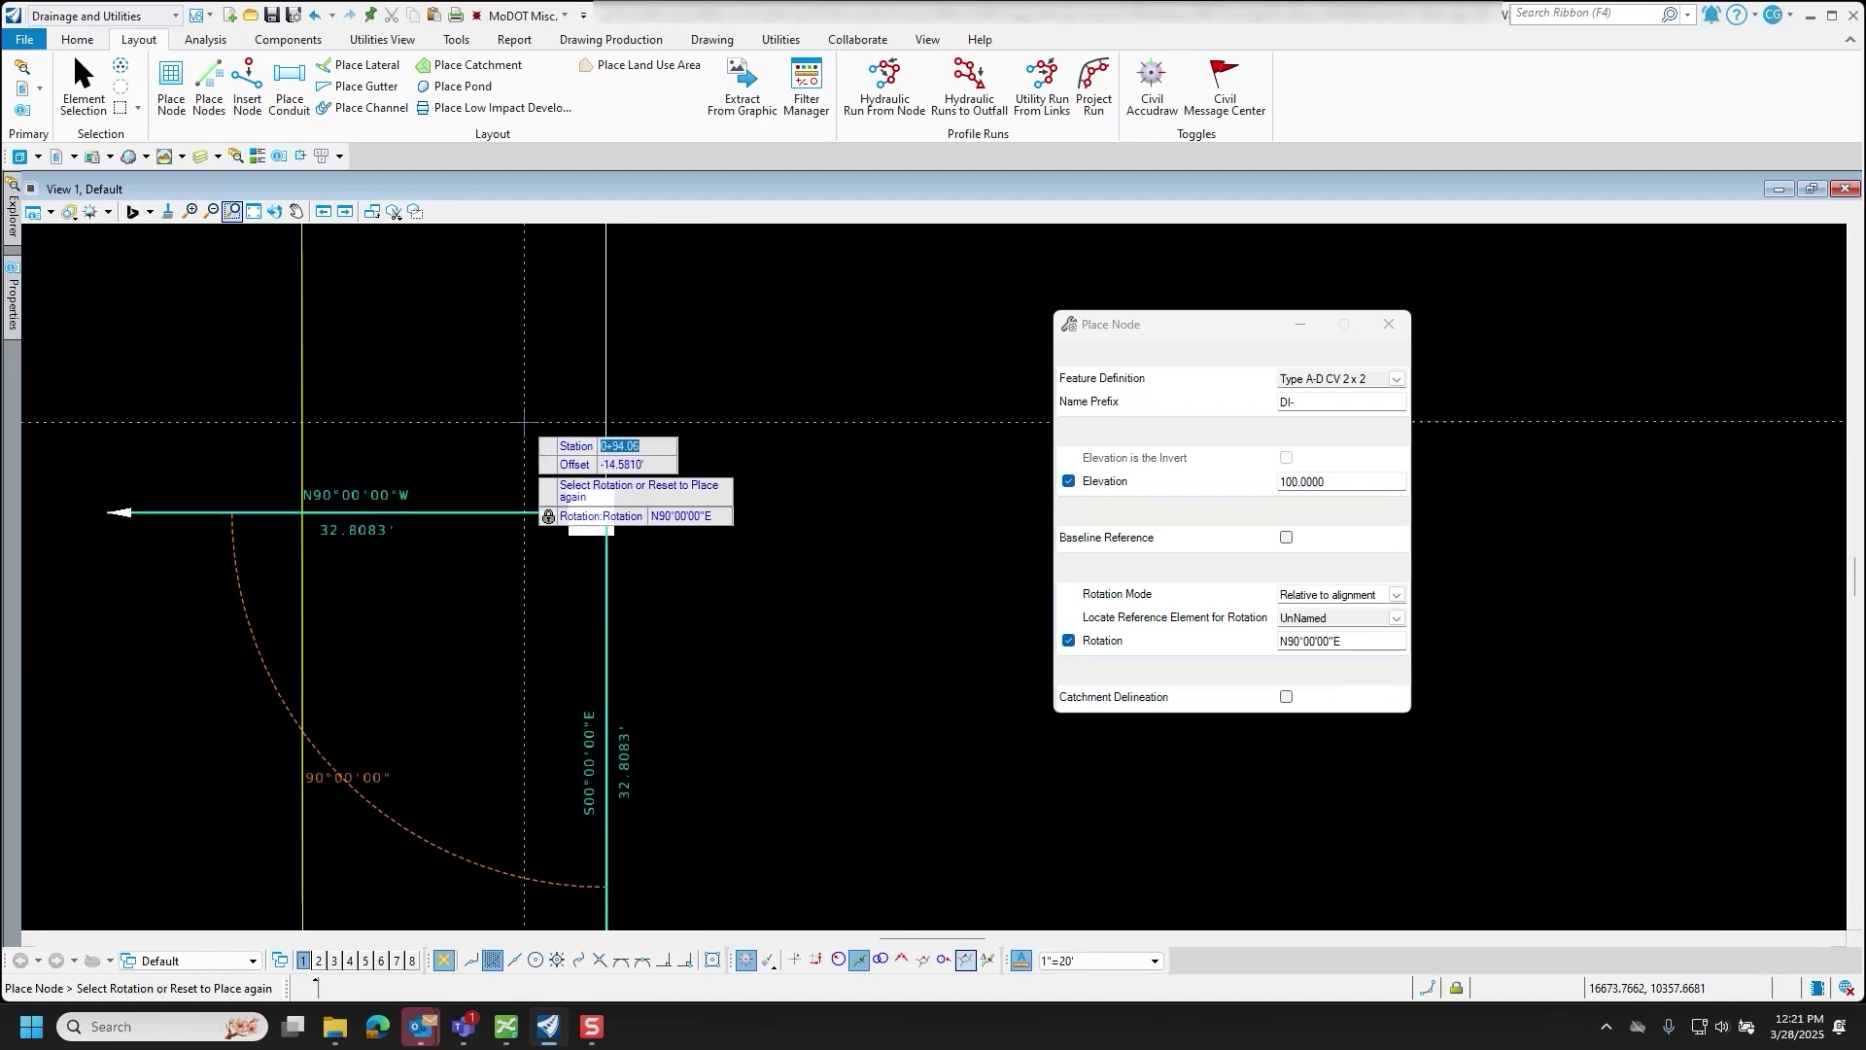
left_click(707, 424)
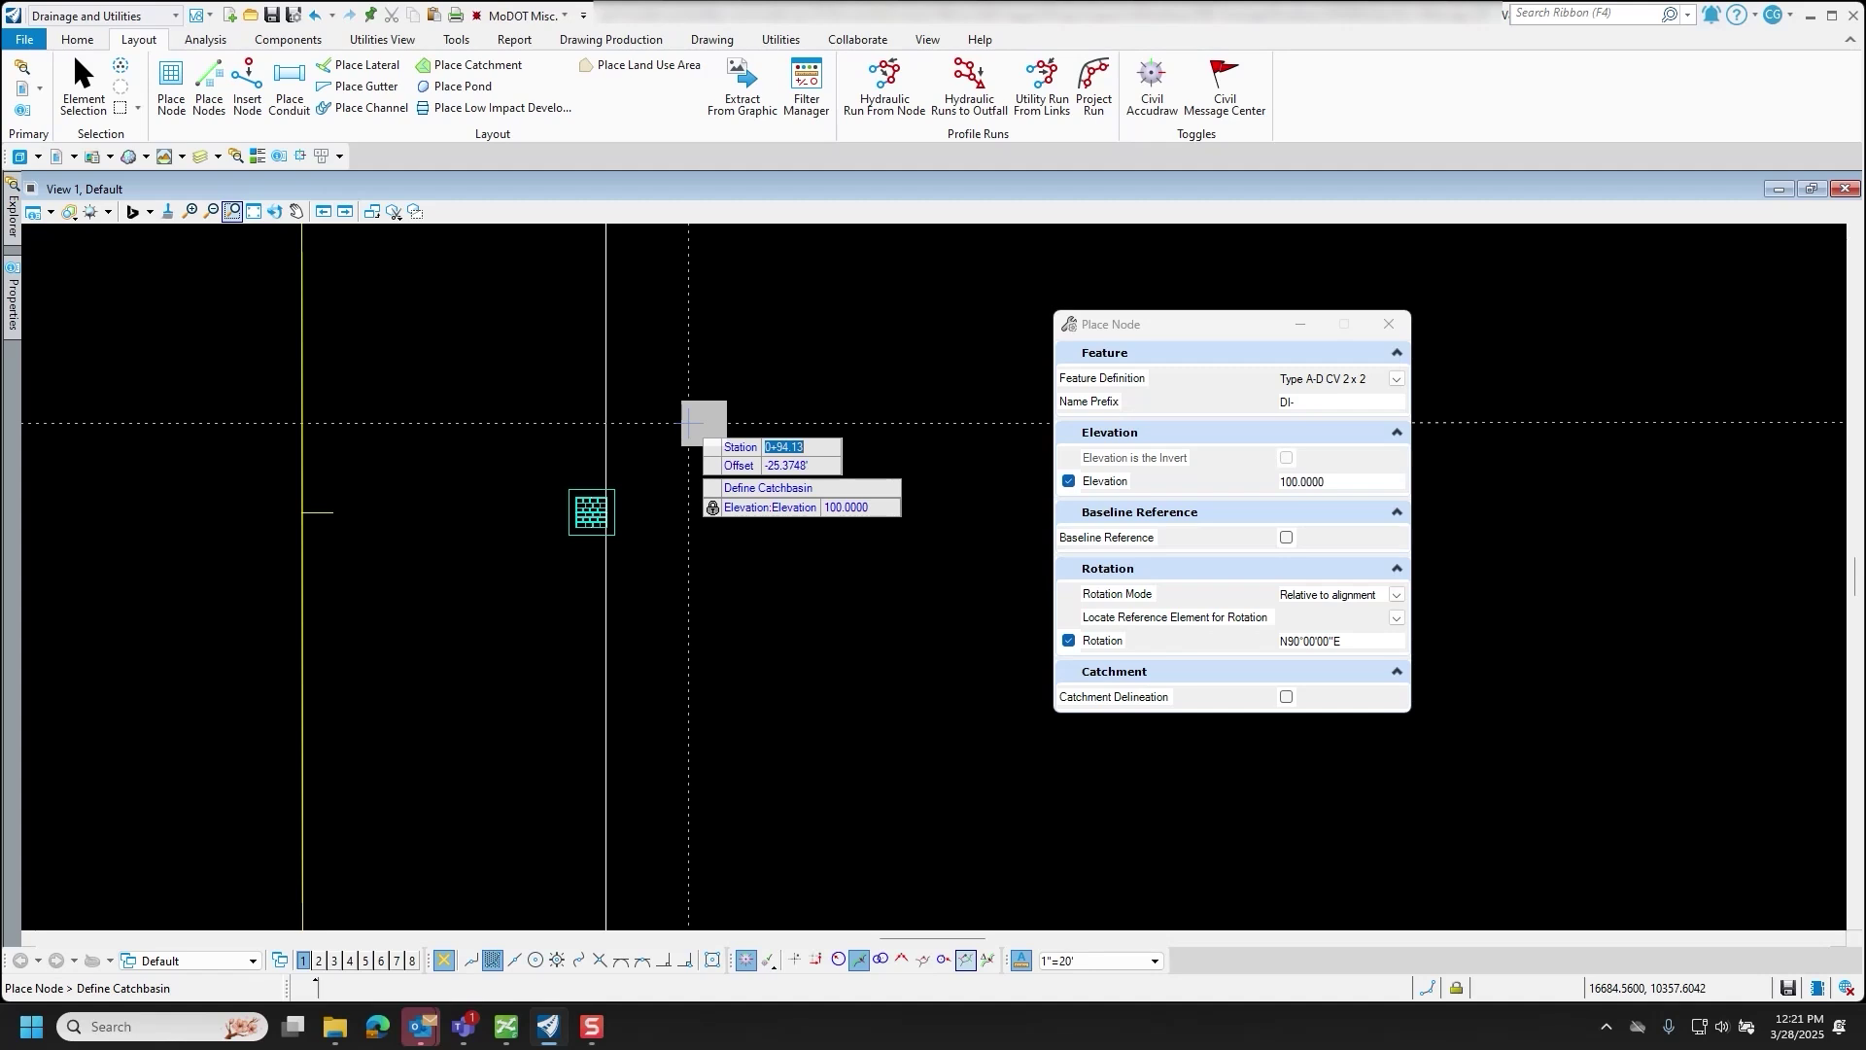
right_click(691, 424)
key("Escape")
scroll(638, 481, "down", 4)
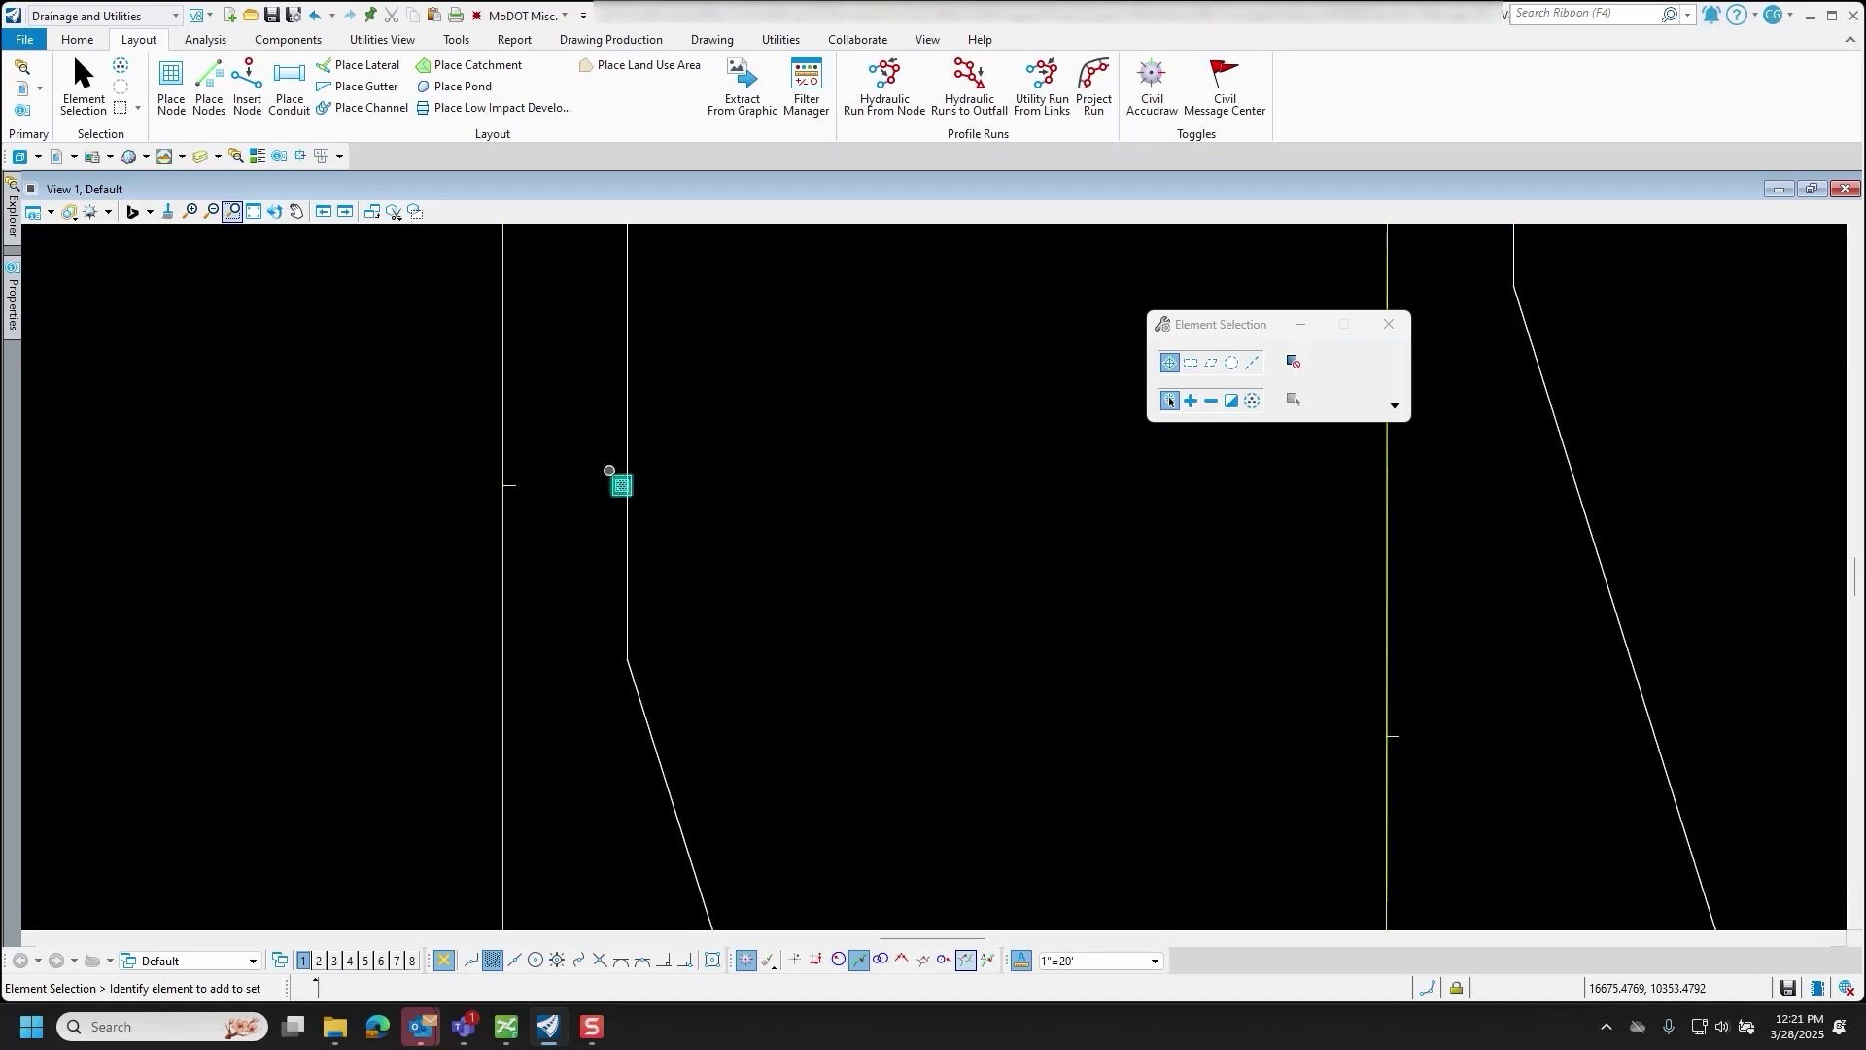
key("ctrl+s")
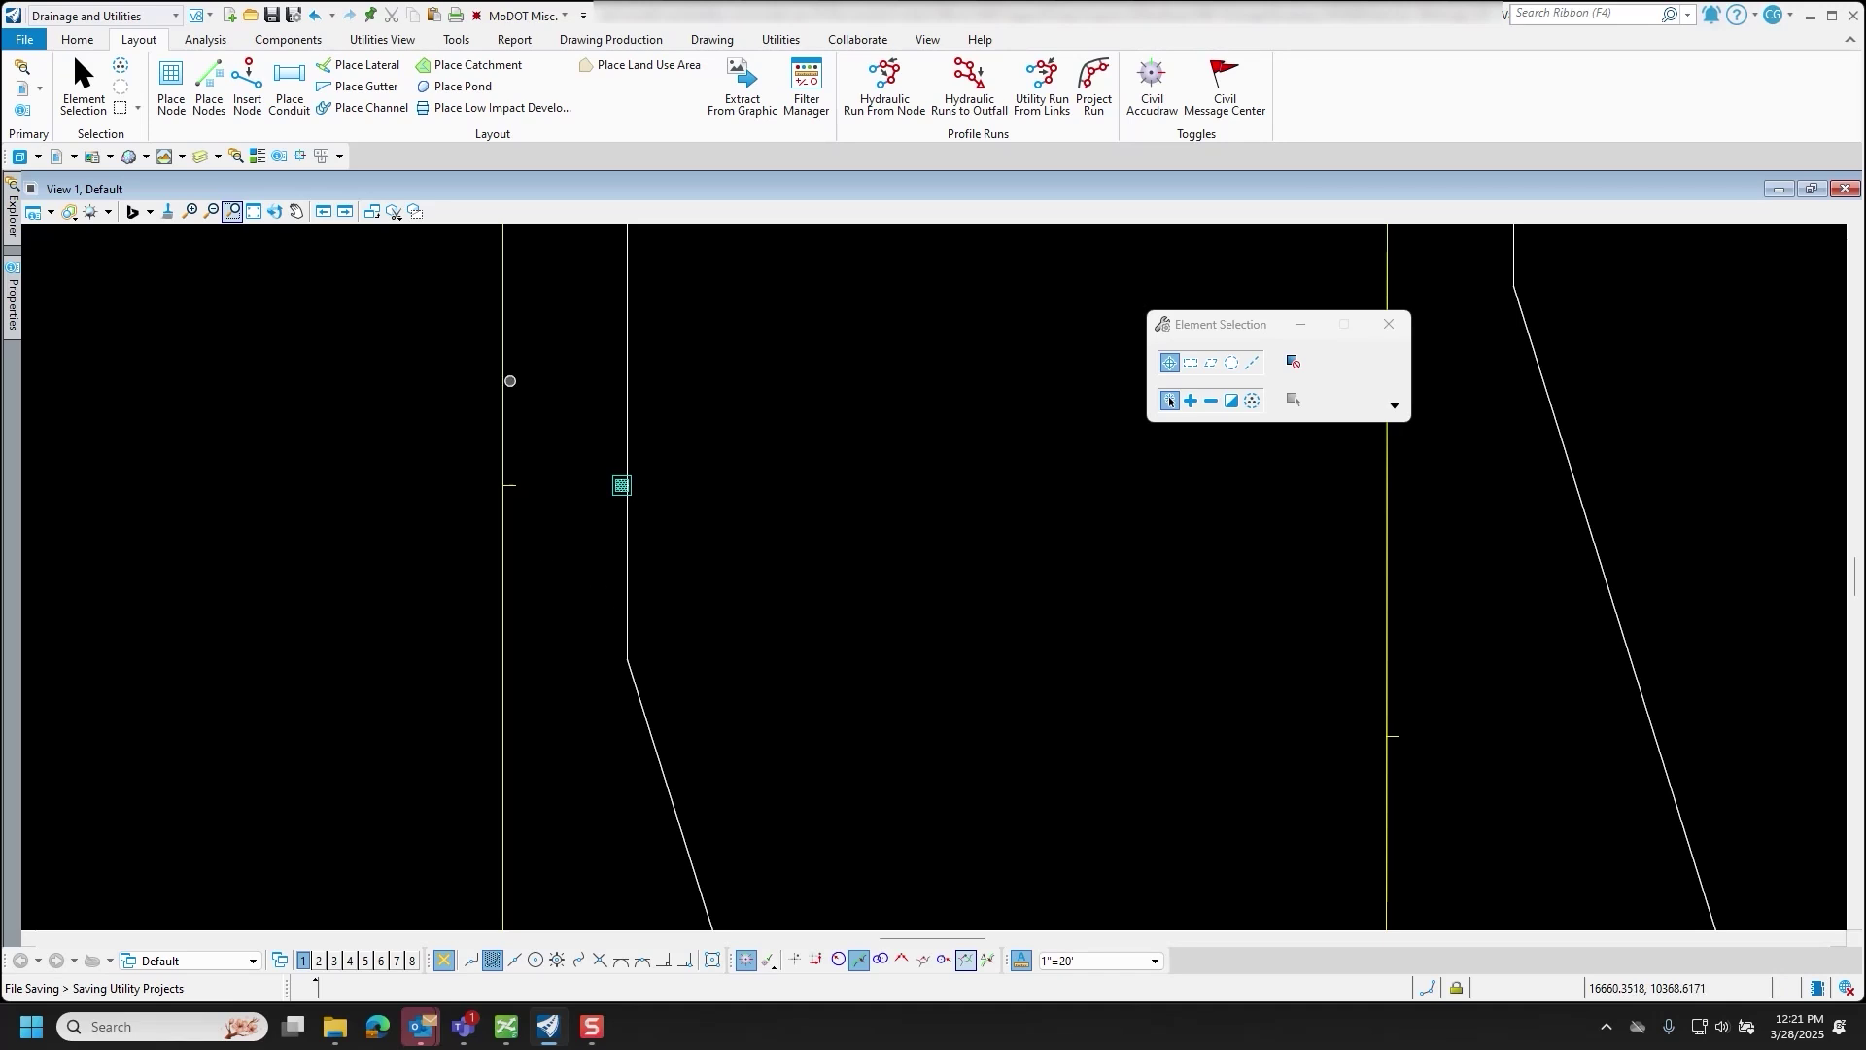
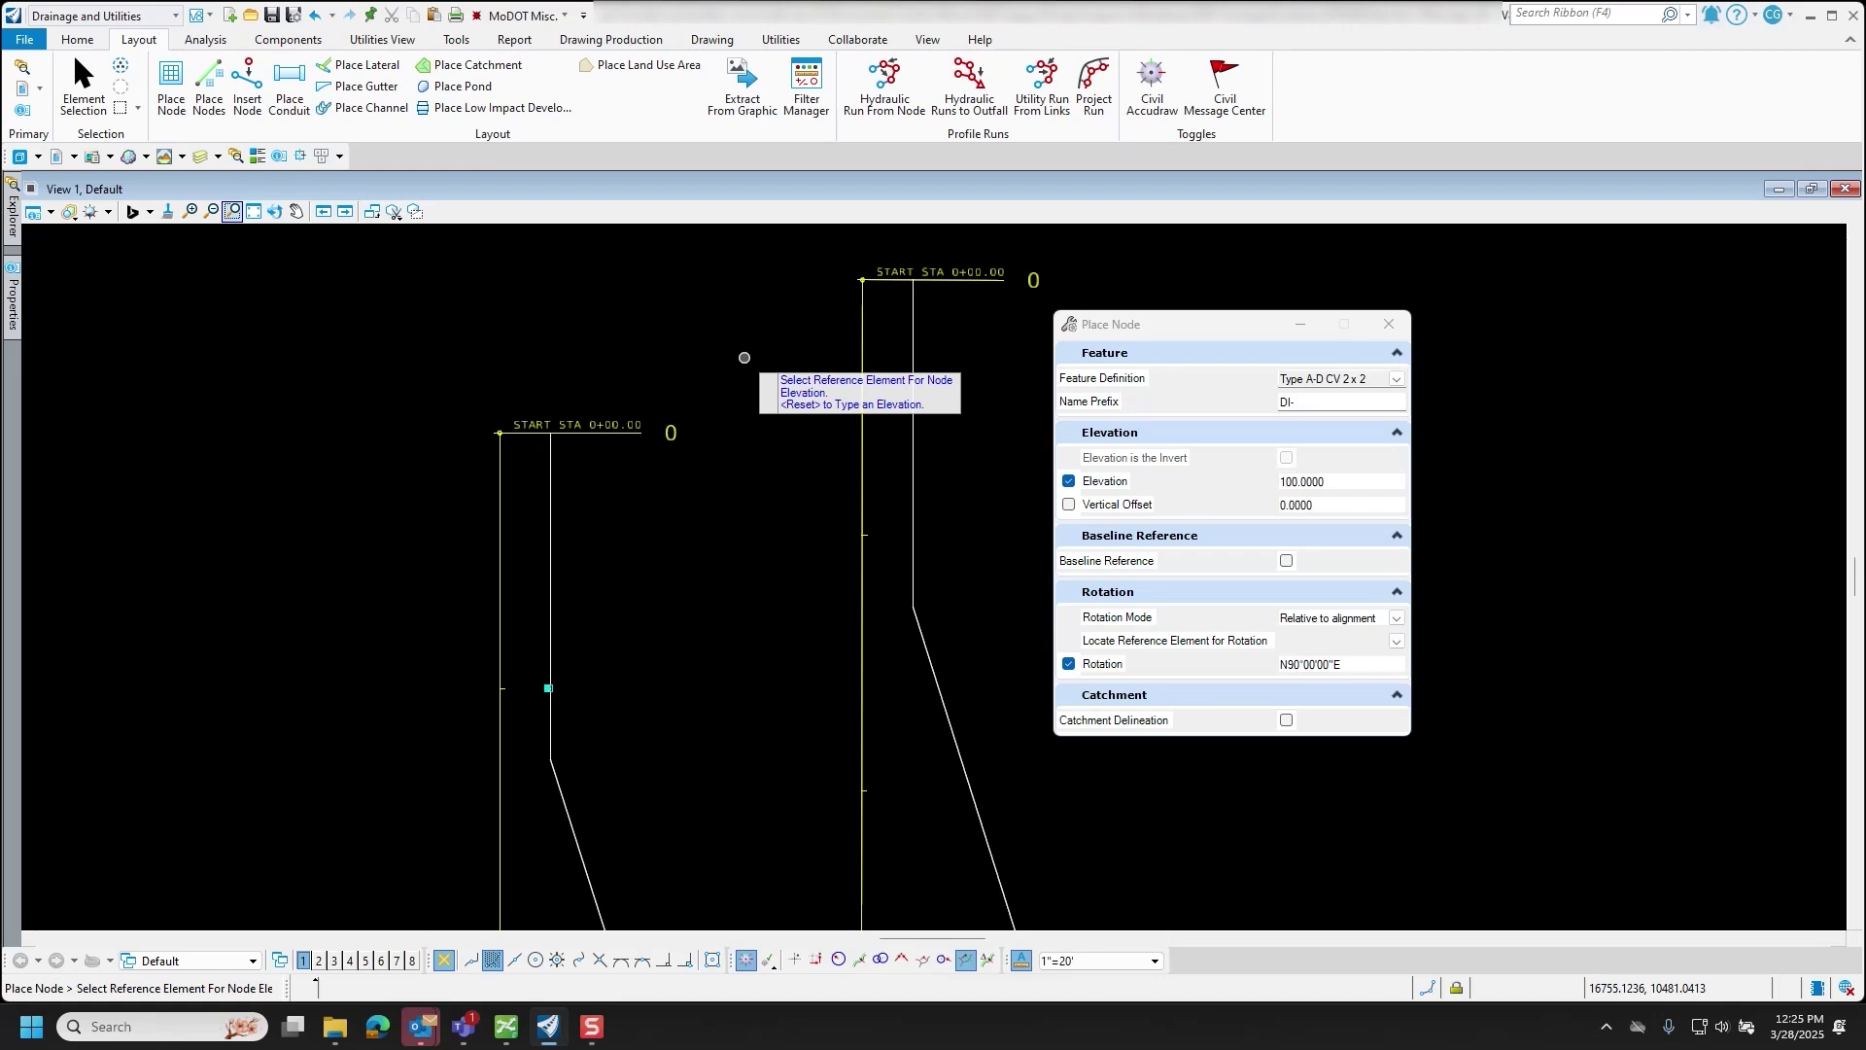
- Begin another catch basin at elevation 100, reference its stationing to Baseline Prop1 and lock the station at 1+00
right_click(748, 360)
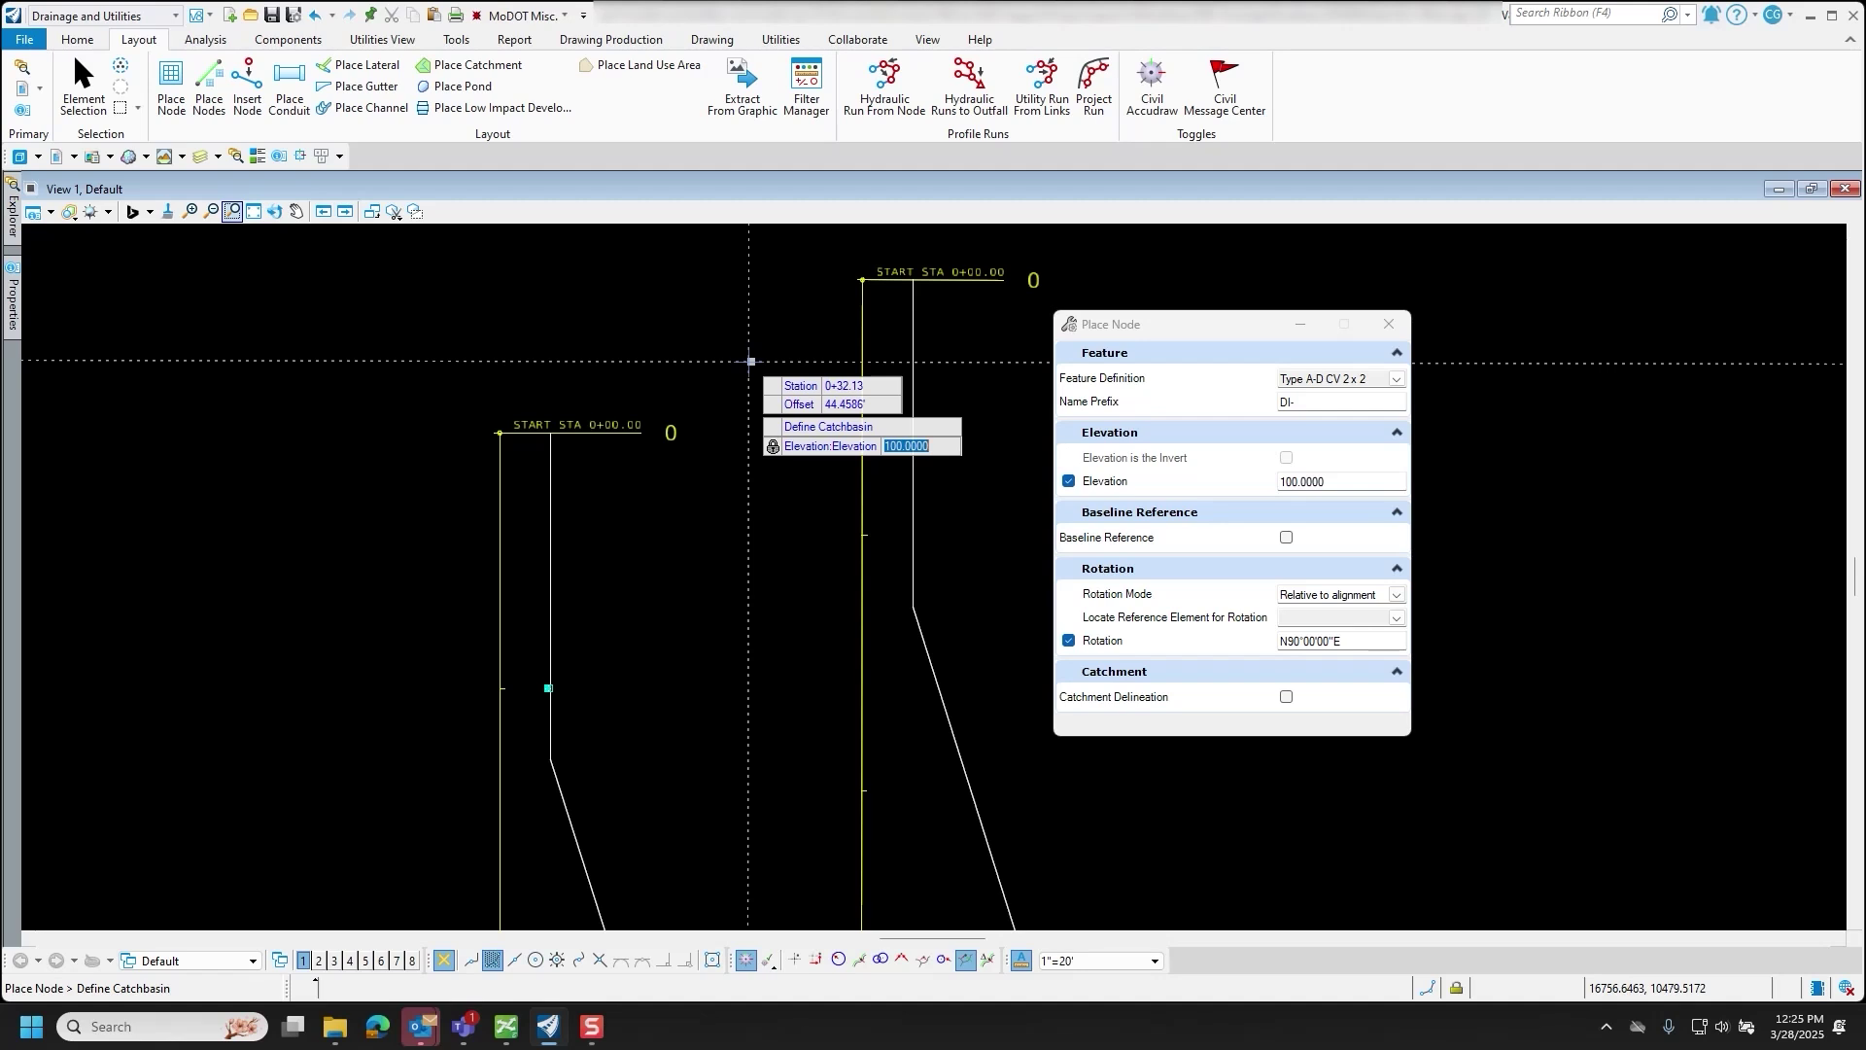
key("Tab")
left_click(751, 360)
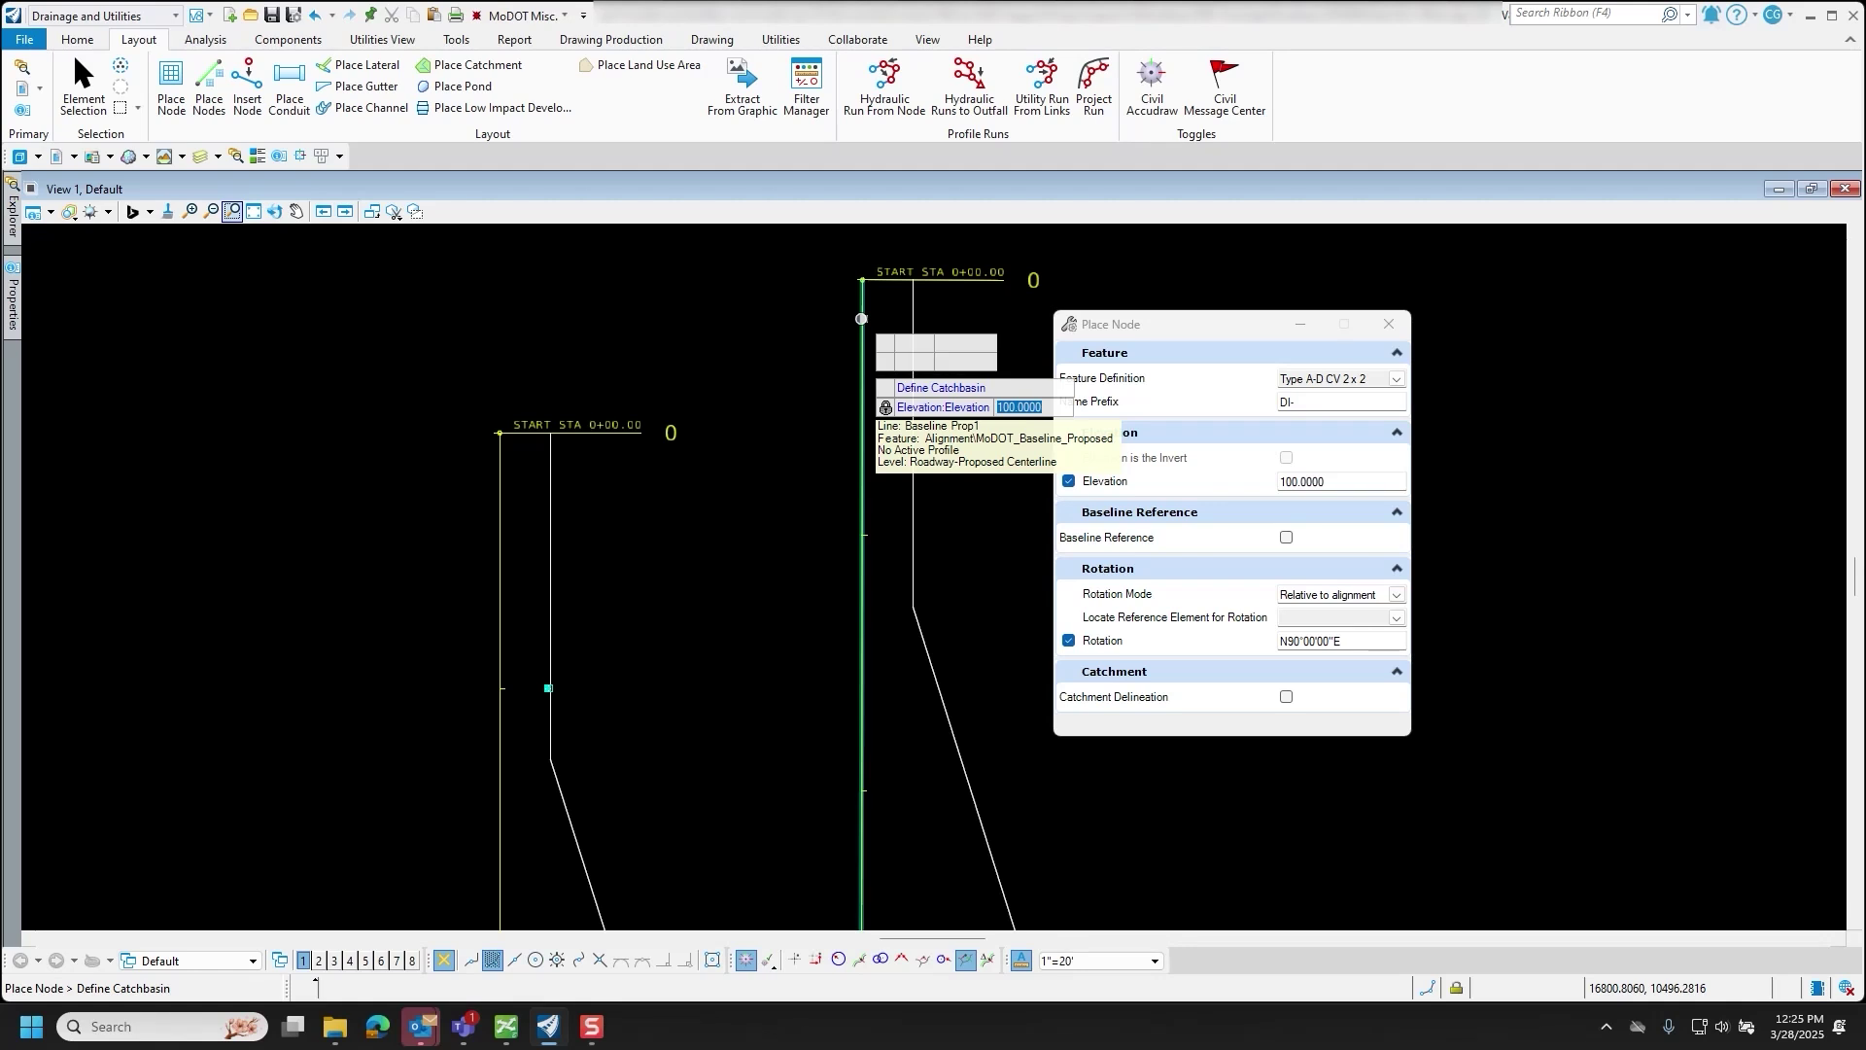
left_click(861, 318)
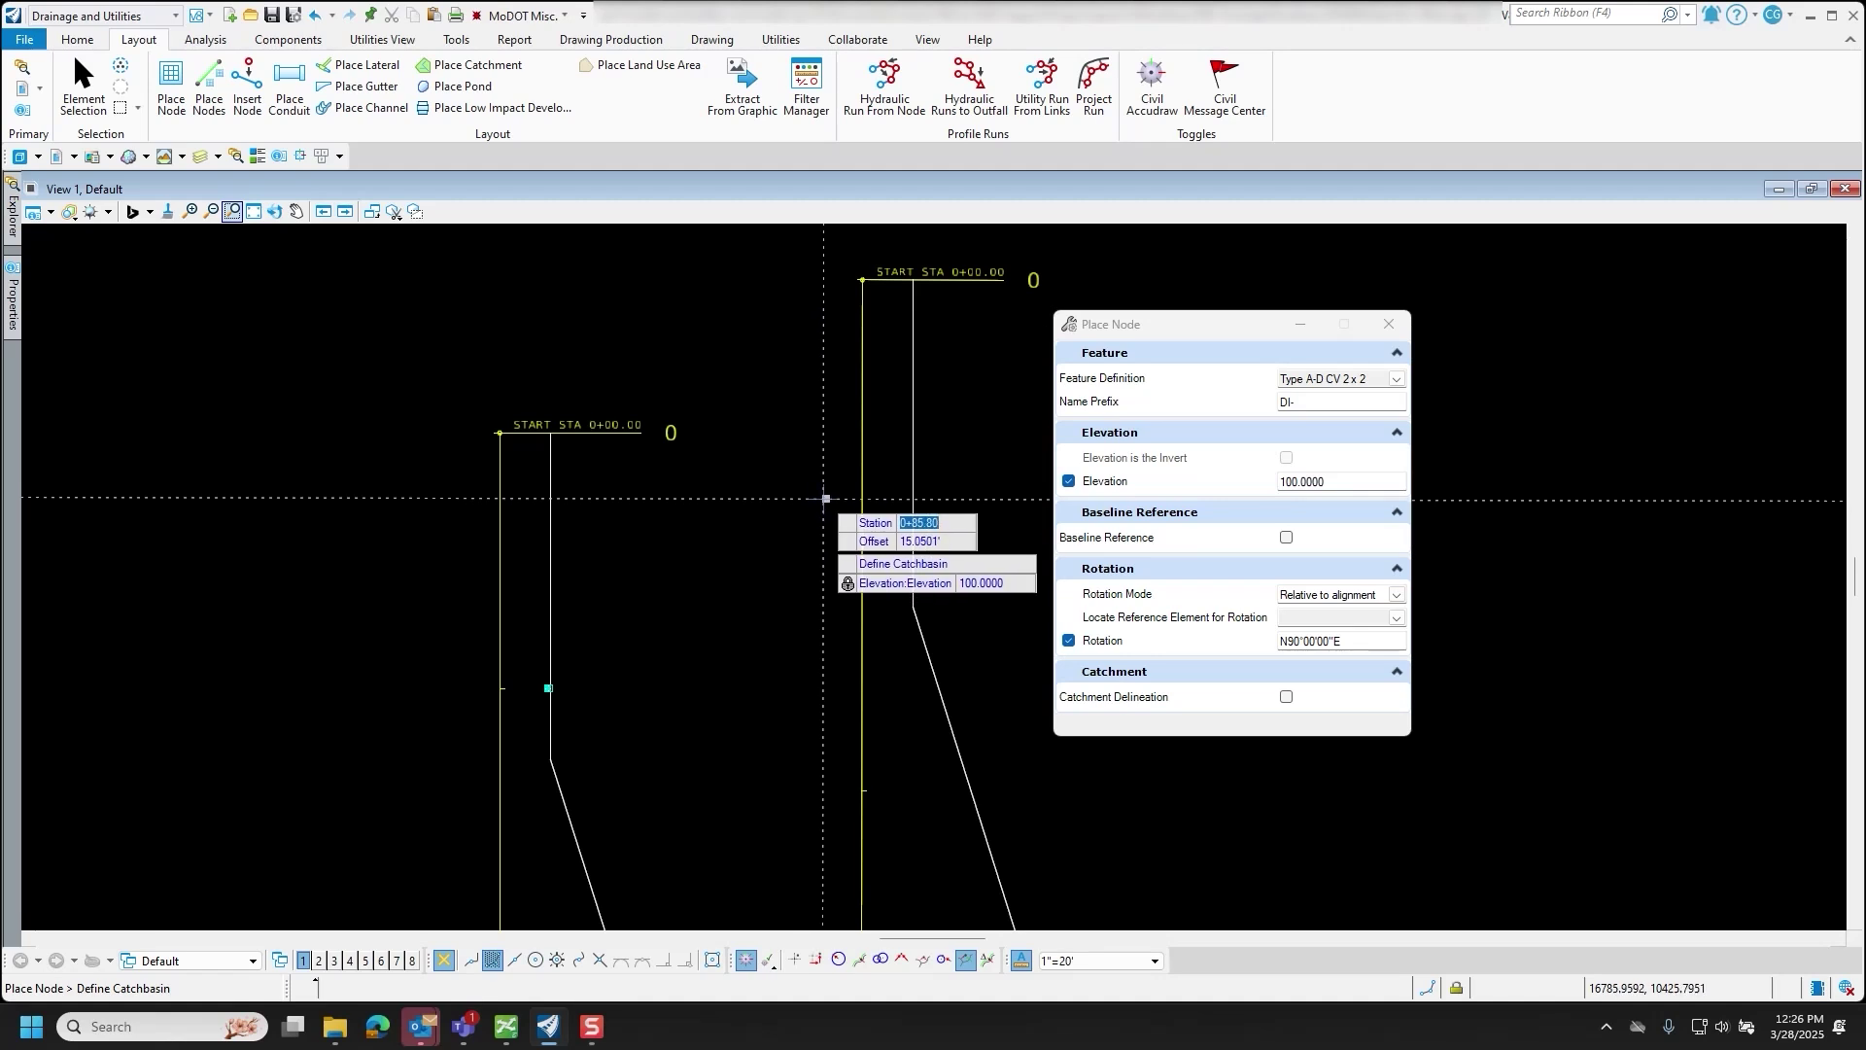
type("100")
key("Tab")
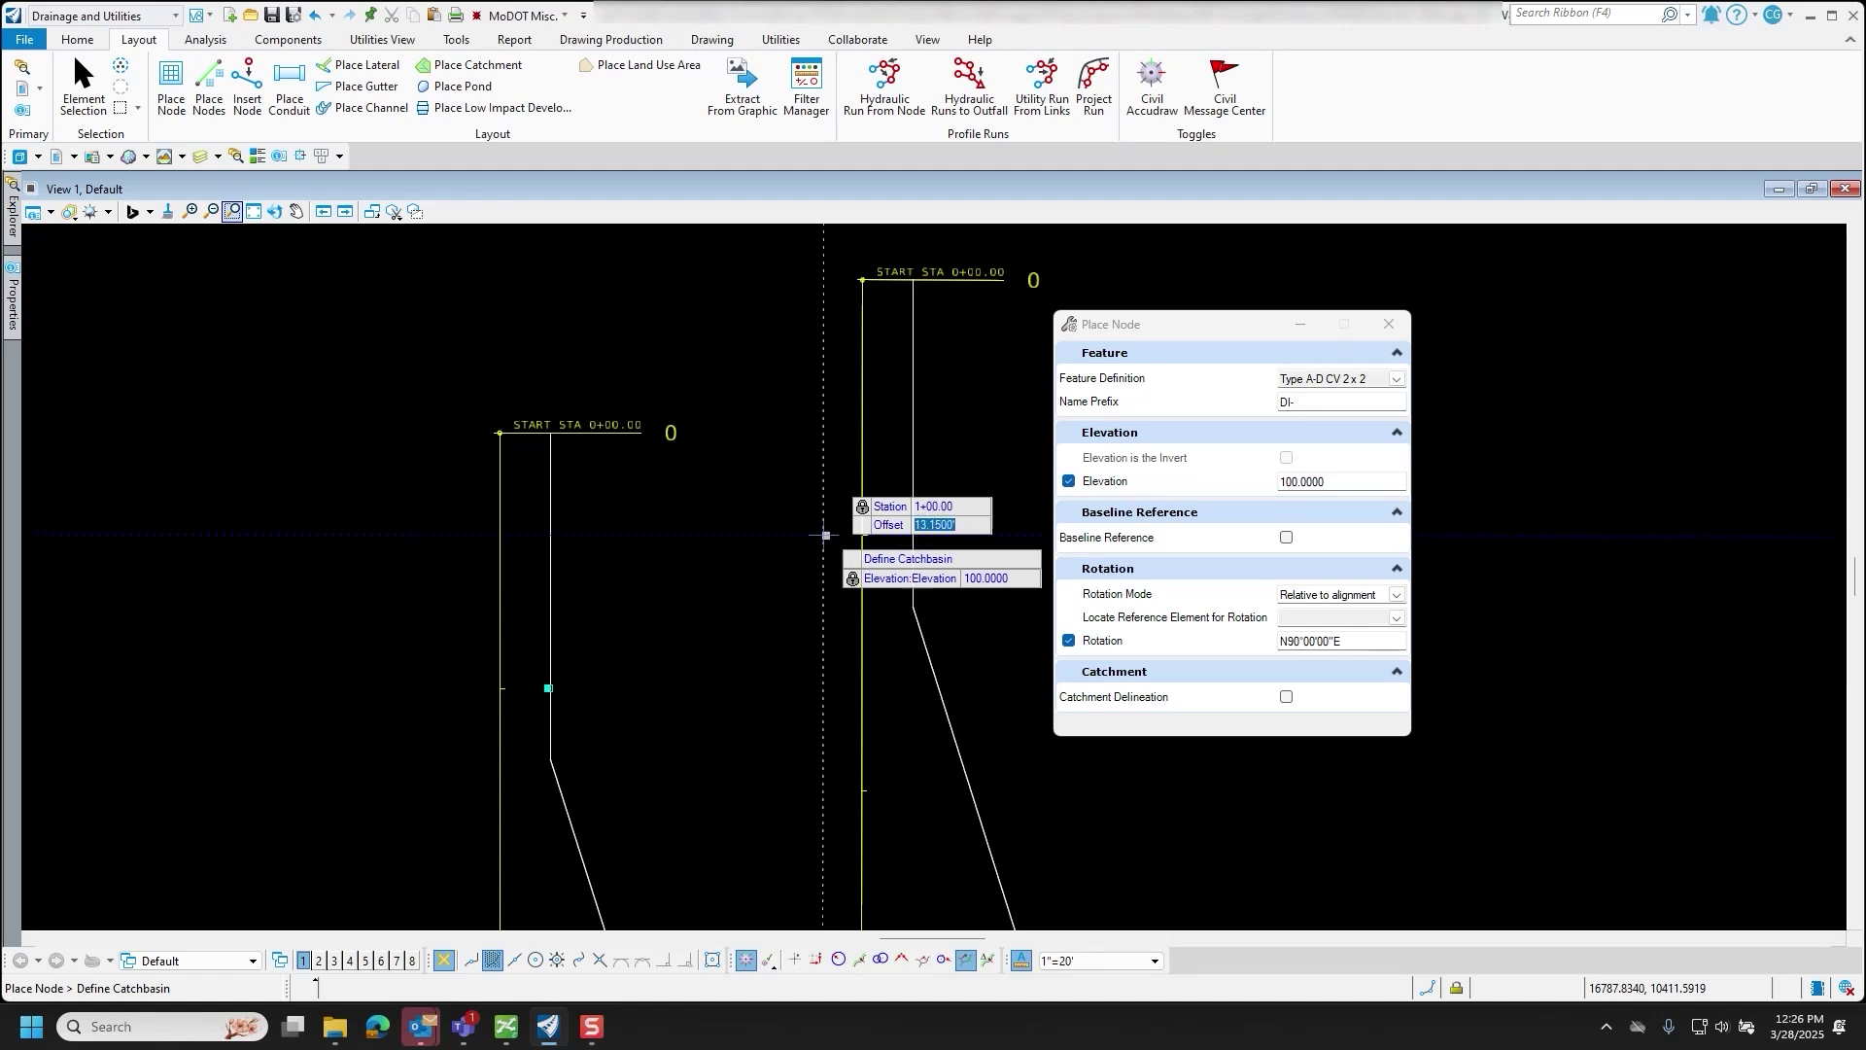
scroll(975, 530, "up", 1)
scroll(977, 529, "up", 1)
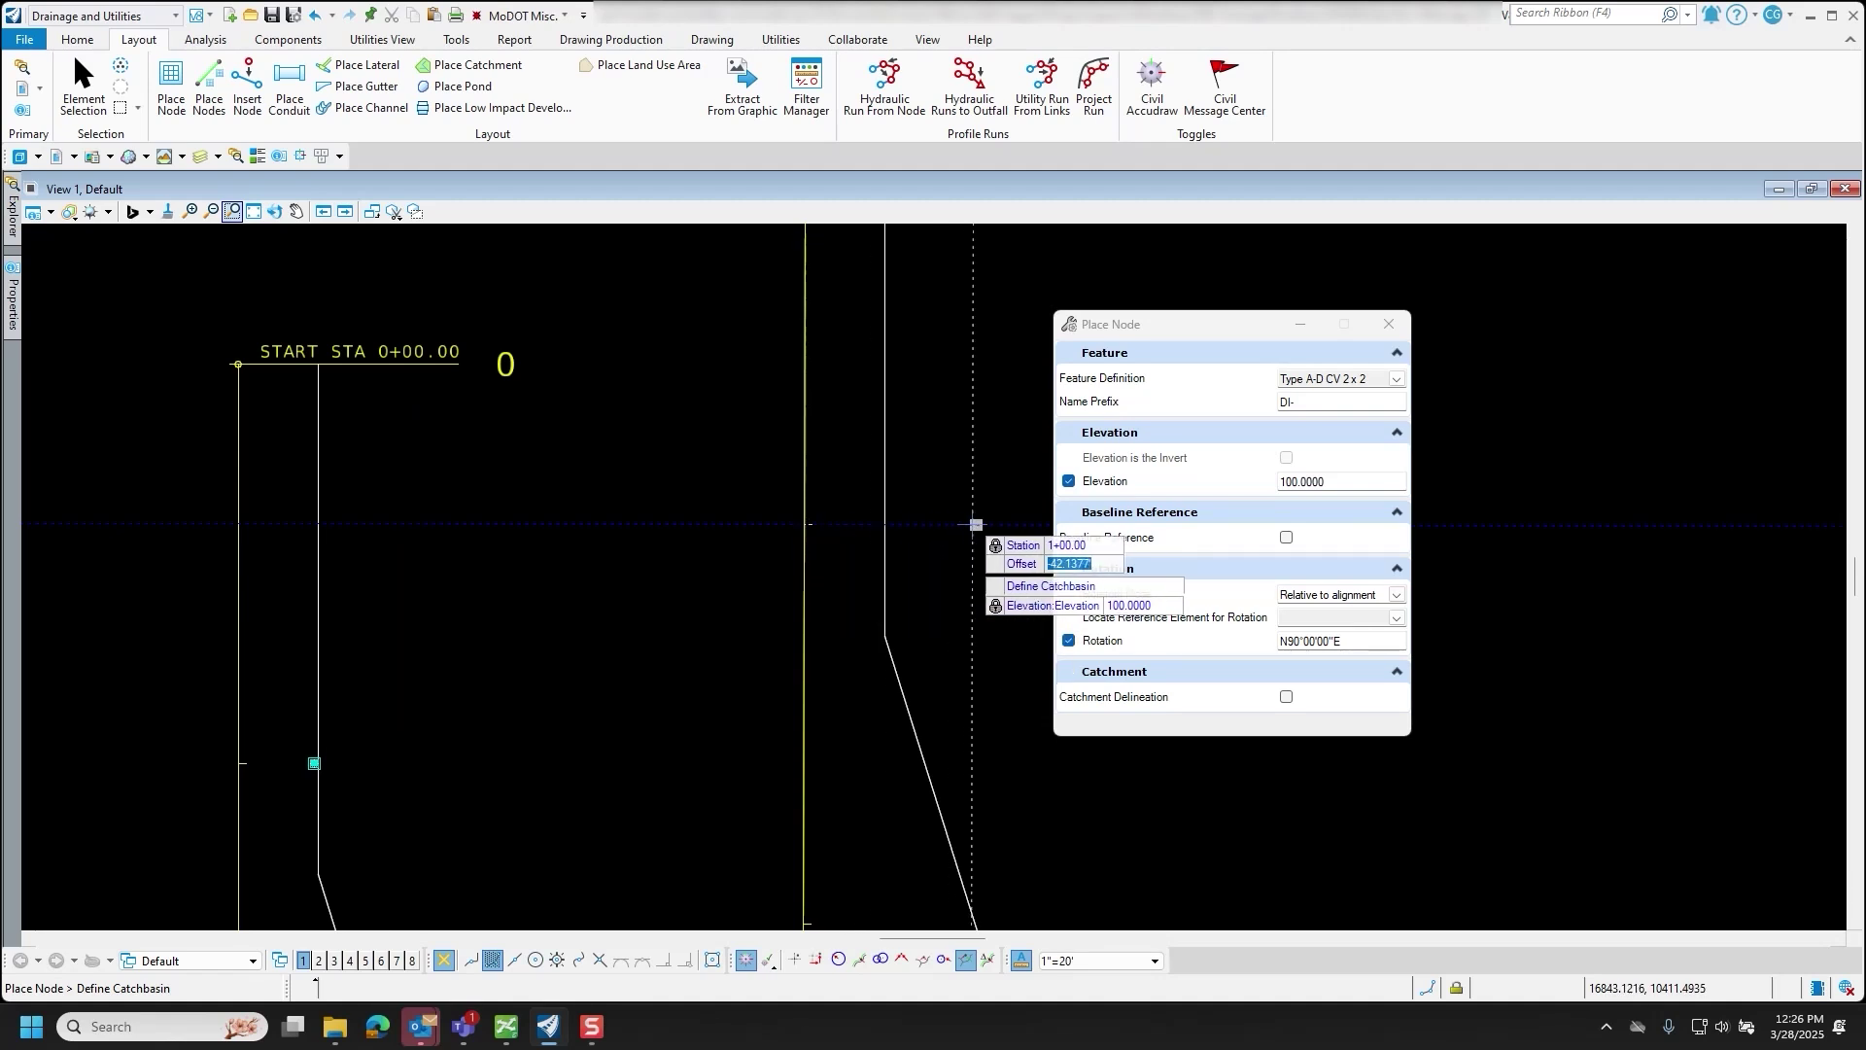
- Reference the offset to the white line string beside Baseline Prop1 and lock the offset at 0
left_click(863, 525)
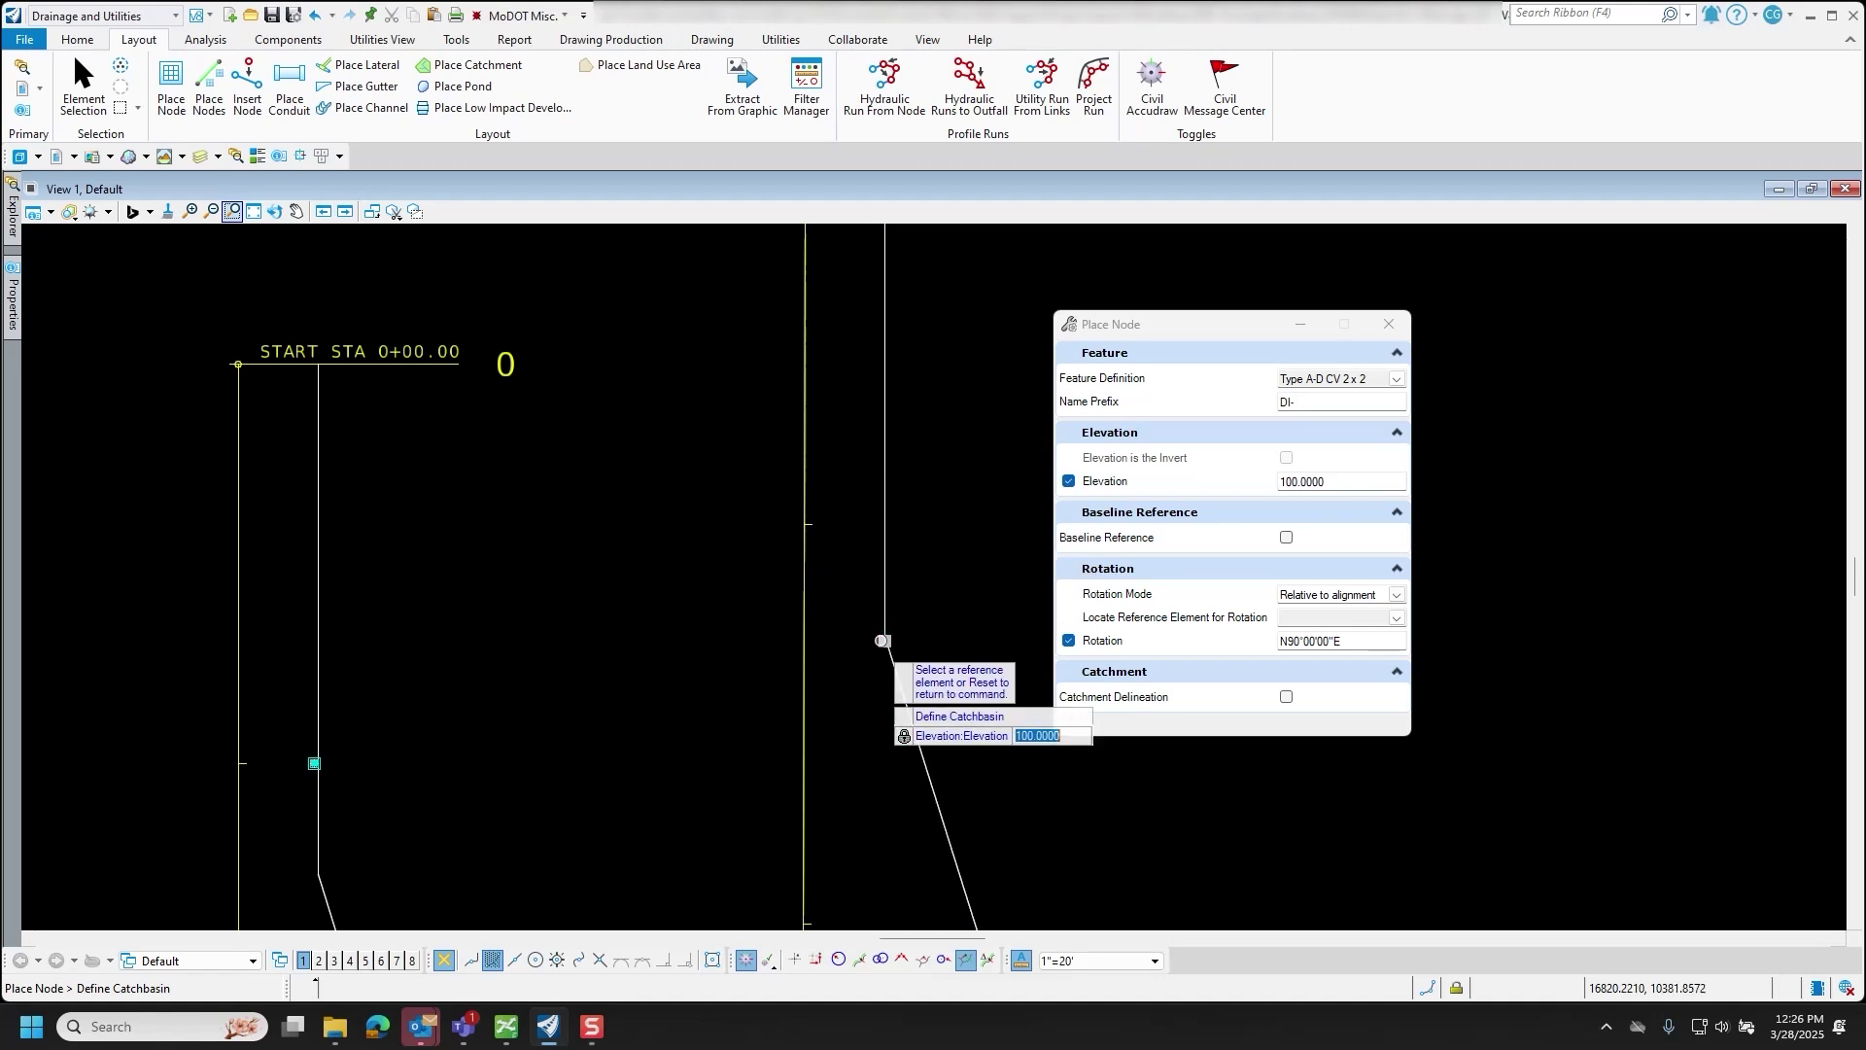
left_click(884, 526)
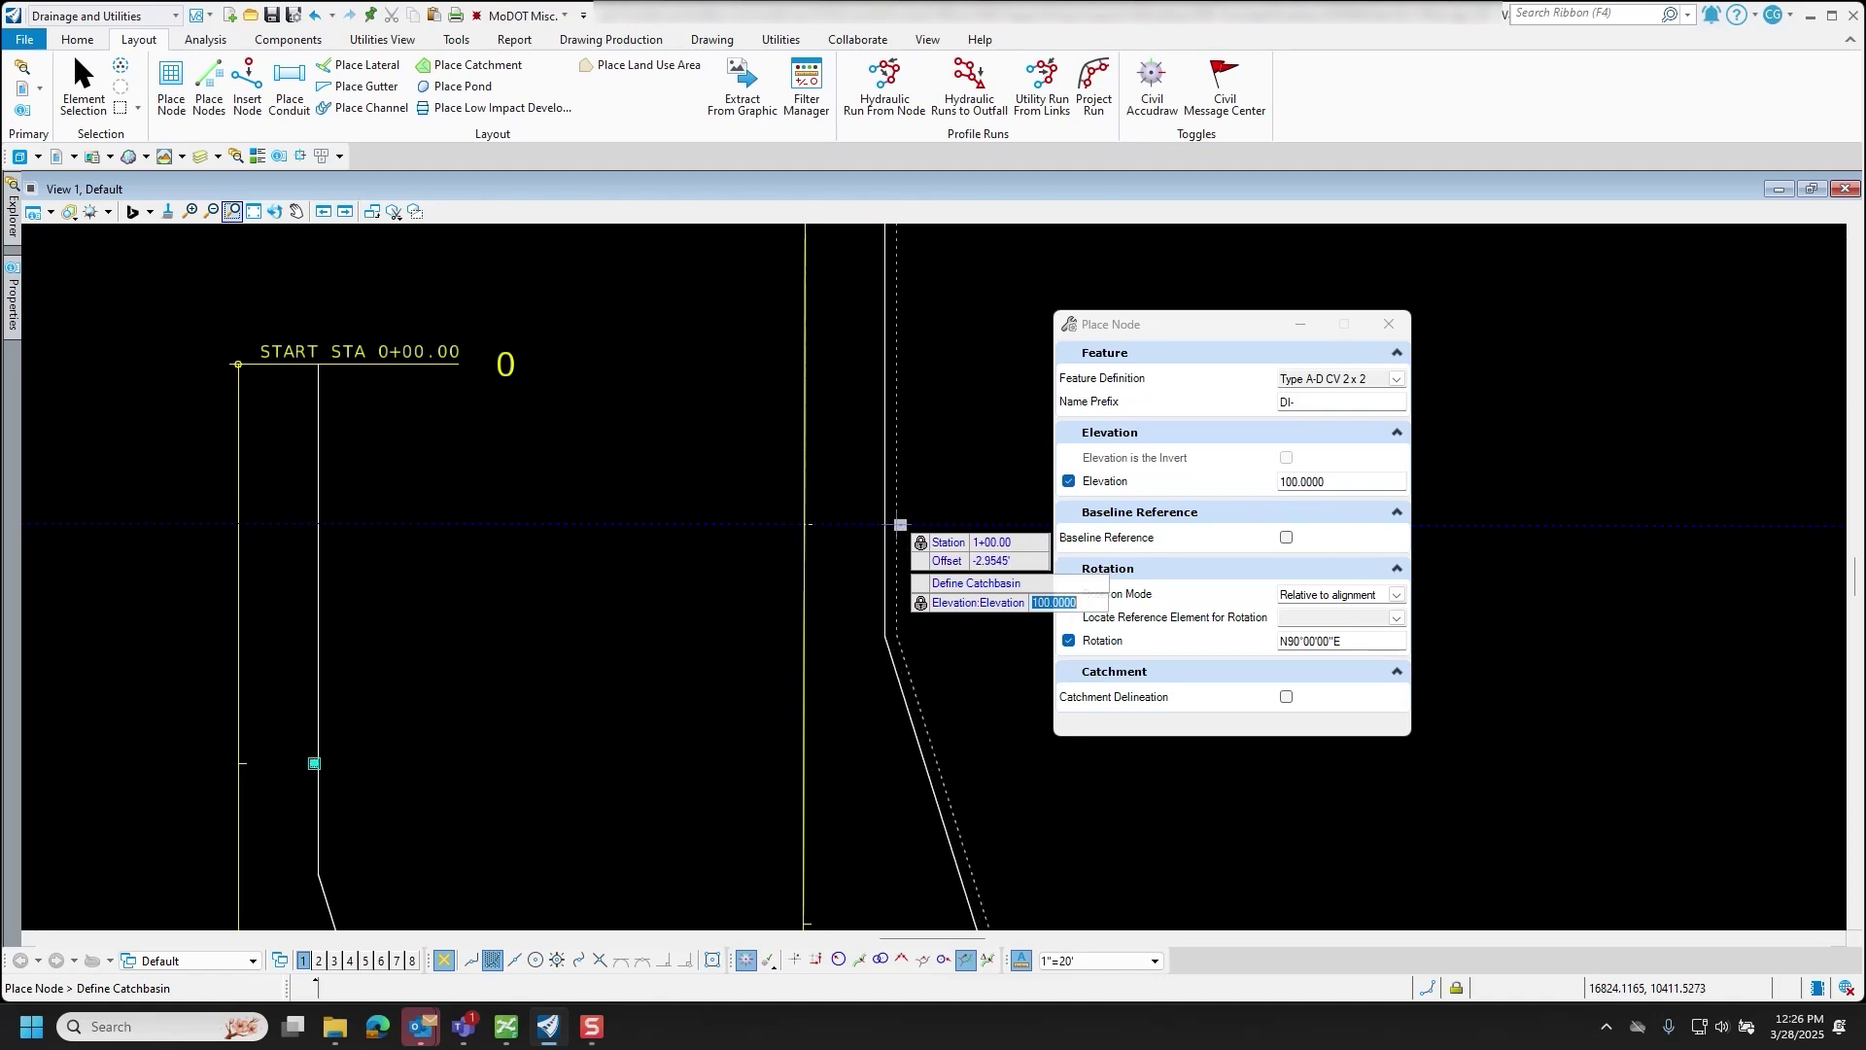
key("Tab")
key("Tab")
type("0")
key("Tab")
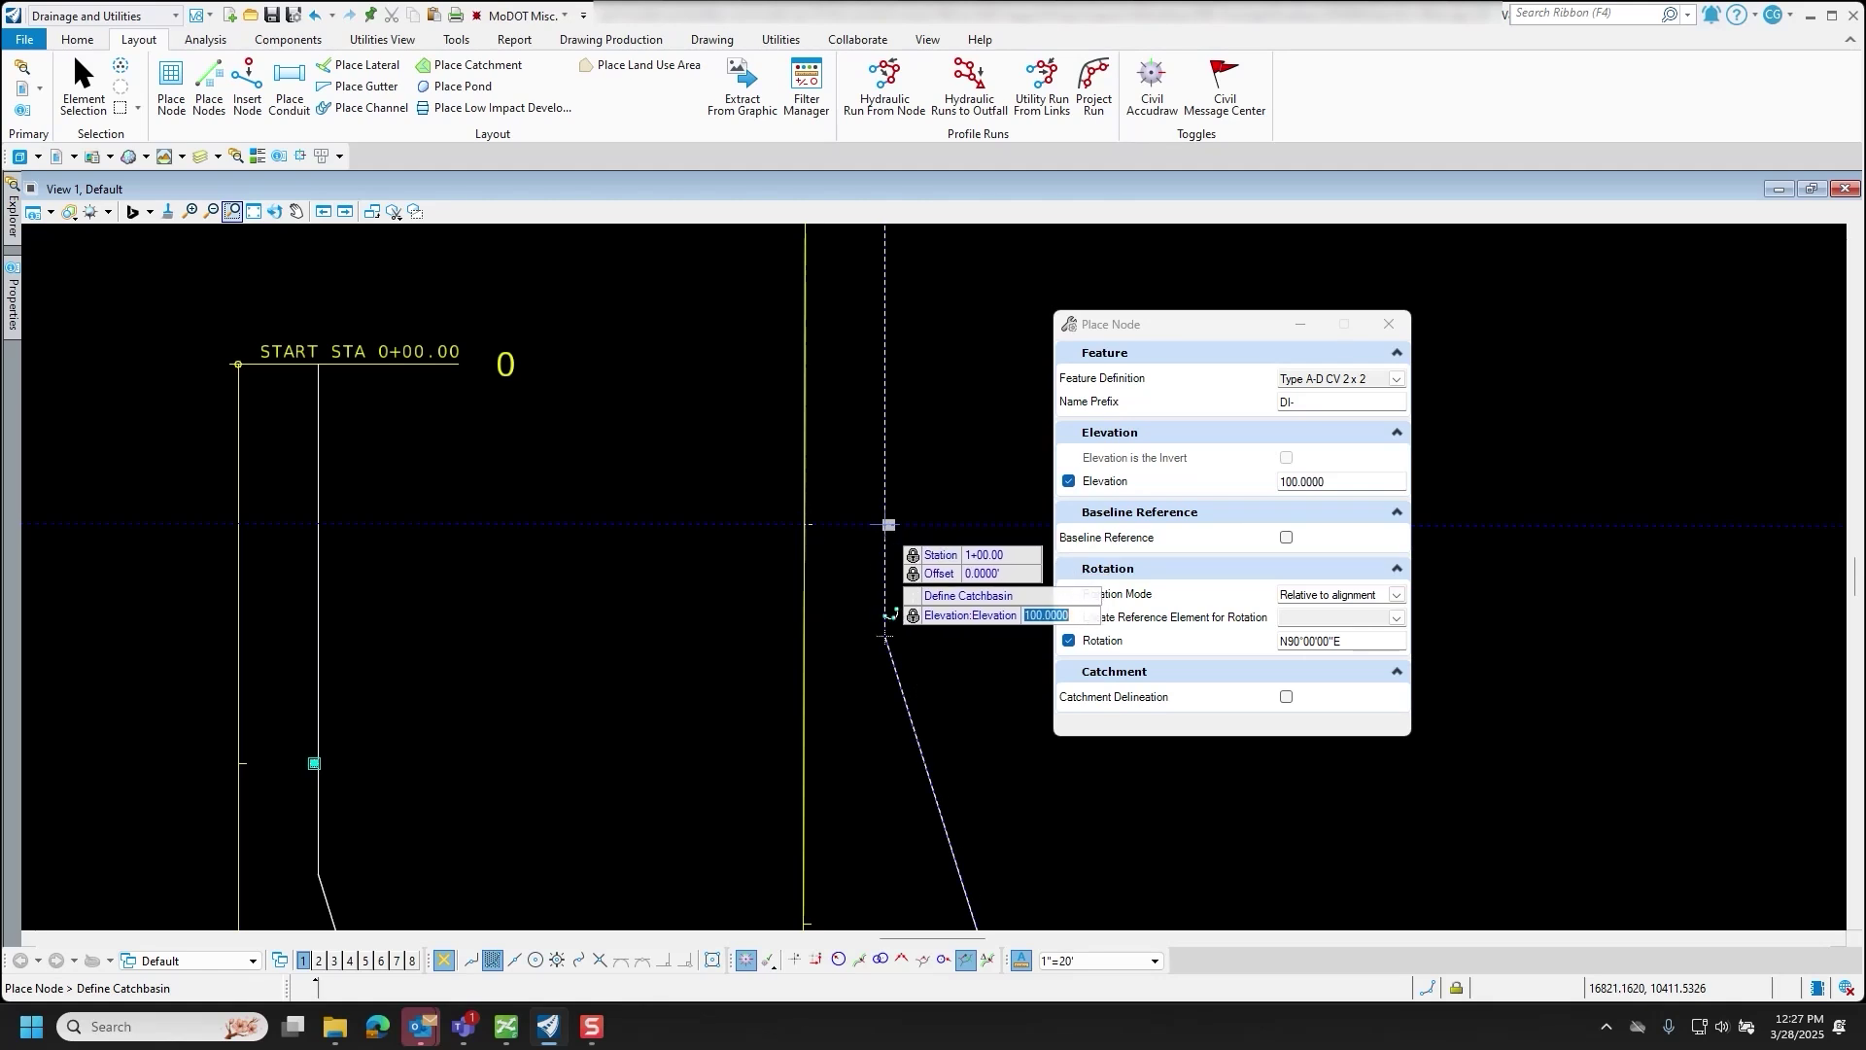
- Accept the locked location and place the catch basin rotated N90°00'00"E relative to the white line string
scroll(887, 517, "up", 2)
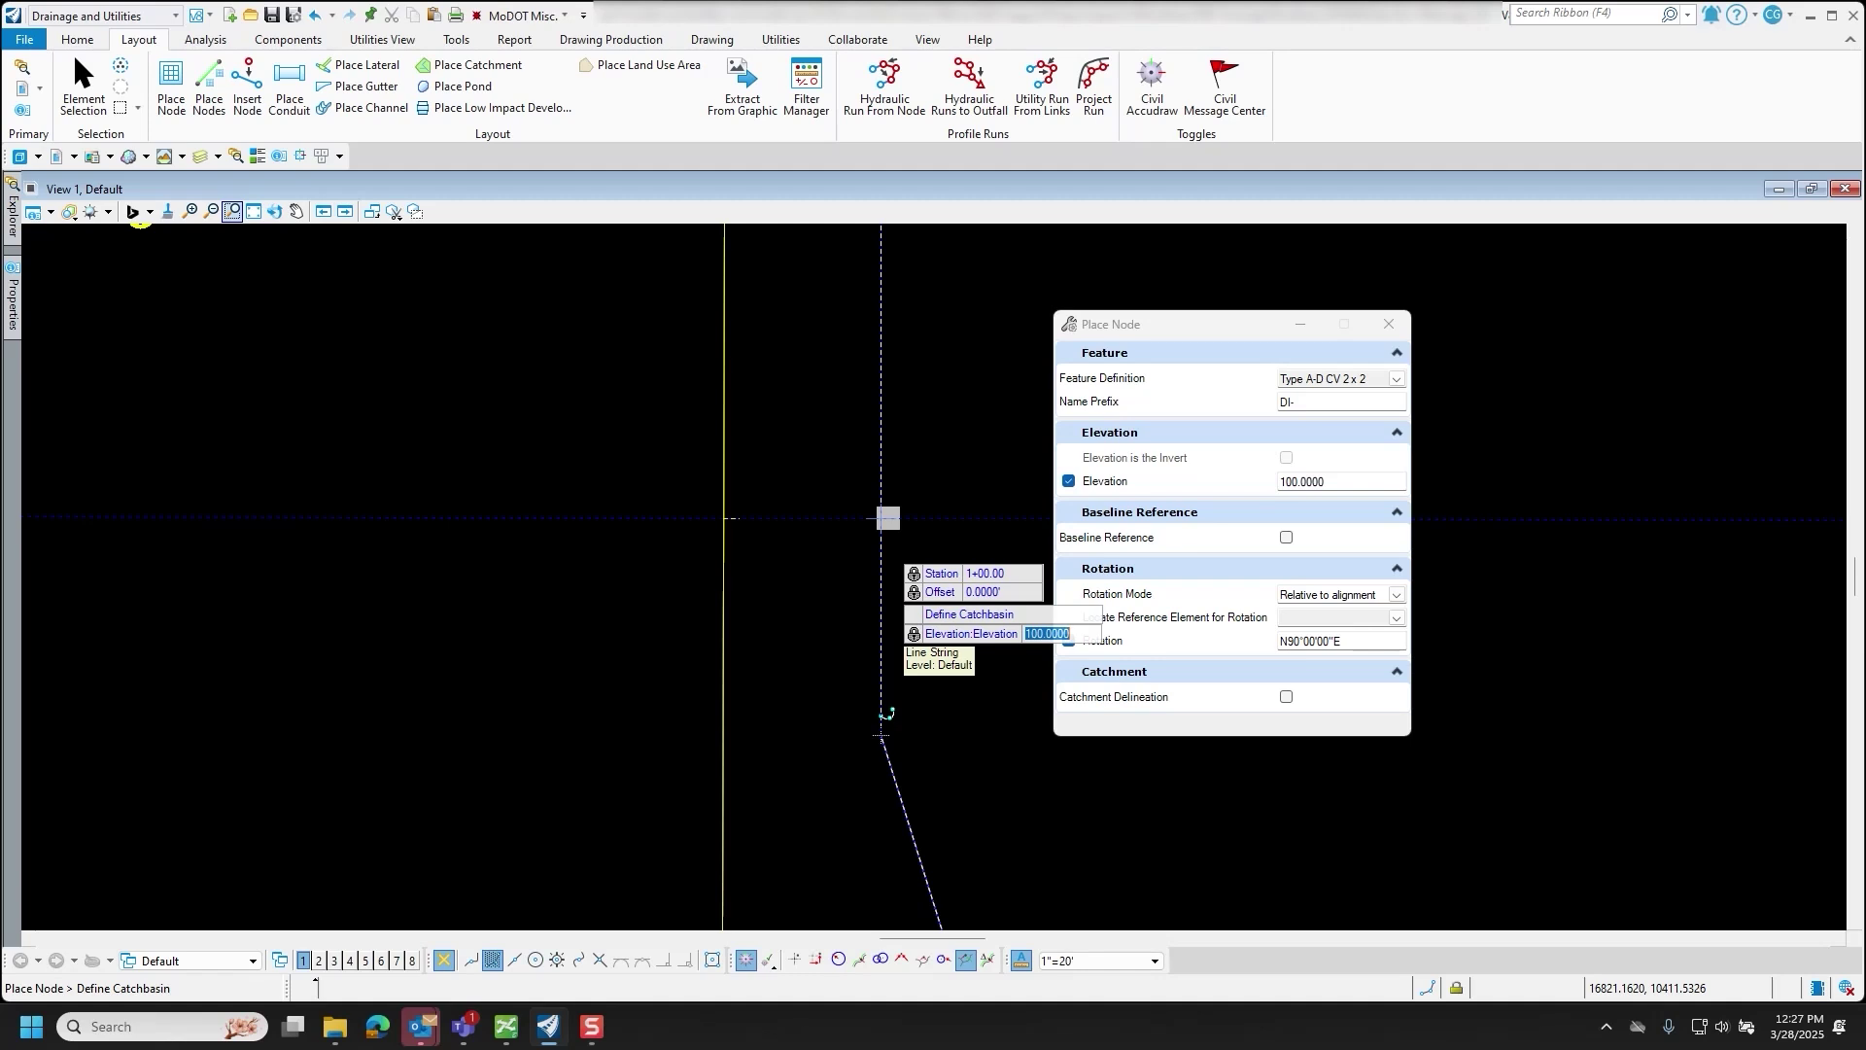
left_click(882, 518)
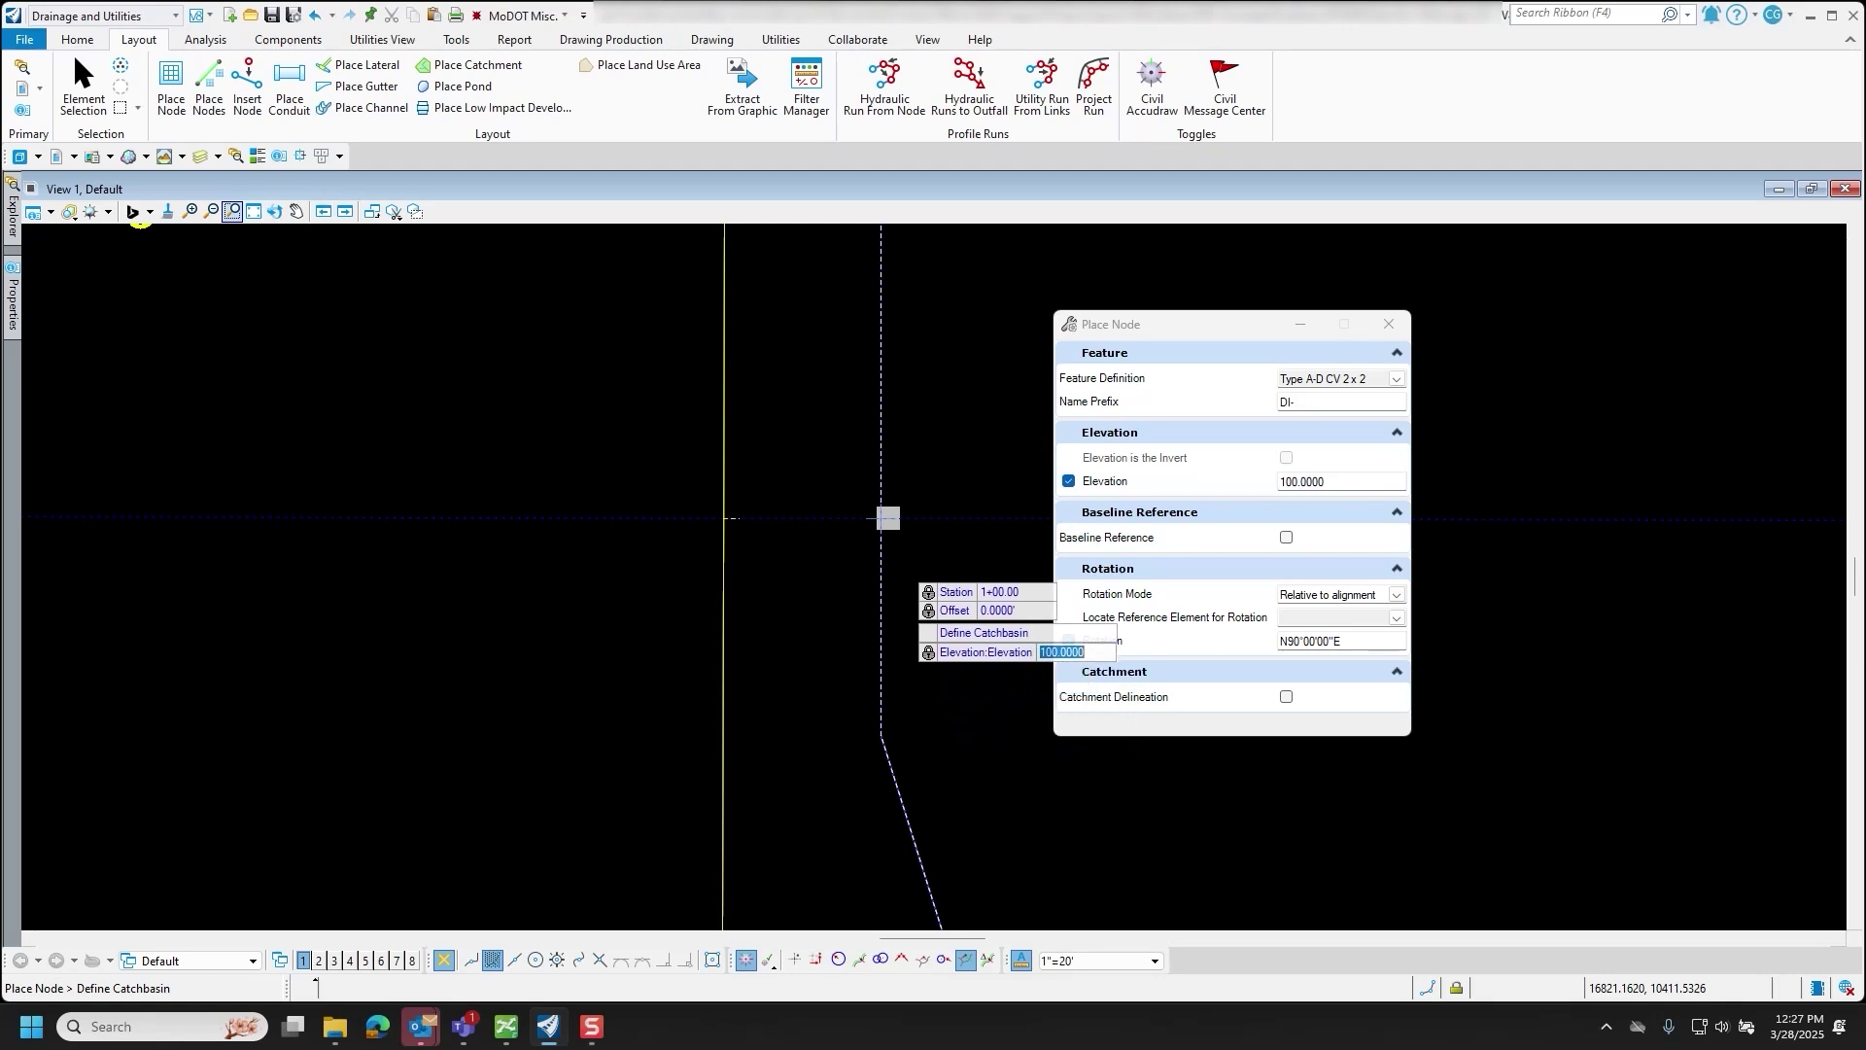
key("Return")
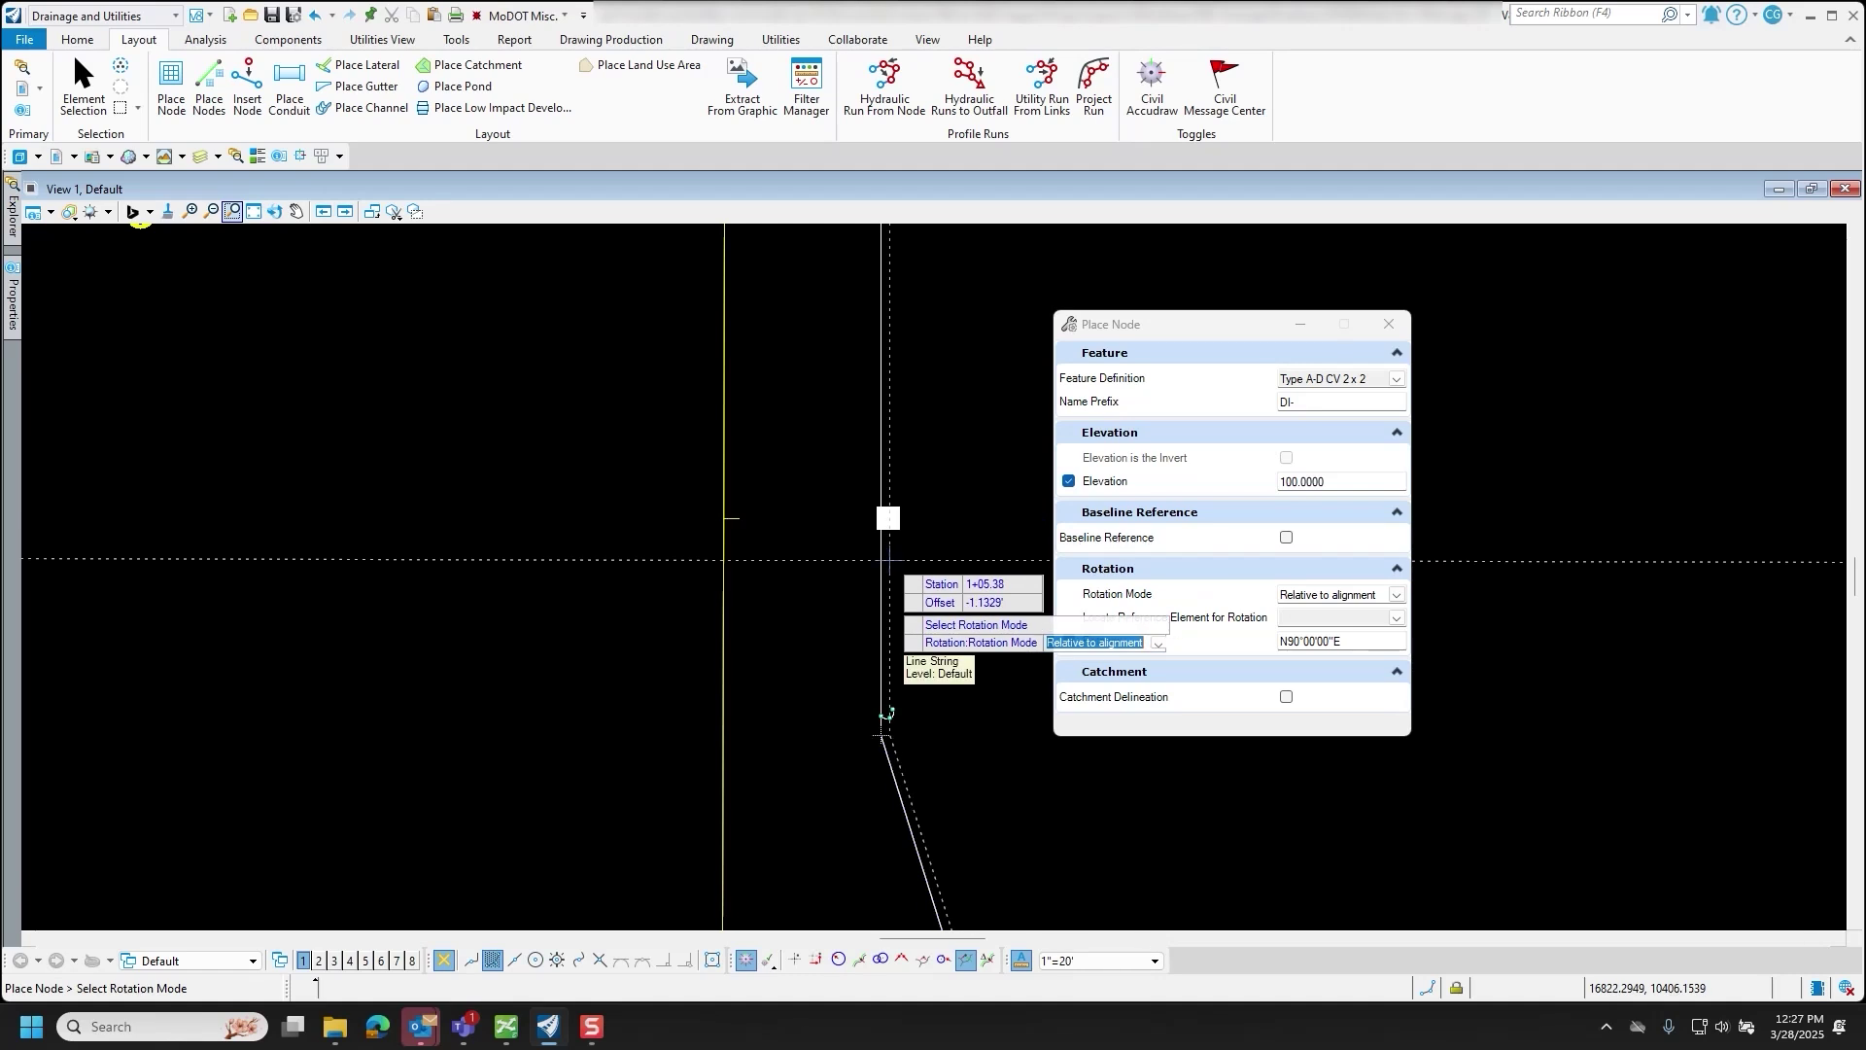
left_click(938, 567)
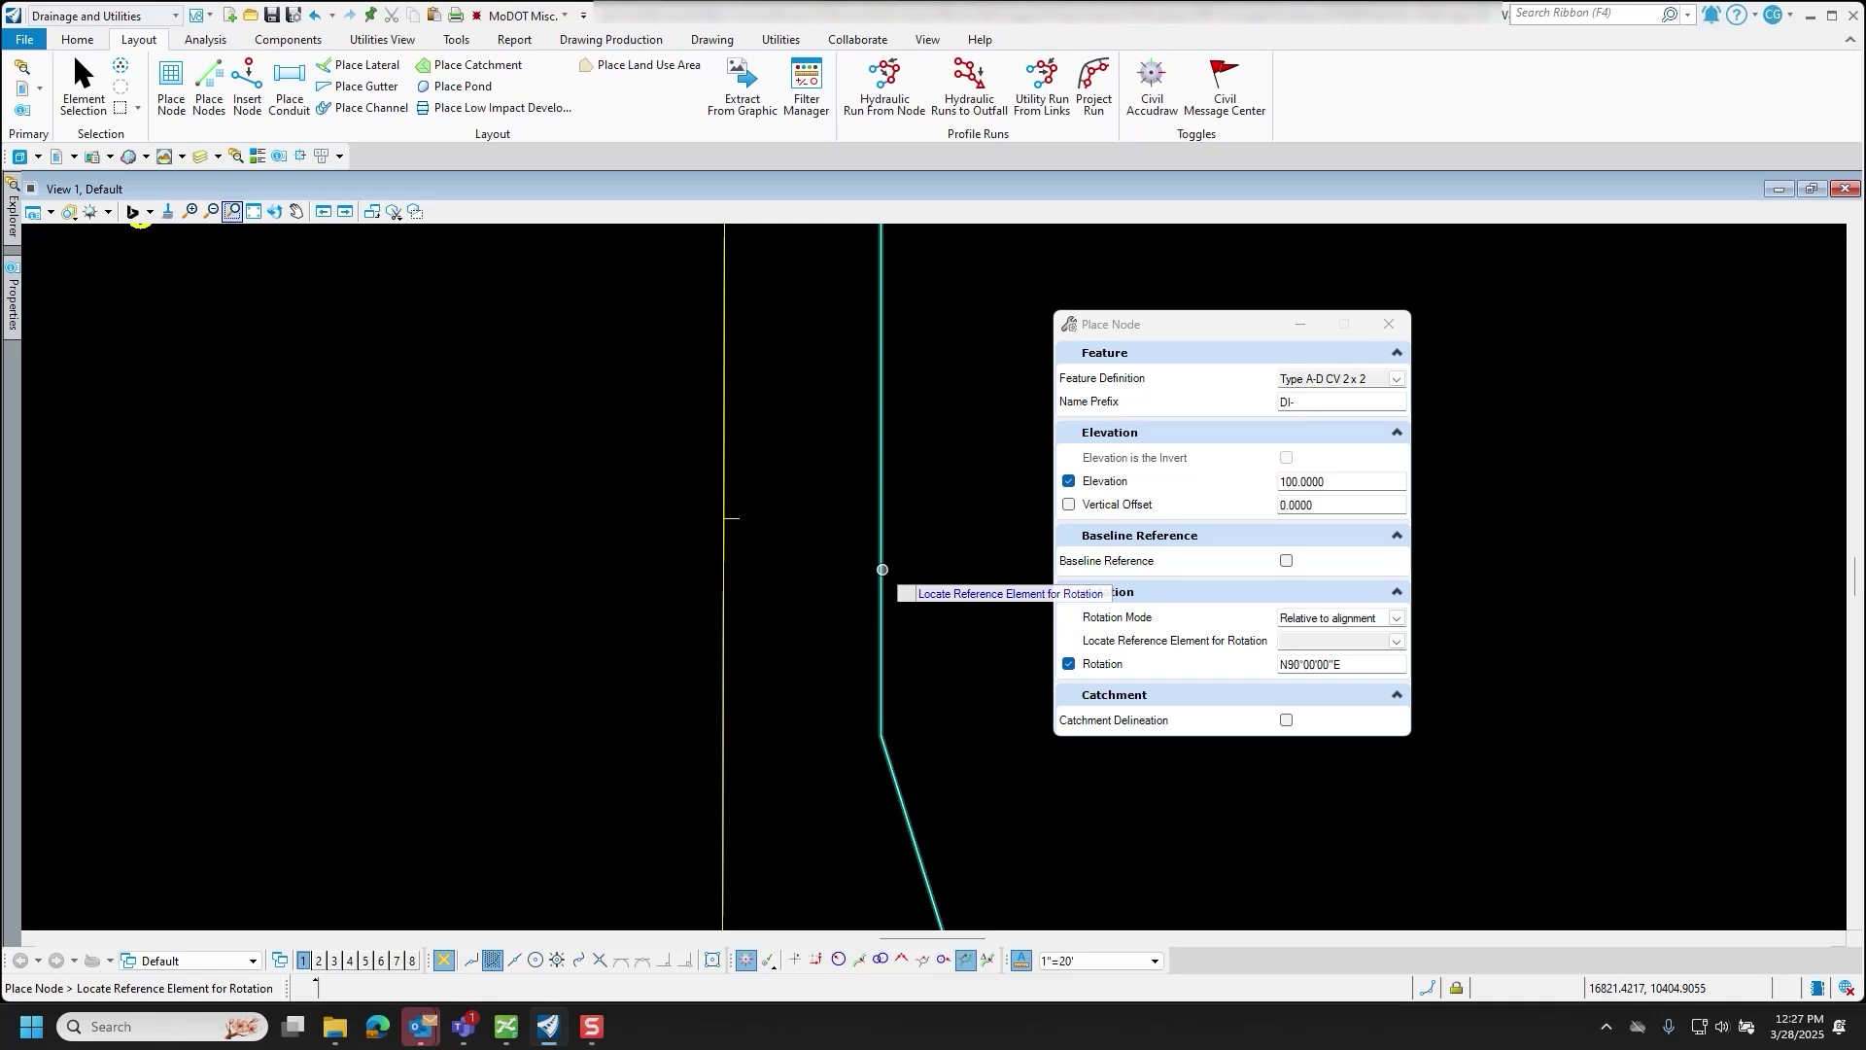
left_click(882, 576)
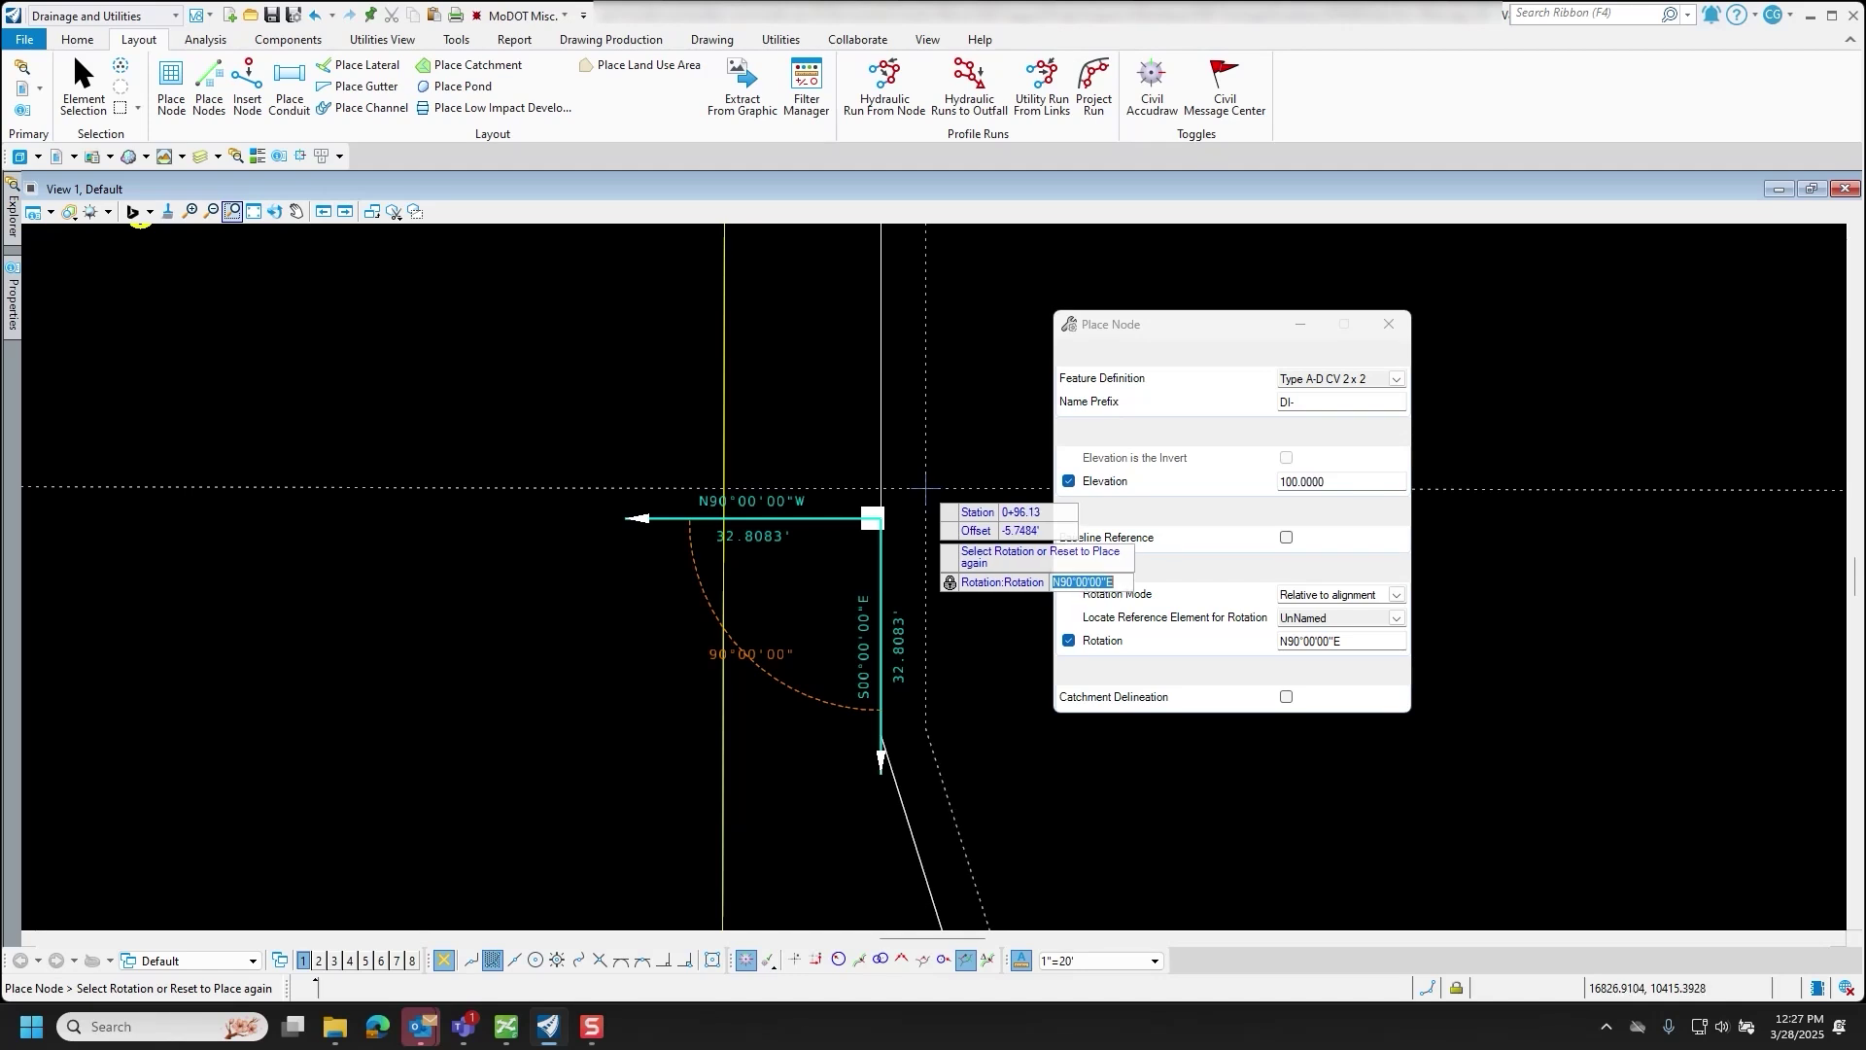
left_click(925, 489)
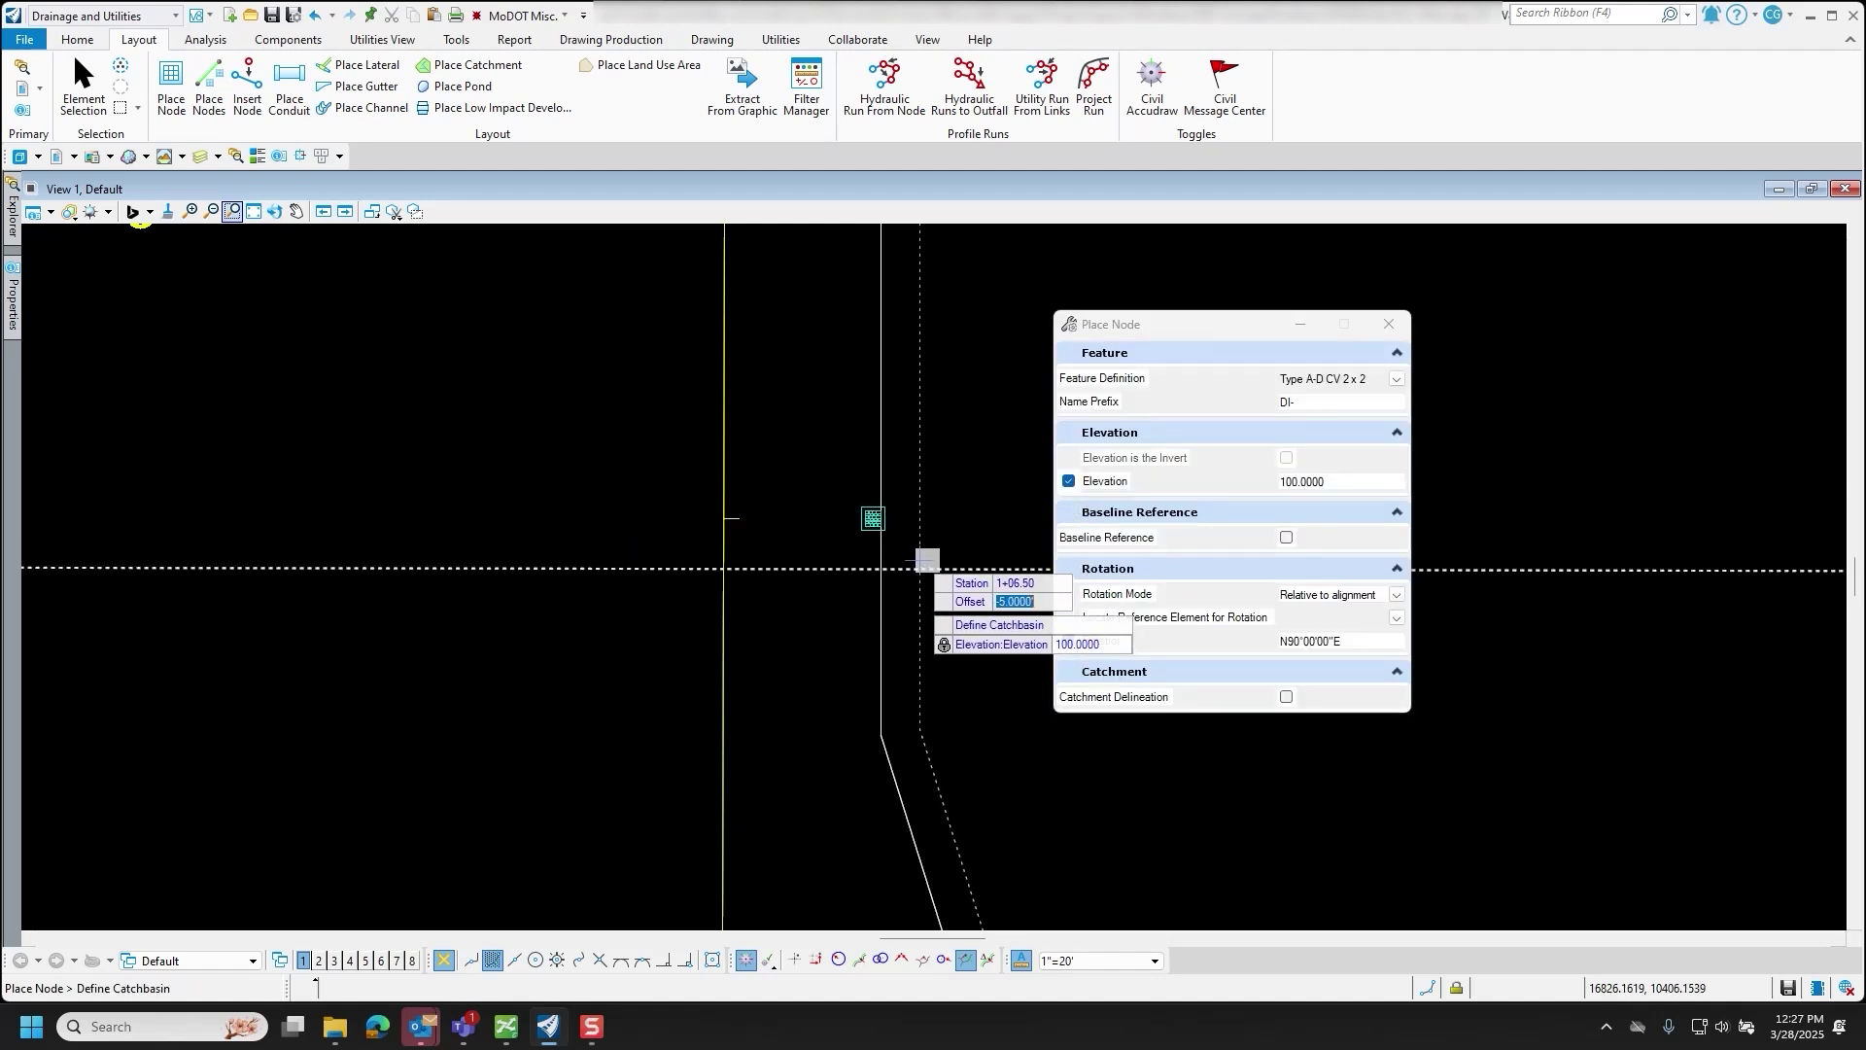
- Accept the catch basin placement and end node placement
left_click(945, 521)
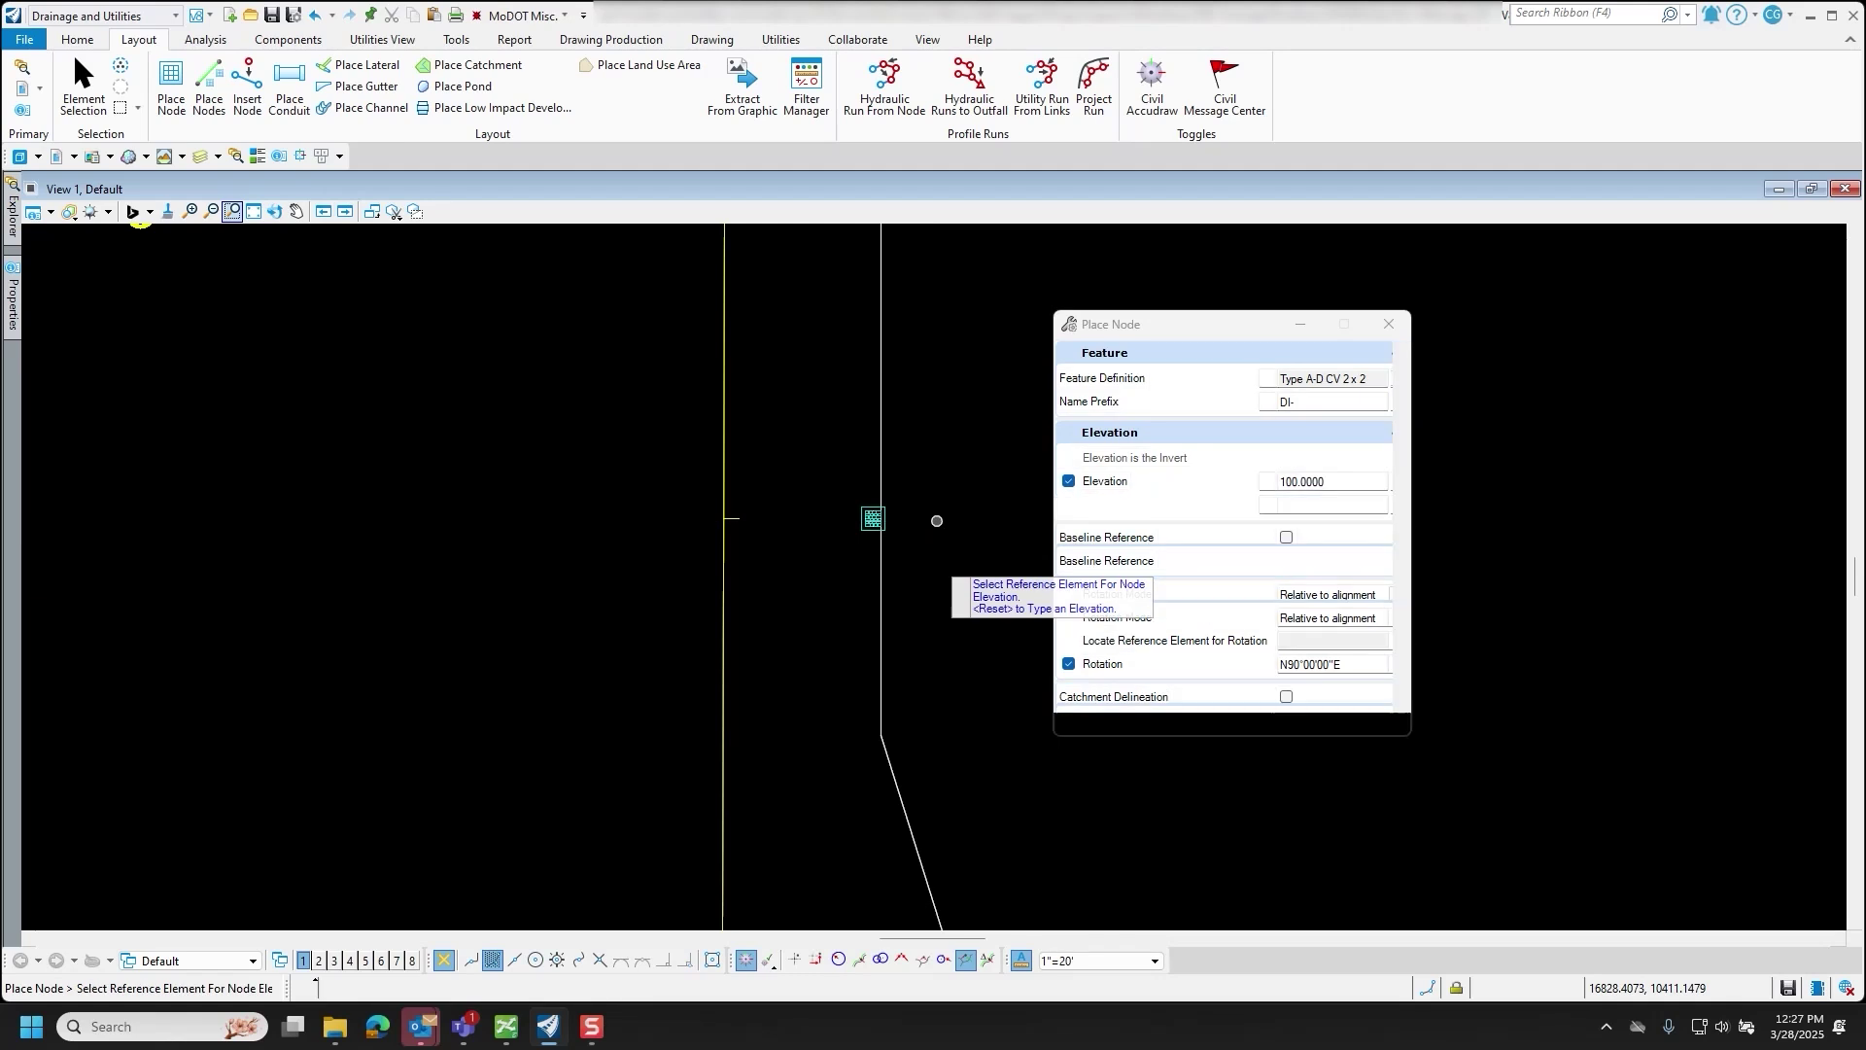
left_click(1387, 324)
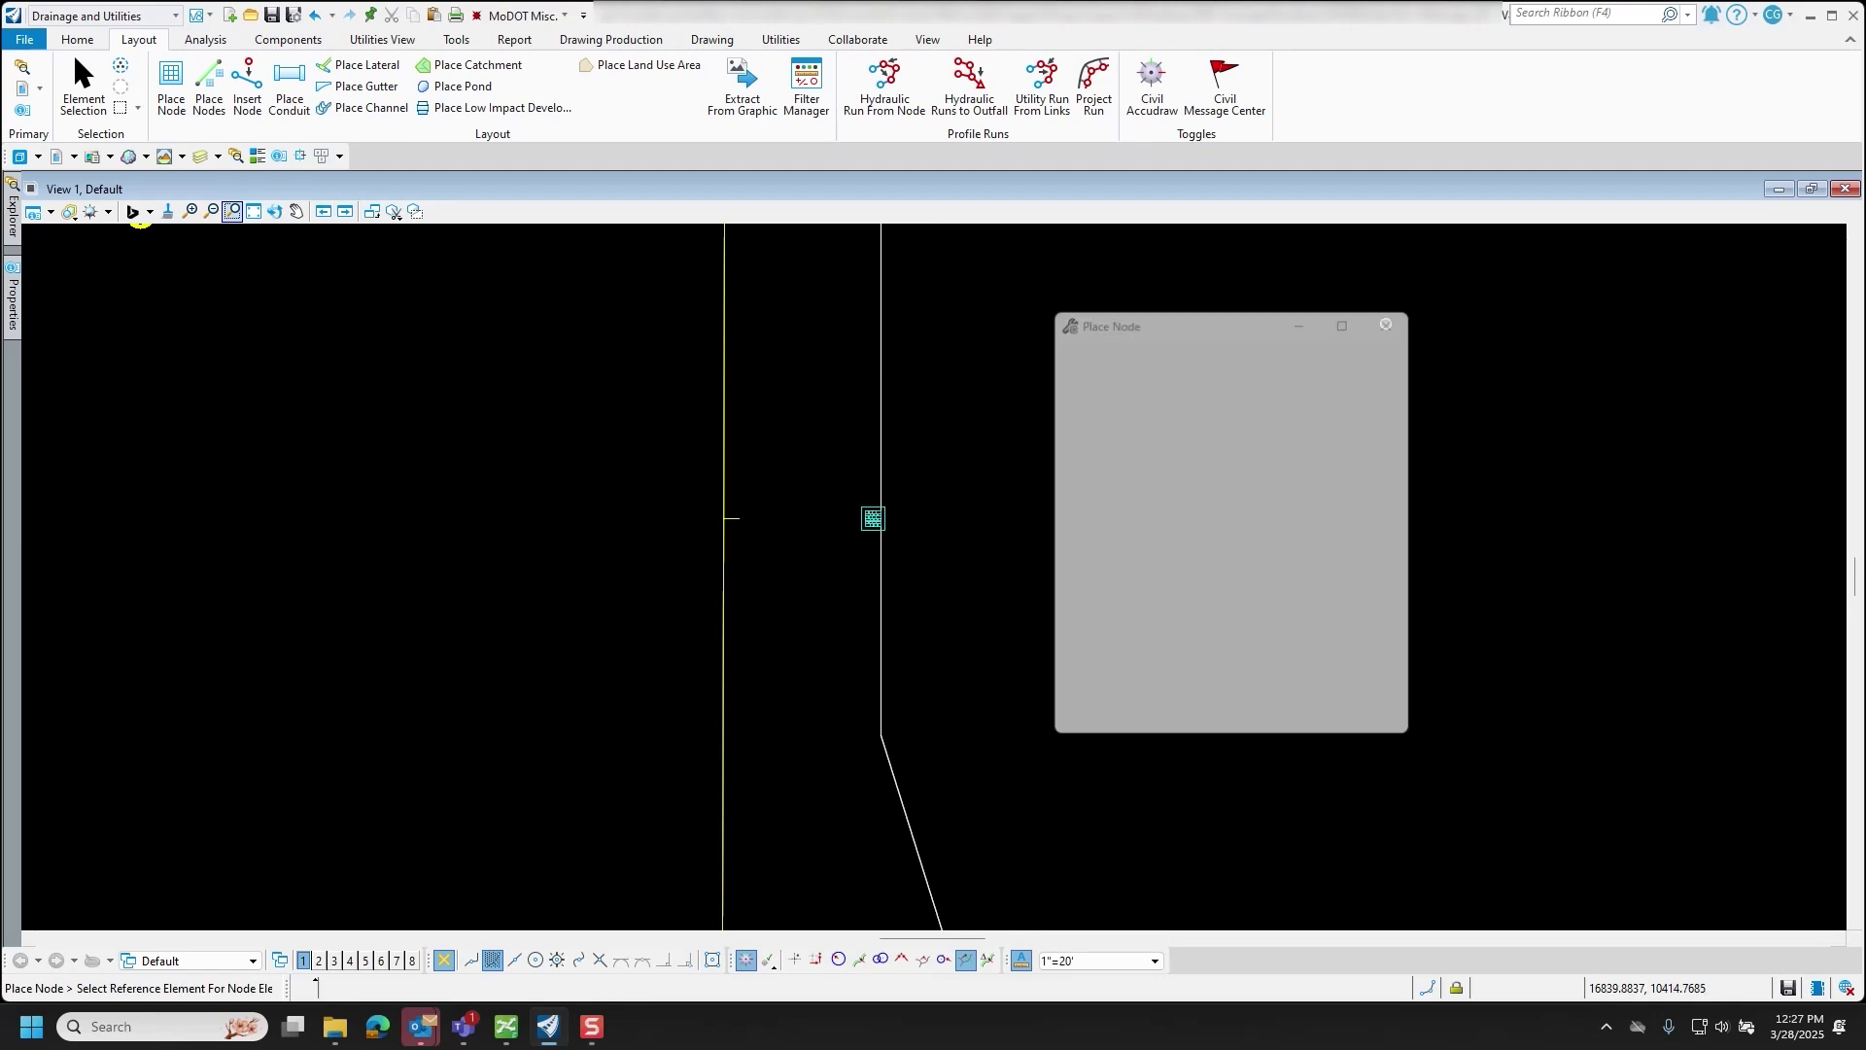
- Compare the station, offset and rotation references of the two placed catch basins, and save the file
scroll(1063, 535, "down", 6)
scroll(1058, 489, "up", 1)
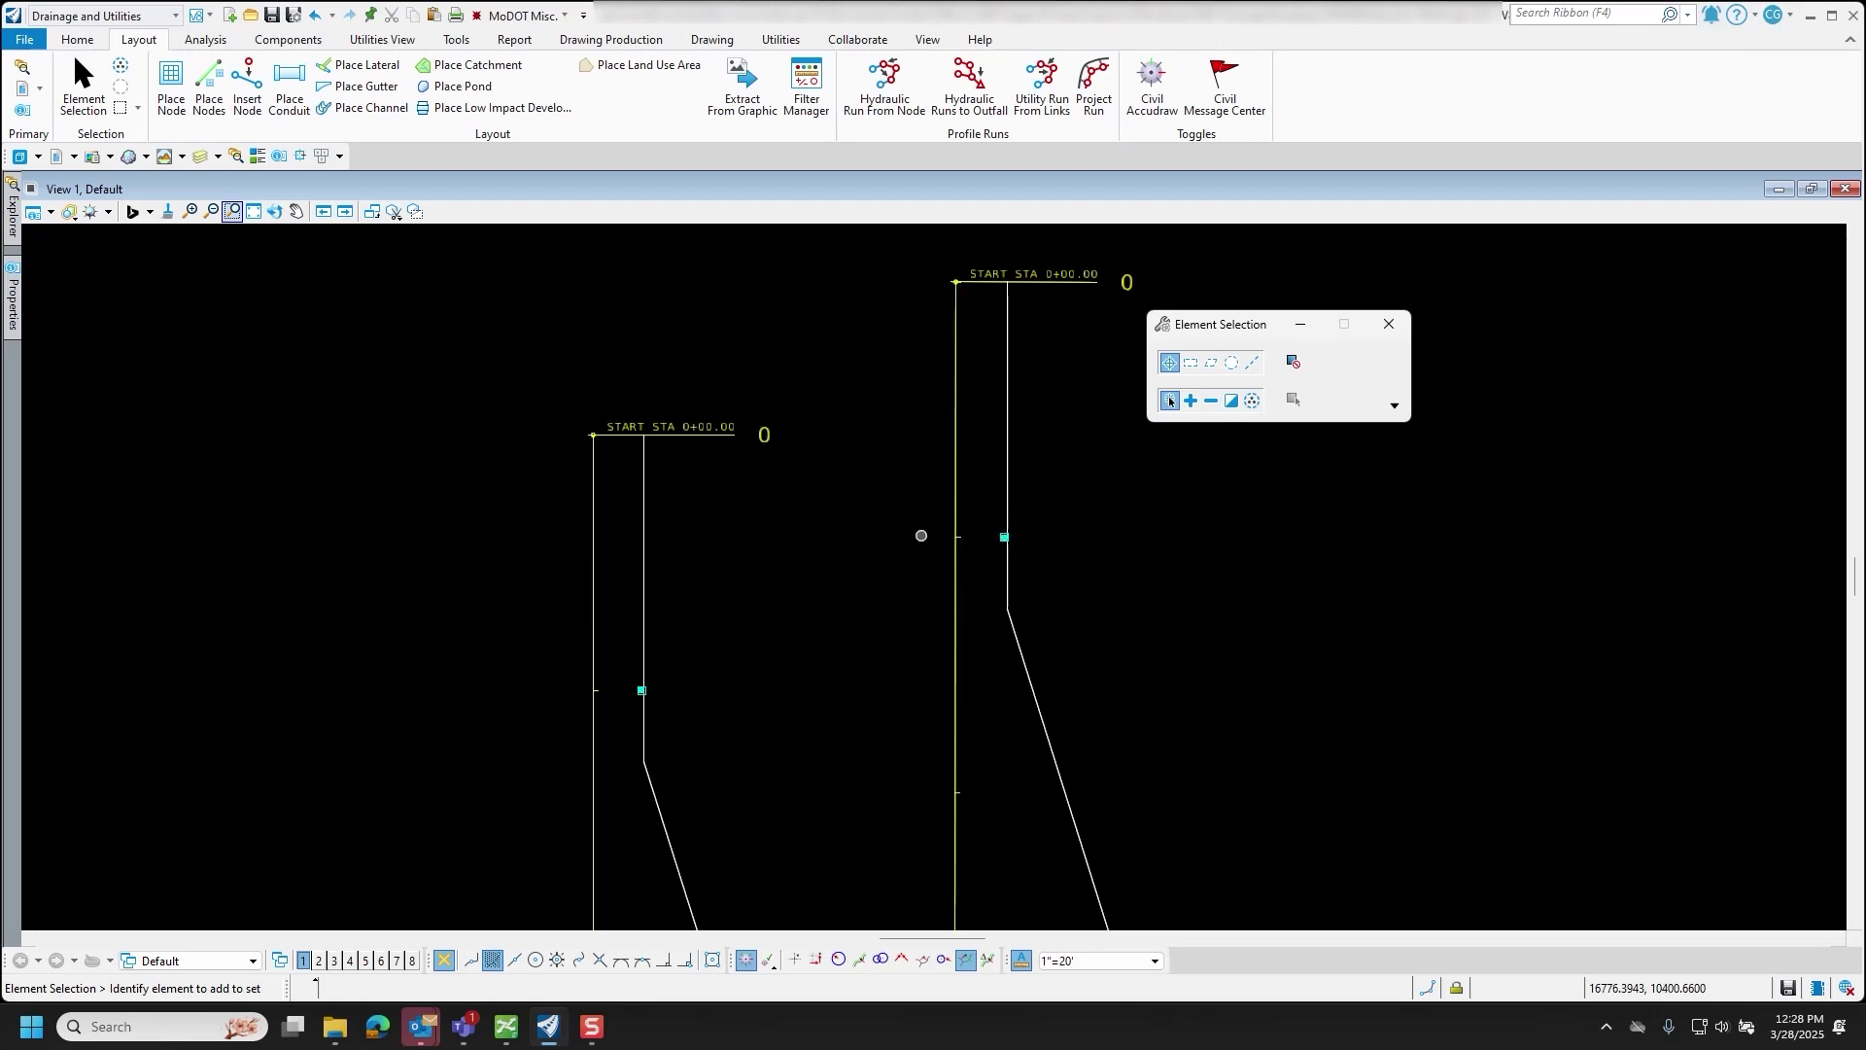
scroll(622, 704, "up", 2)
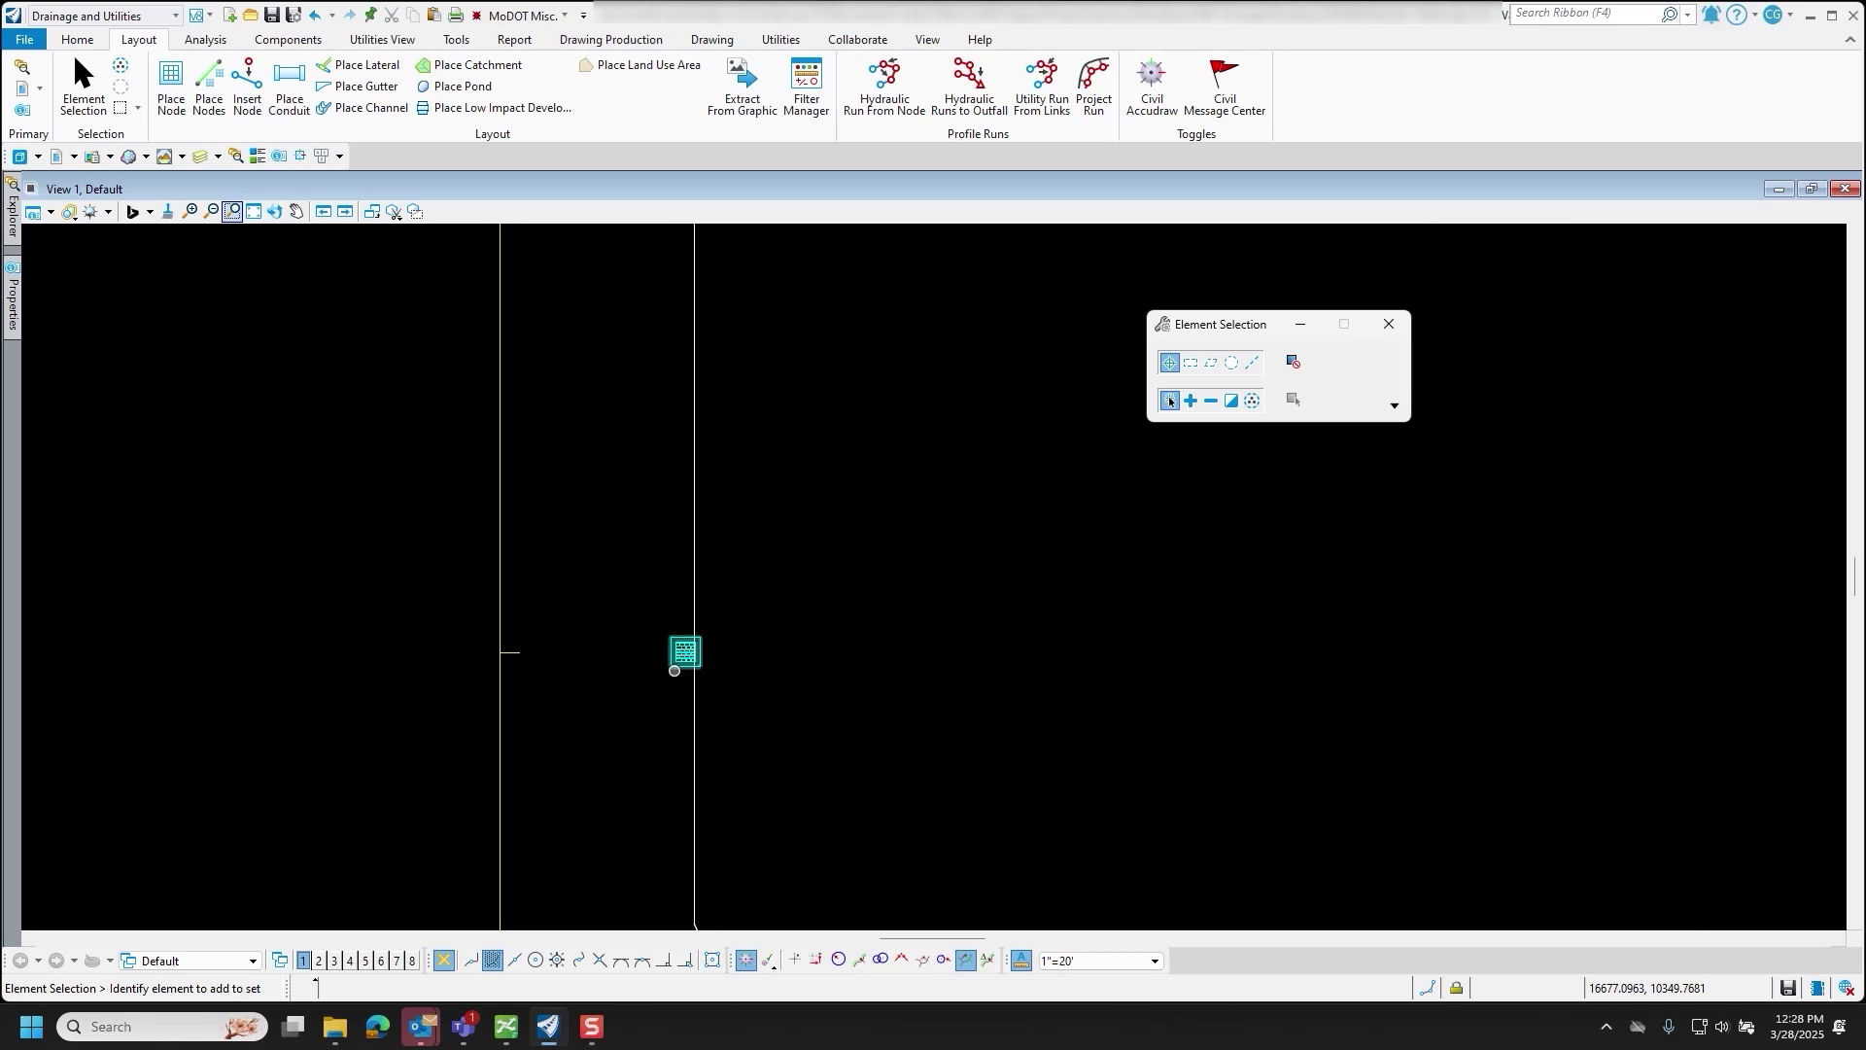
left_click(685, 652)
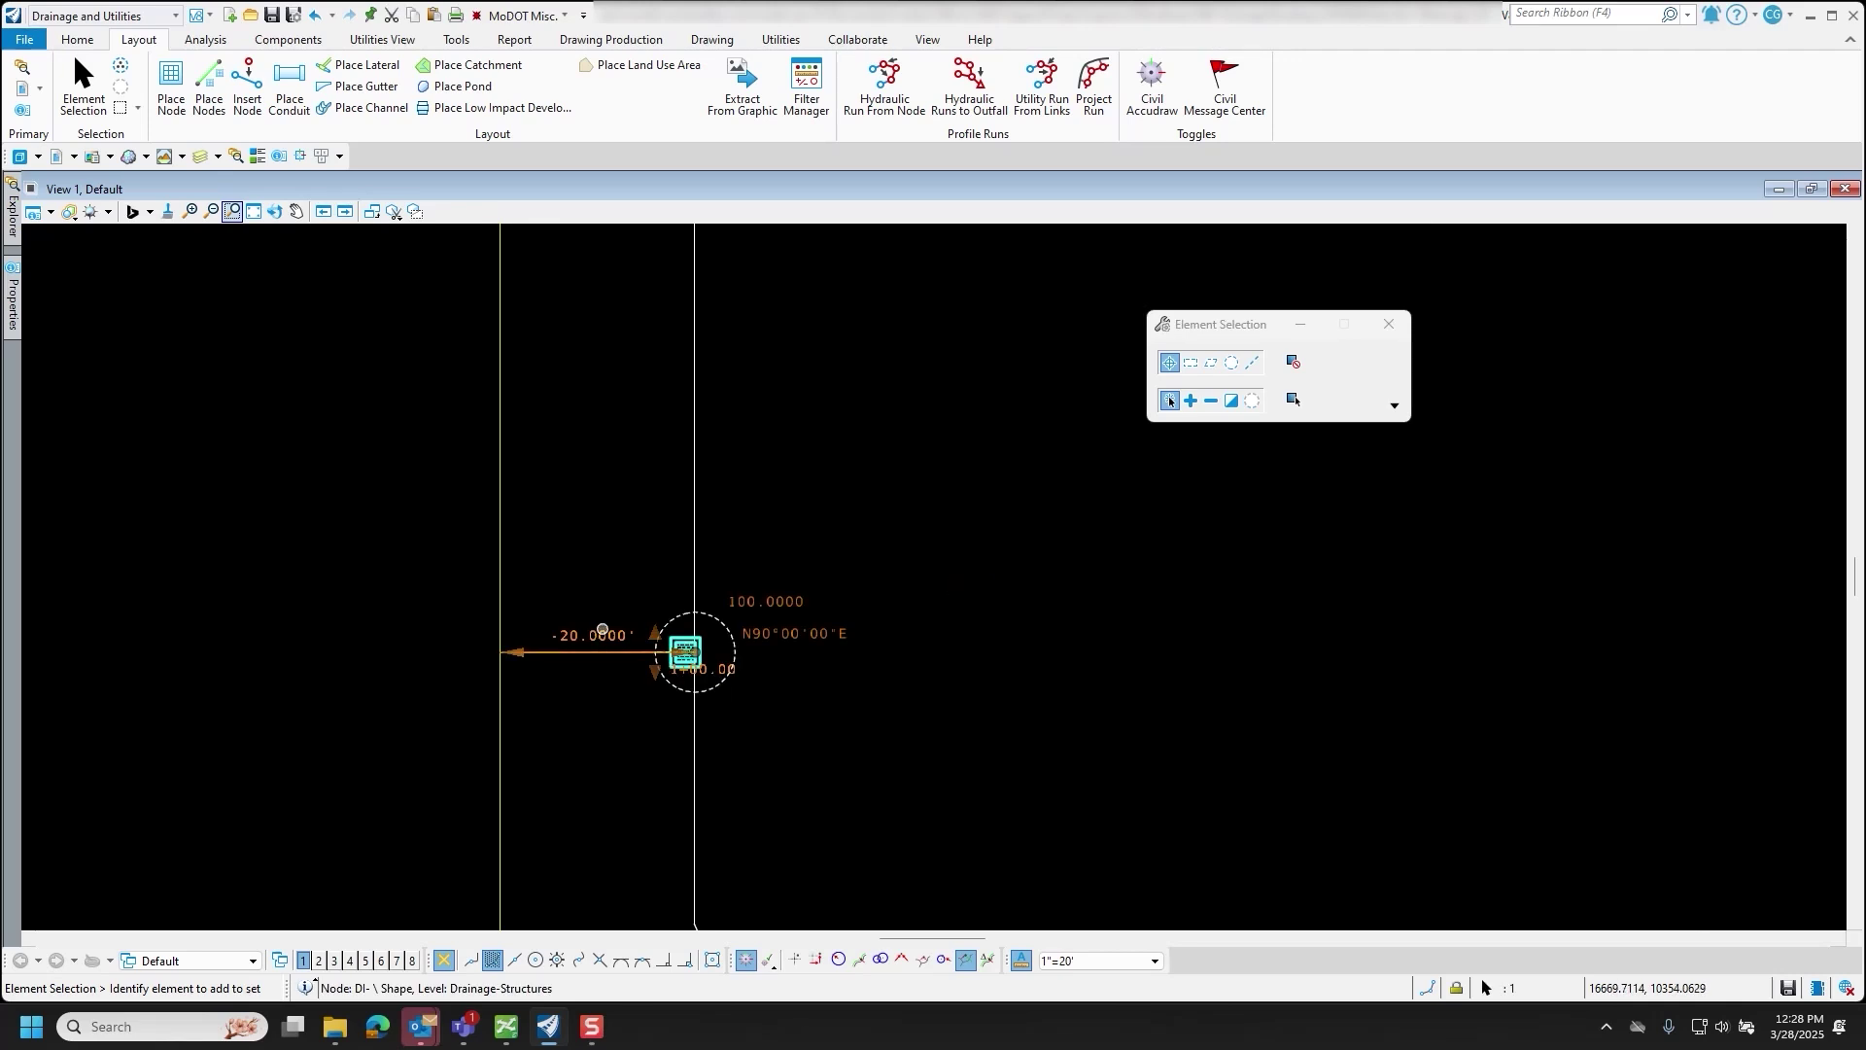
scroll(719, 675, "up", 3)
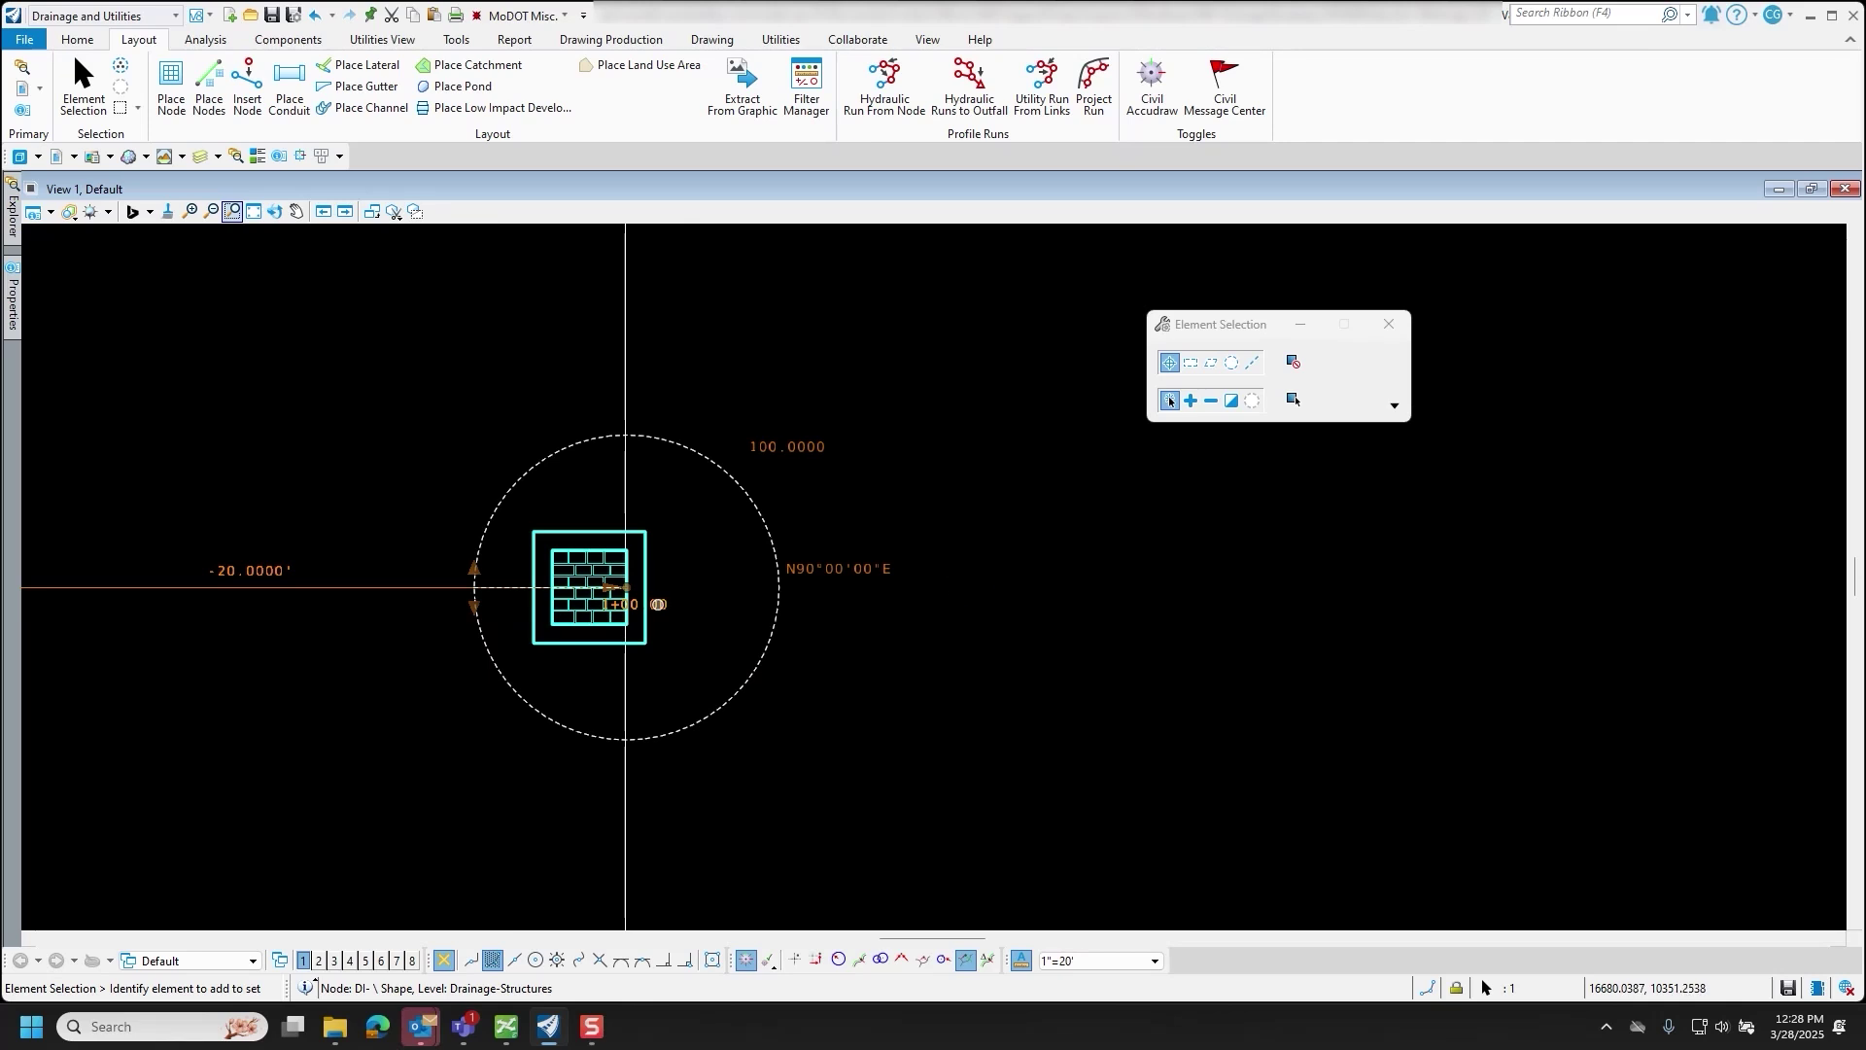
scroll(659, 605, "down", 5)
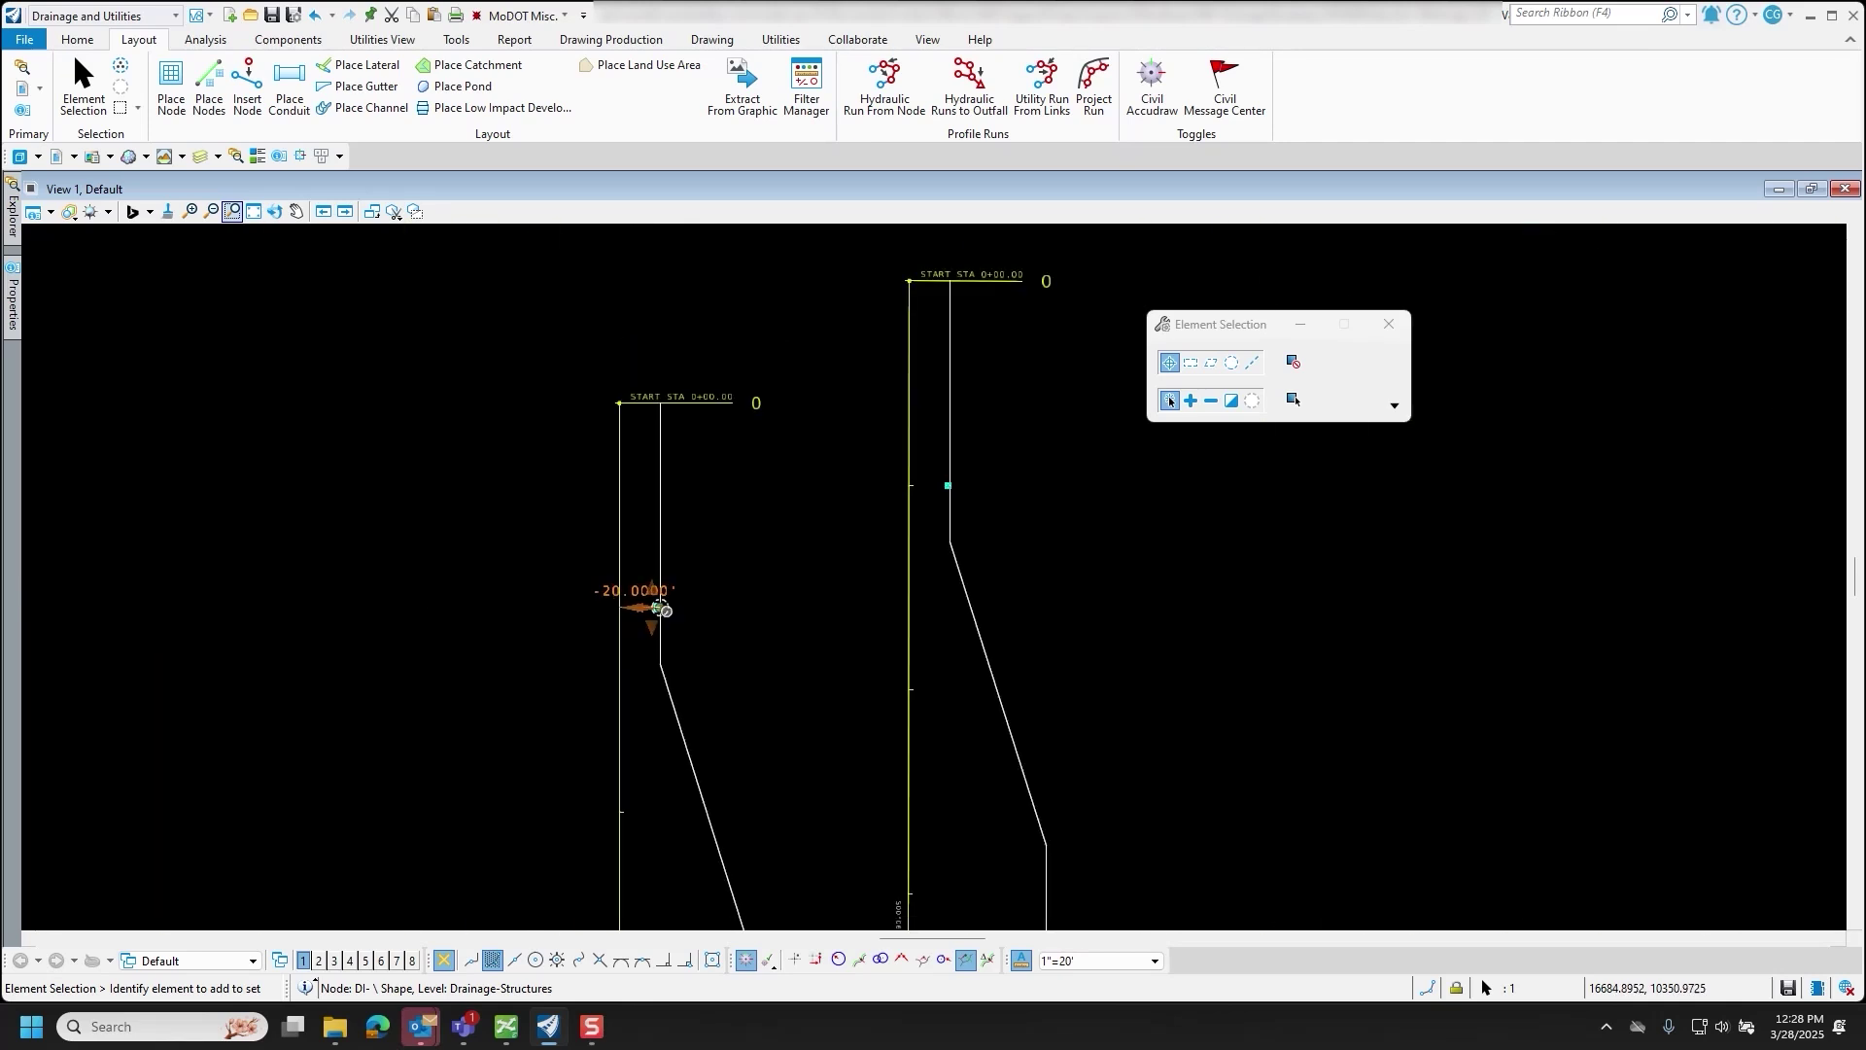
scroll(1016, 473, "up", 5)
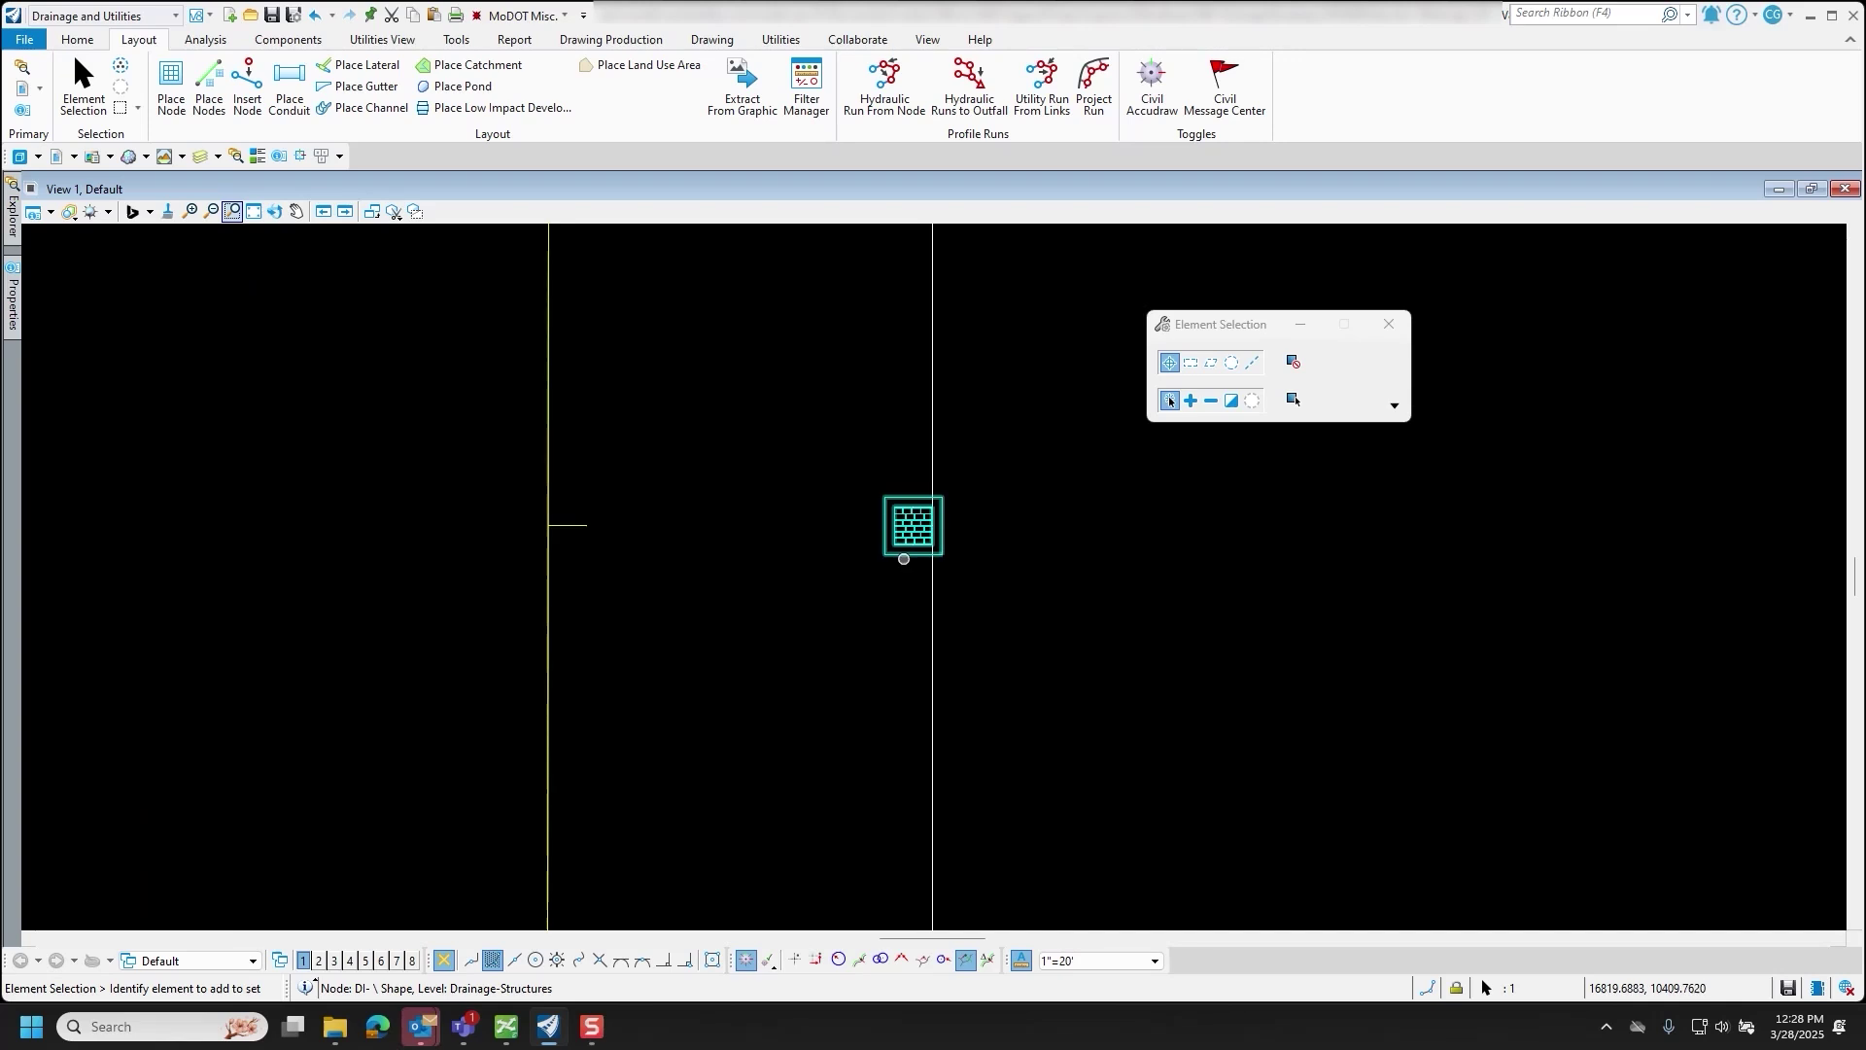
mouse_move(905, 559)
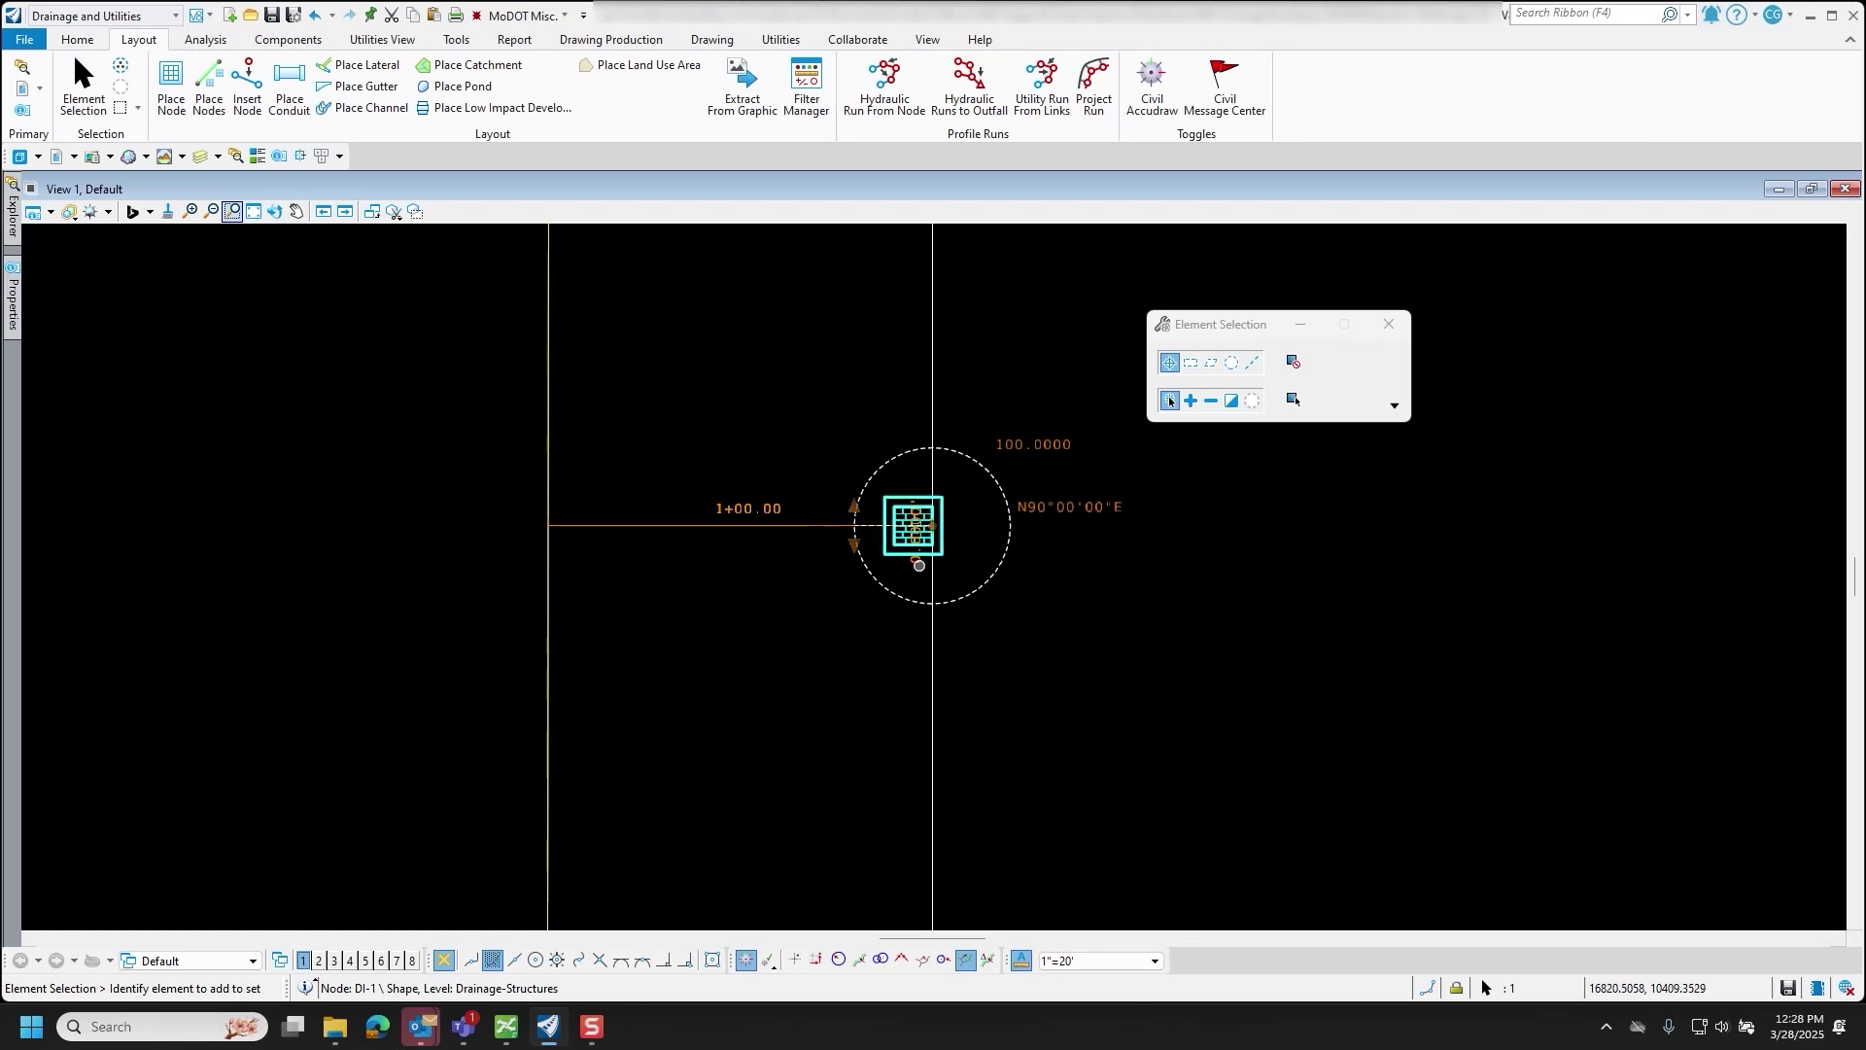
scroll(1184, 569, "down", 1)
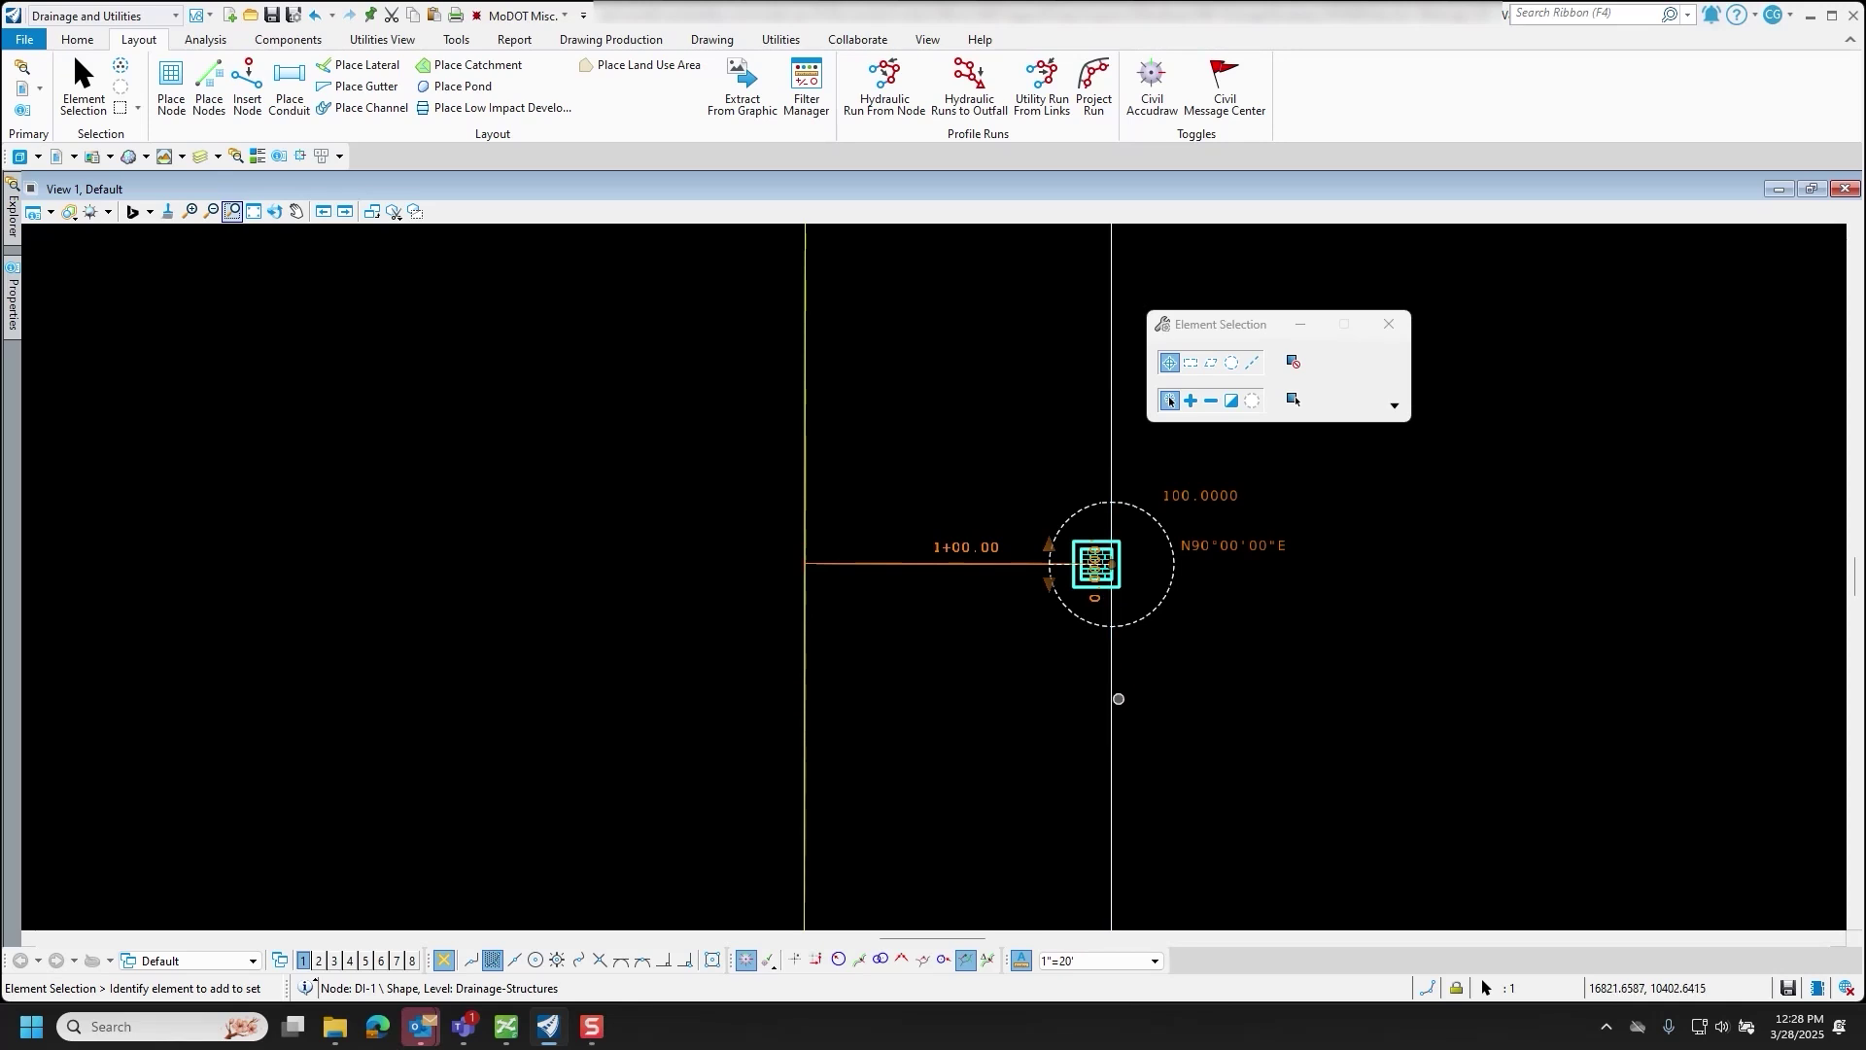
key("ctrl+s")
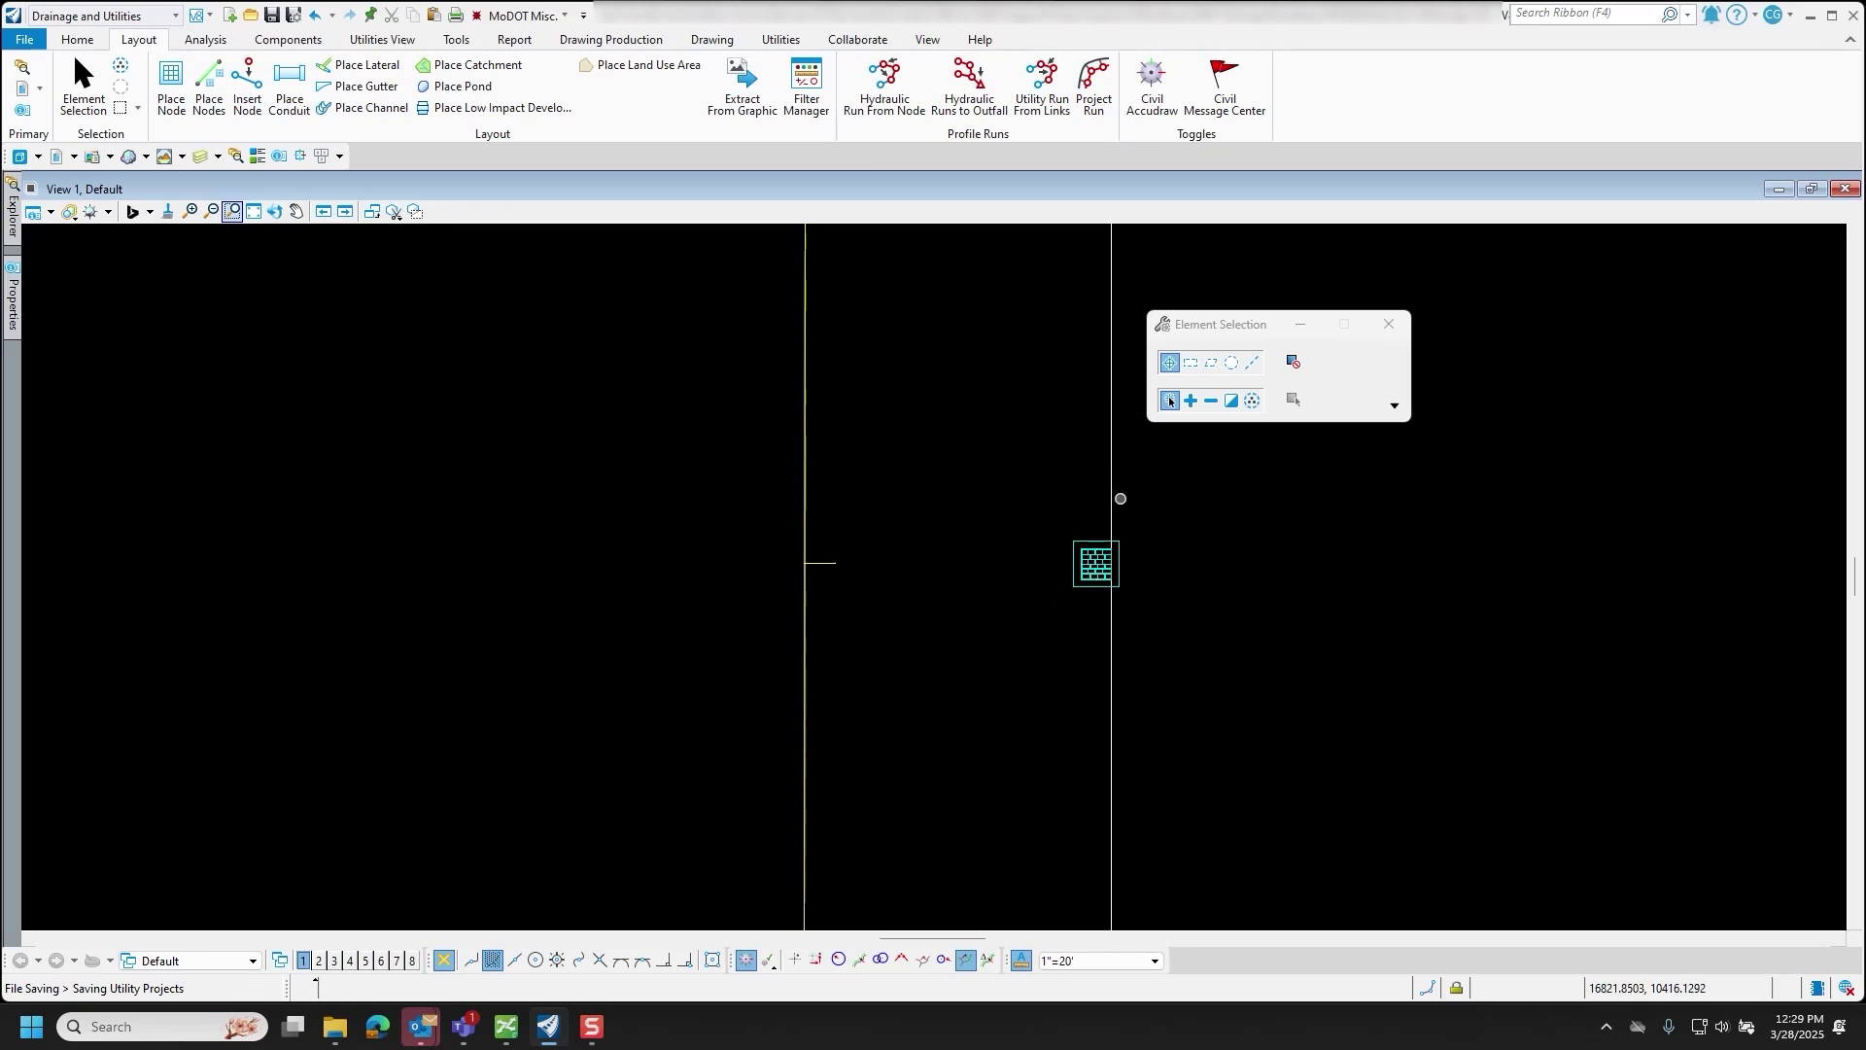
- Set the station of the catch basin offset -20 from its baseline to 175, and check its resulting position
scroll(1120, 499, "down", 5)
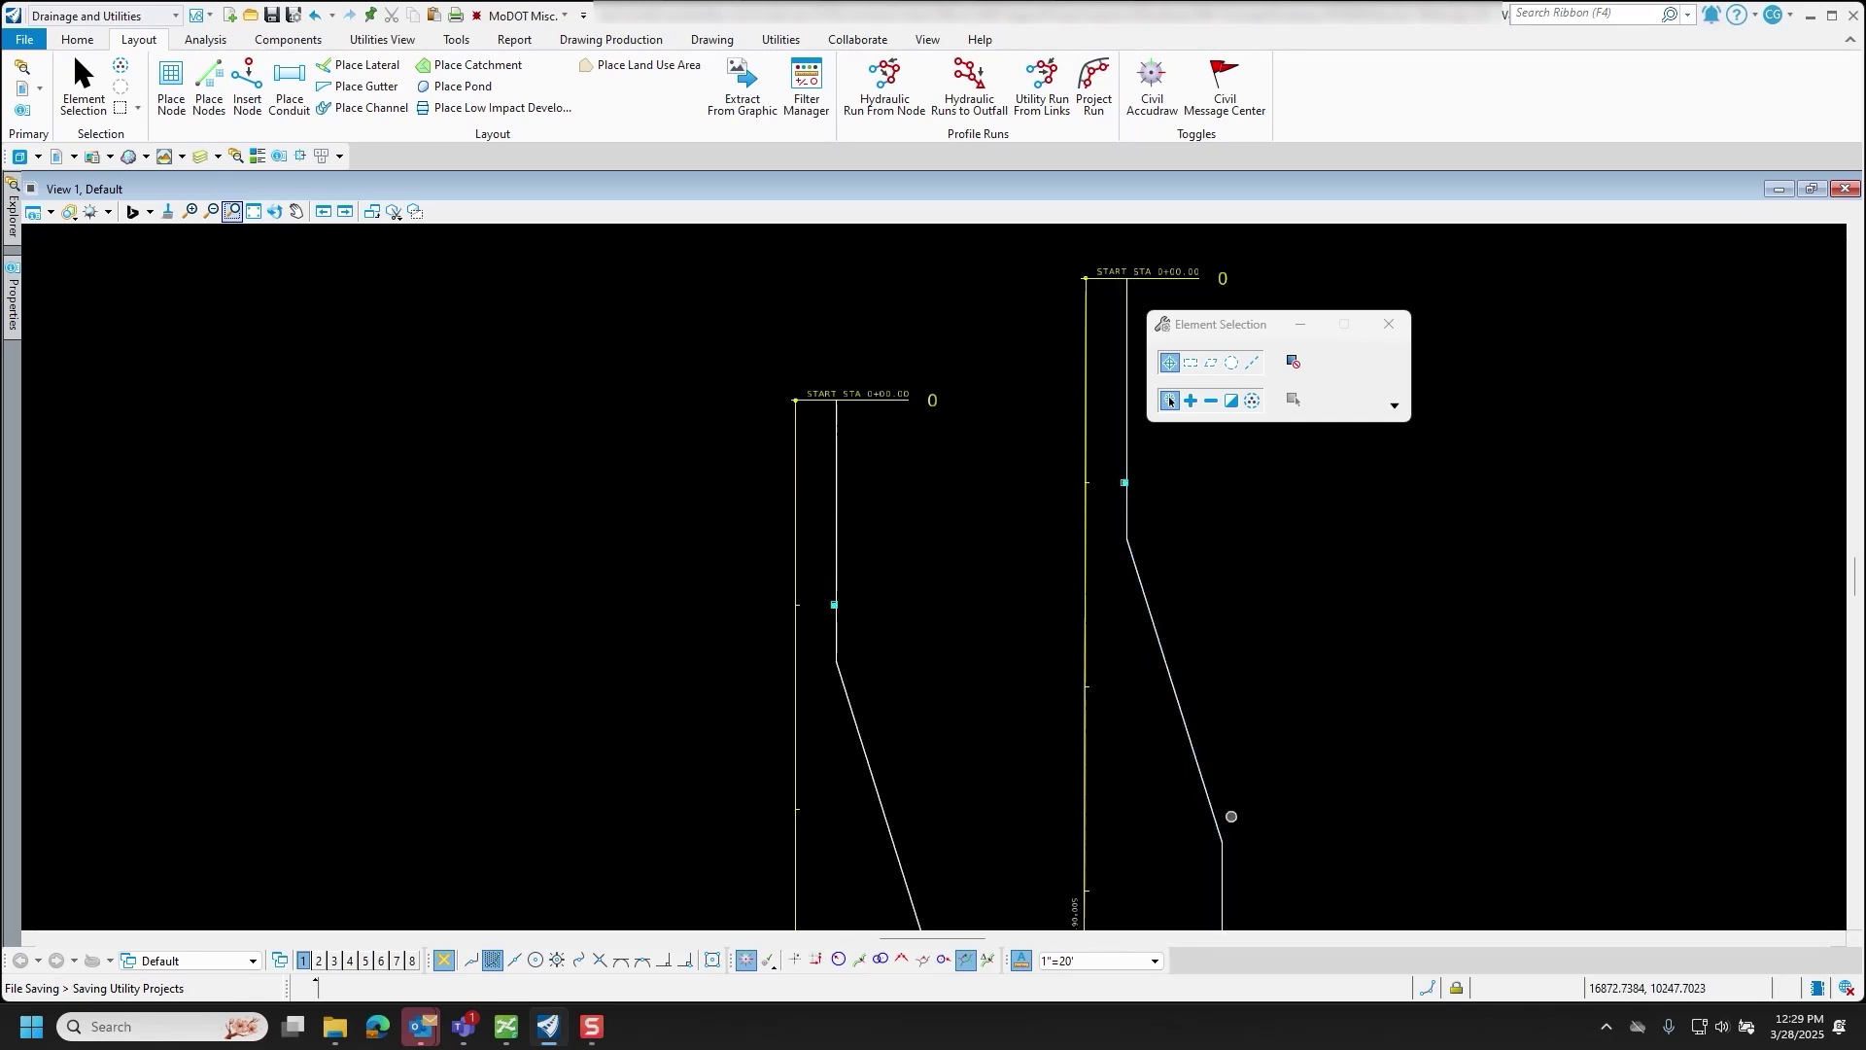
scroll(1118, 720, "up", 5)
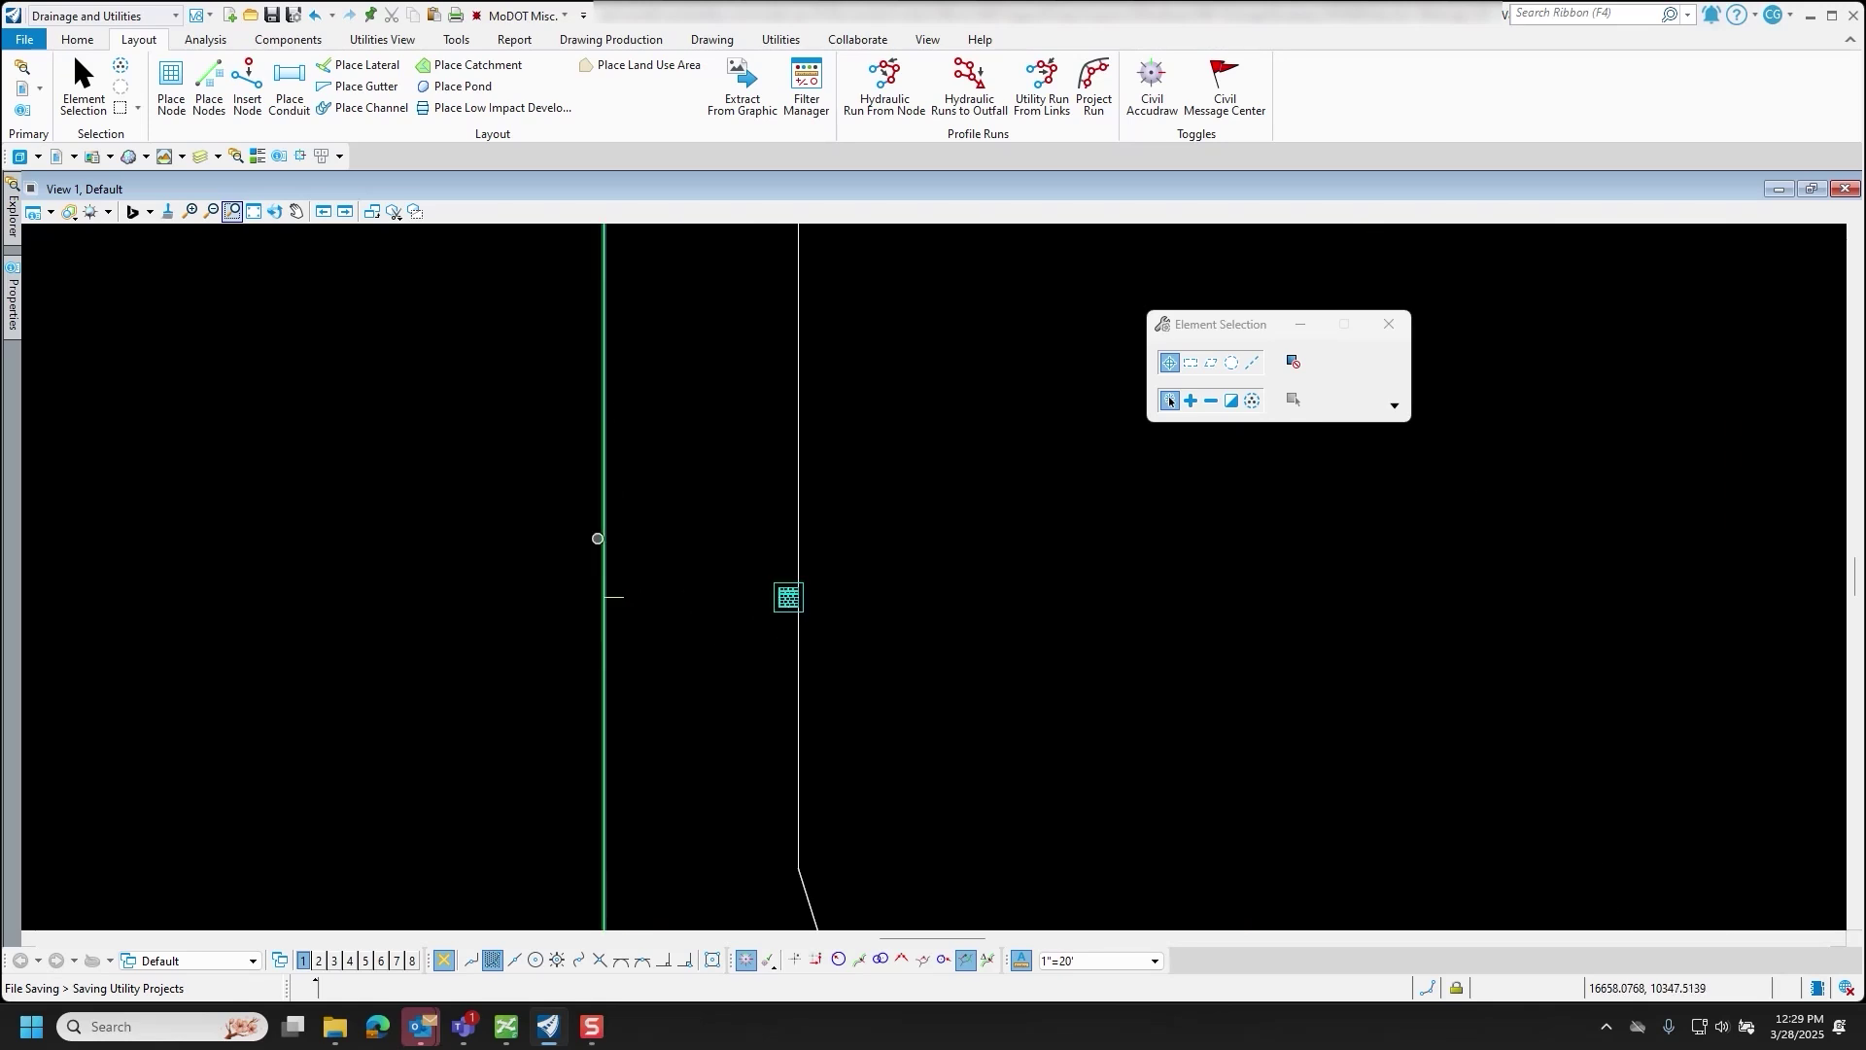
scroll(781, 623, "up", 3)
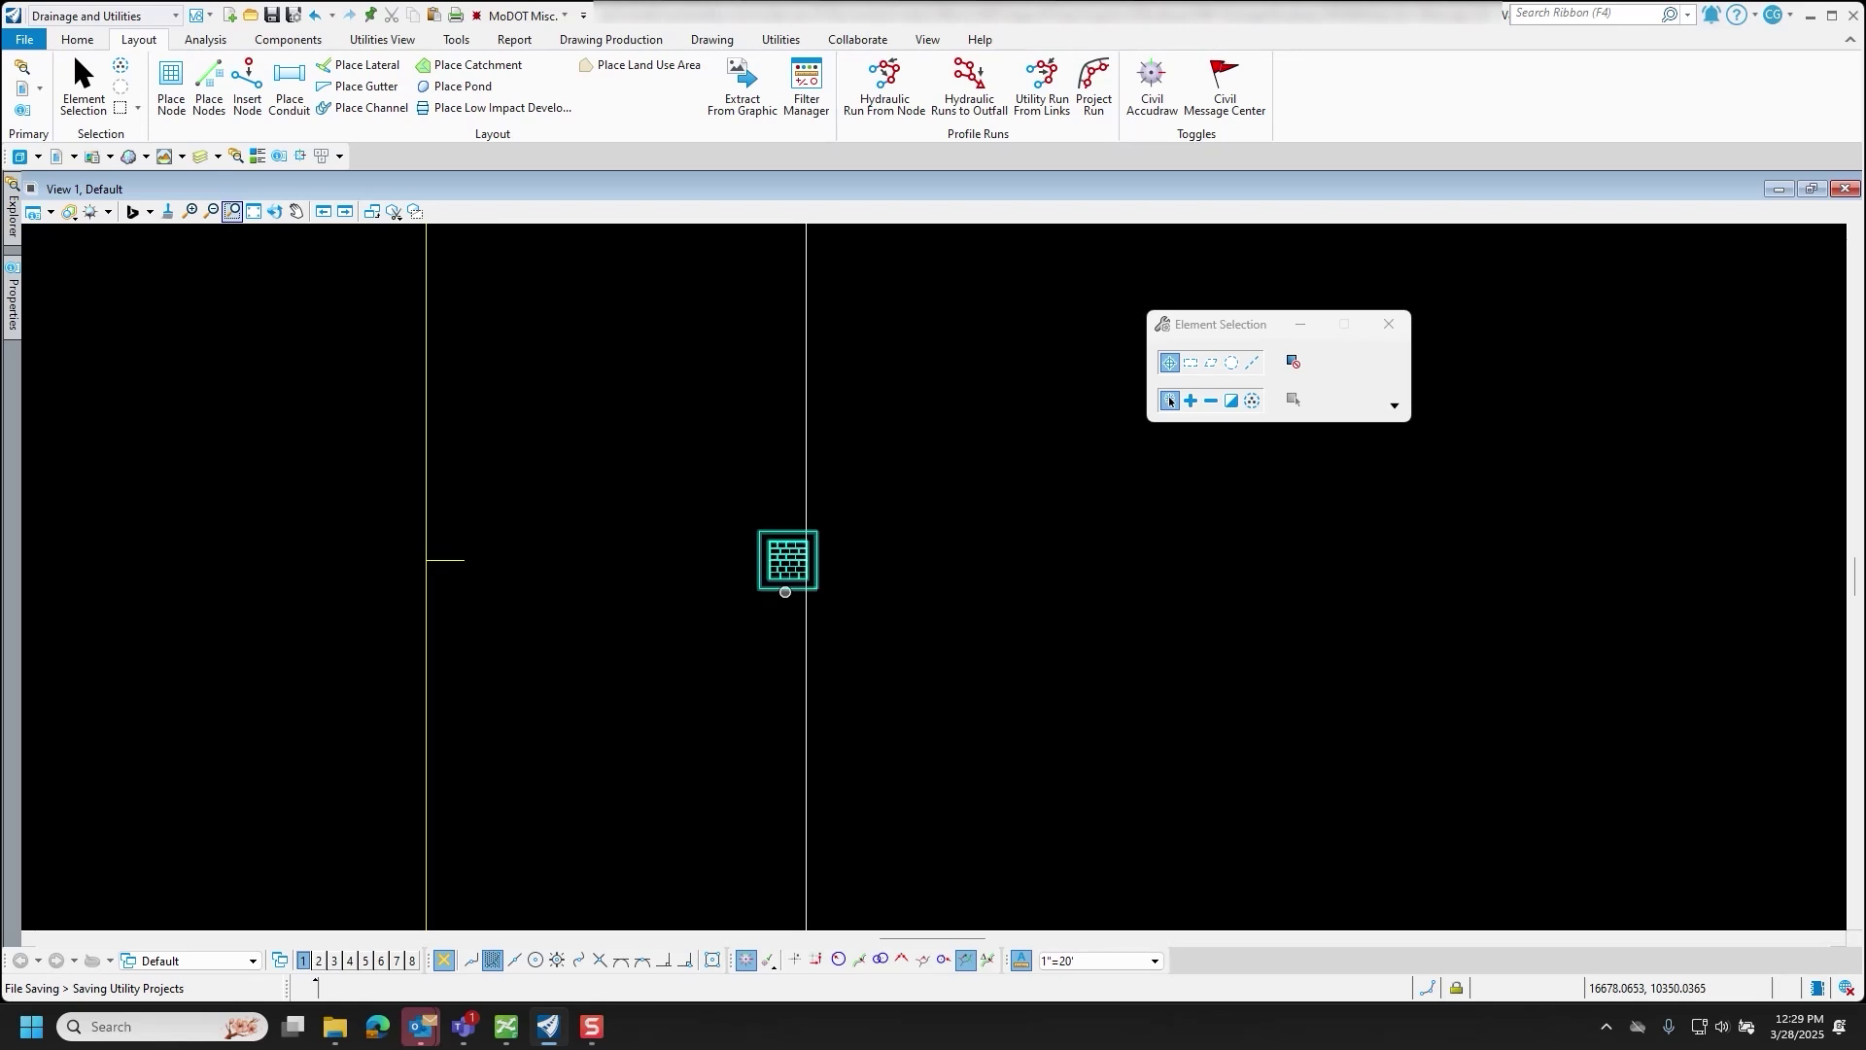
left_click(791, 585)
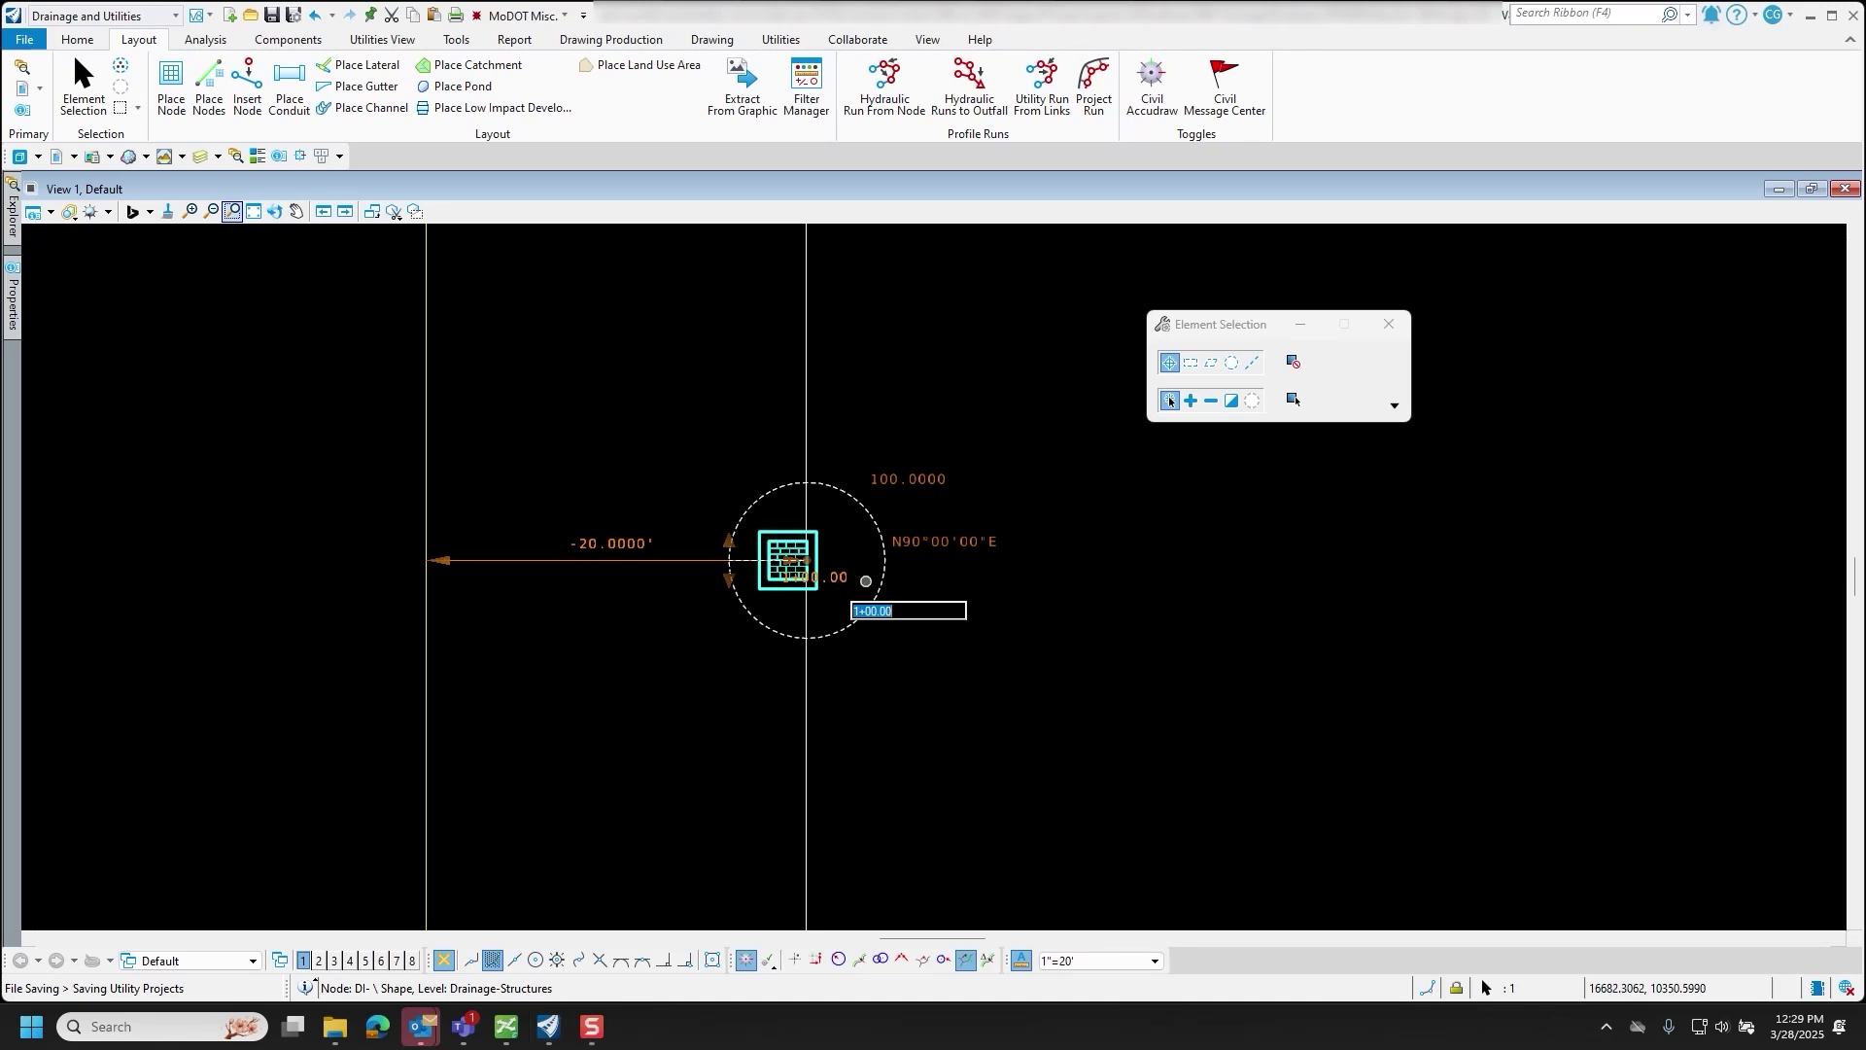
type("175")
key("Escape")
scroll(936, 568, "down", 3)
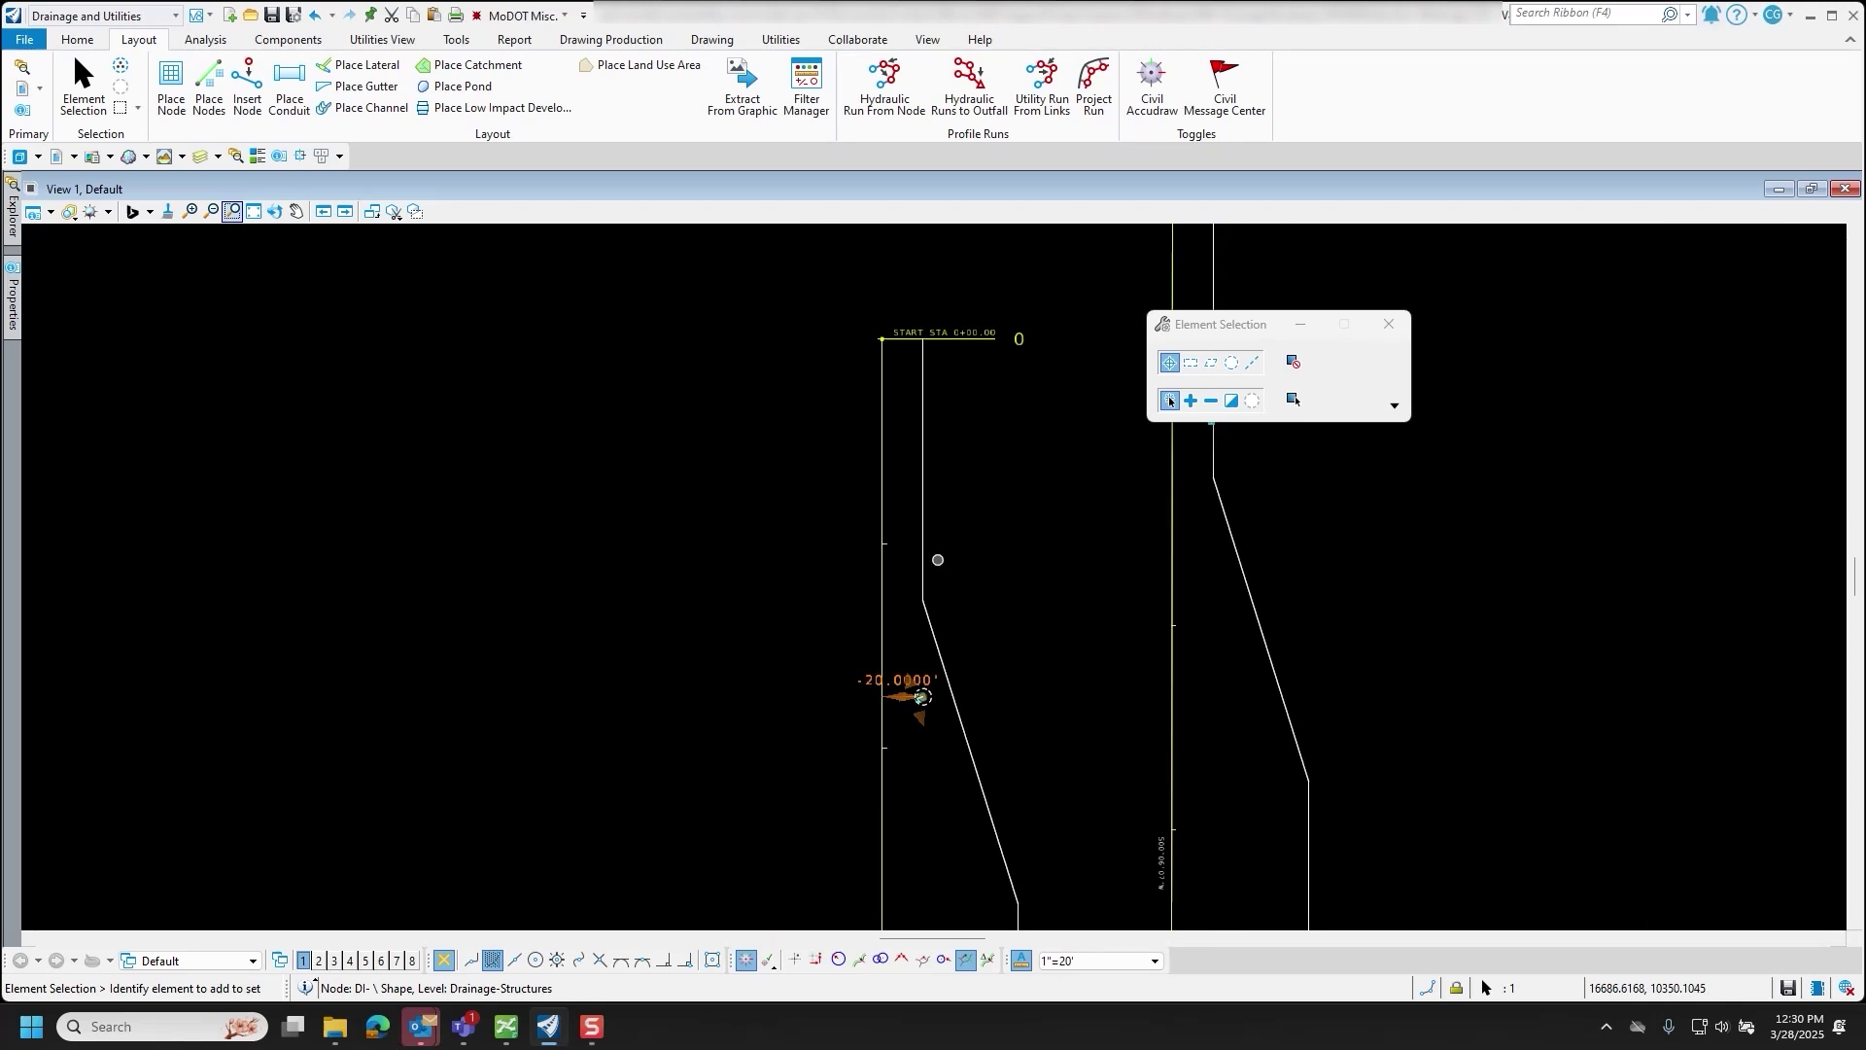
scroll(996, 709, "up", 2)
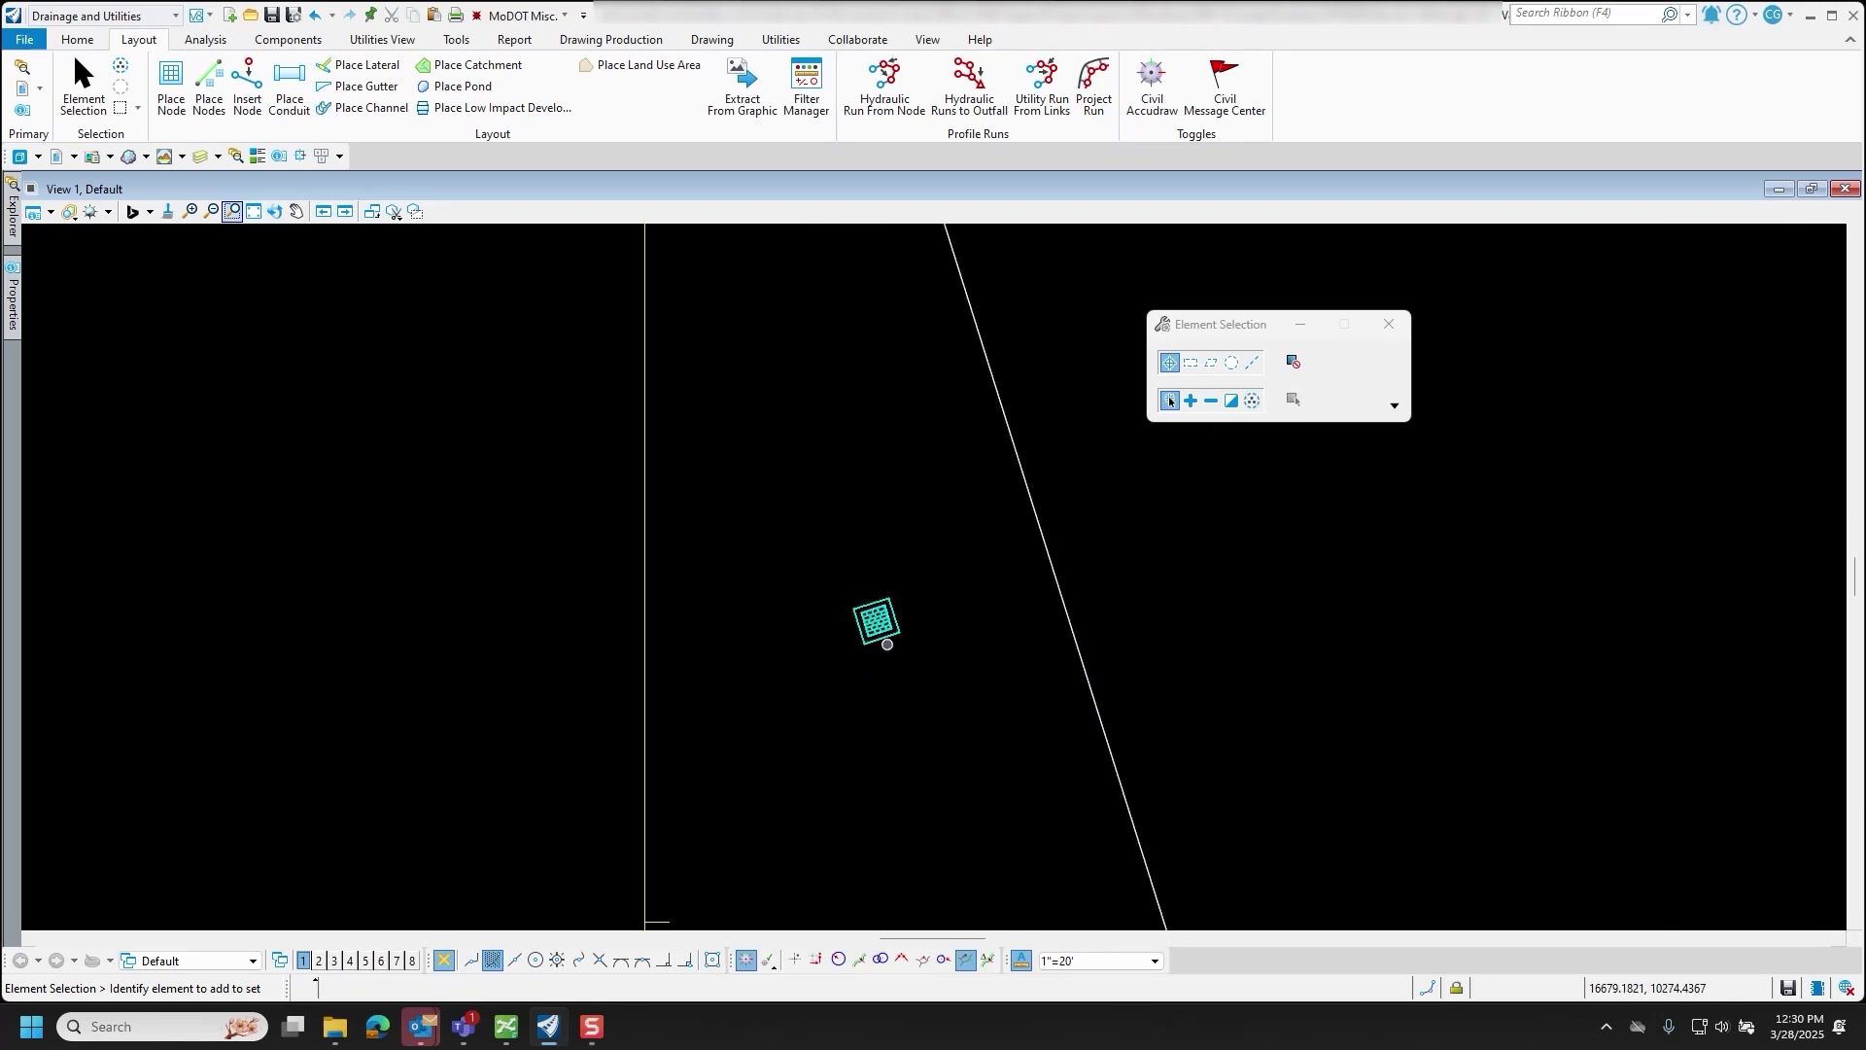
left_click(875, 616)
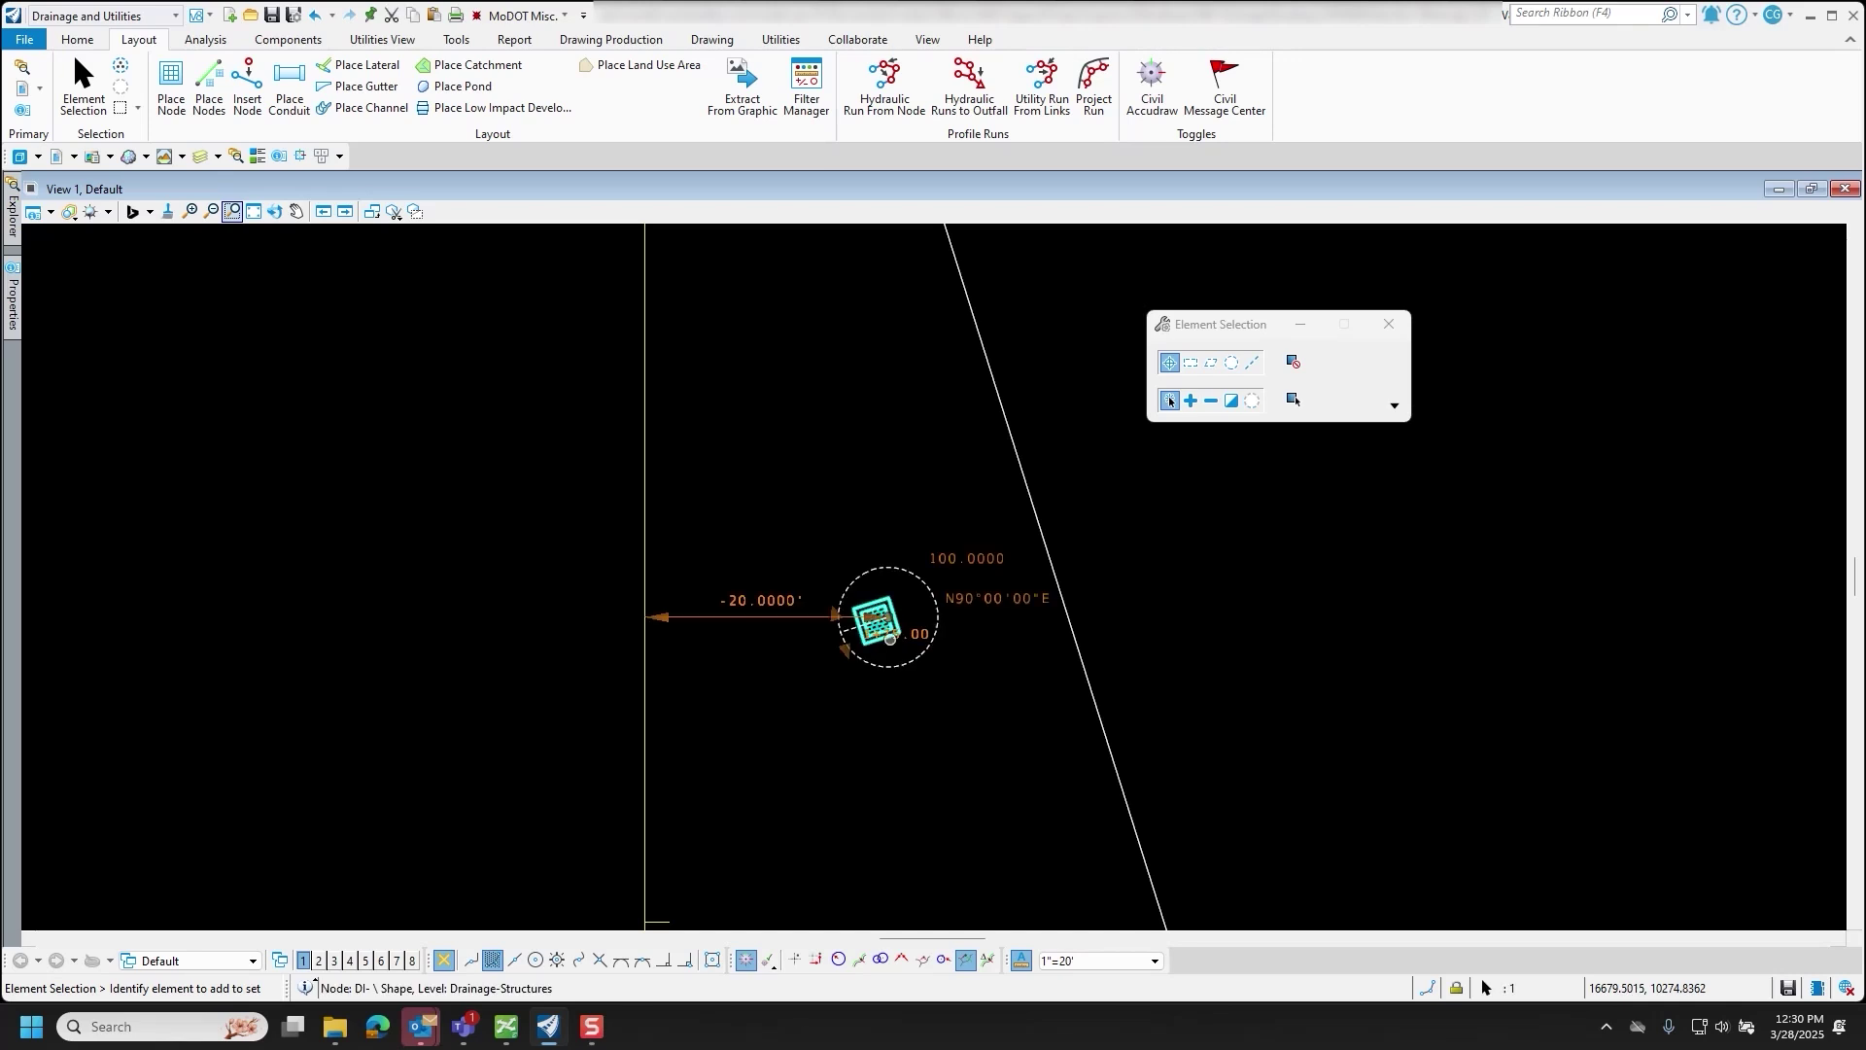
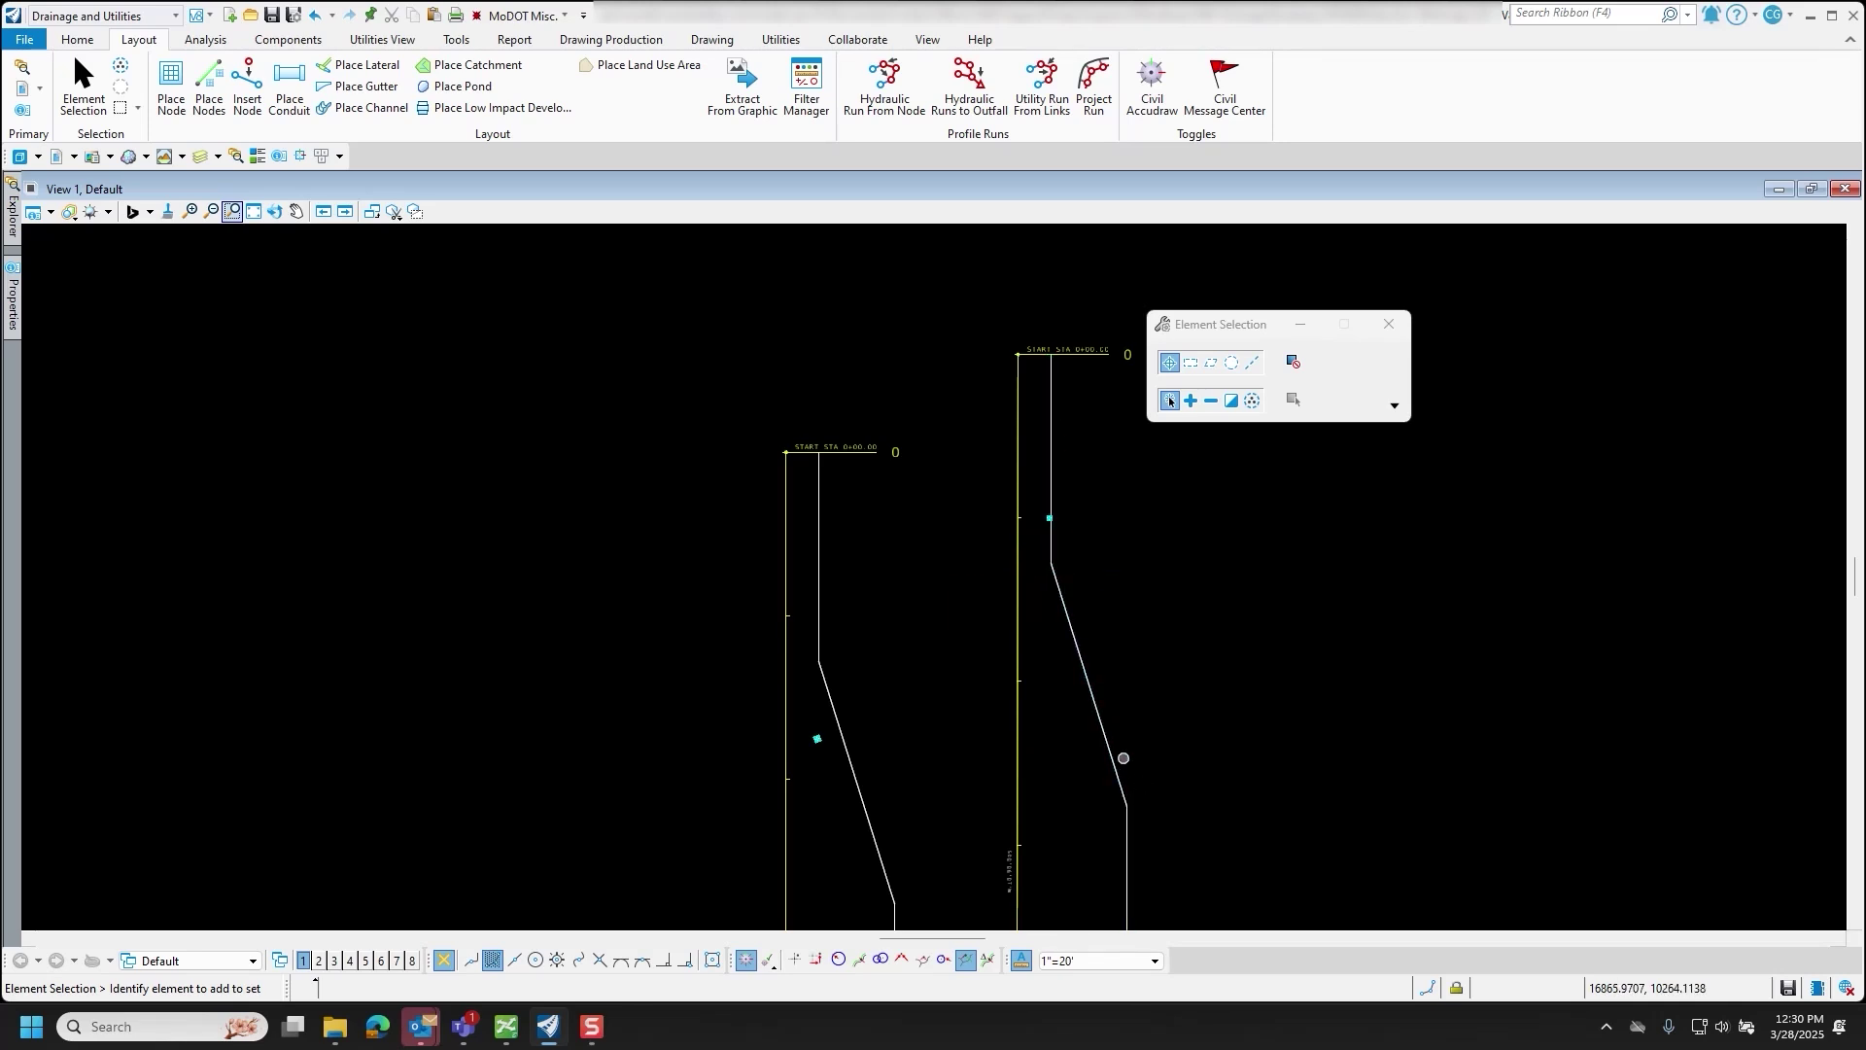
- Set the station of the catch basin placed on the white line beside Baseline Prop1 to 175
scroll(1054, 525, "up", 4)
left_click(1012, 422)
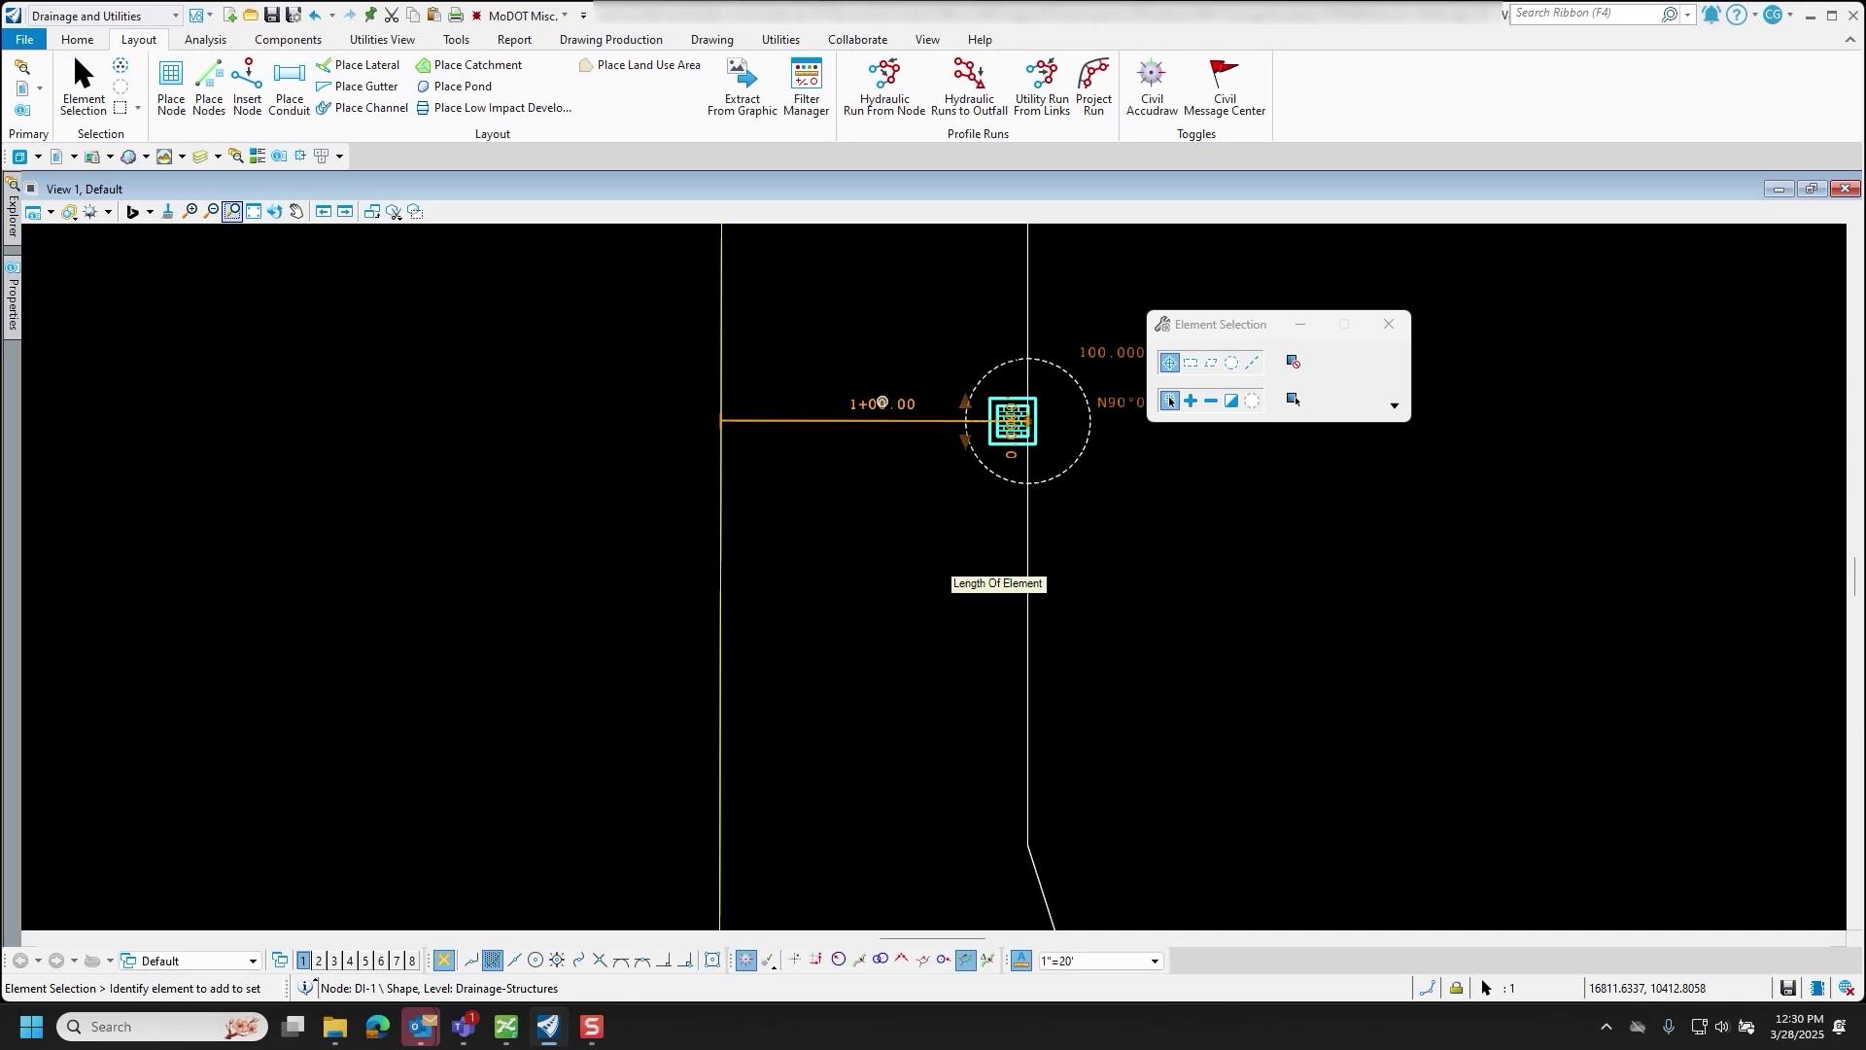
left_click(893, 399)
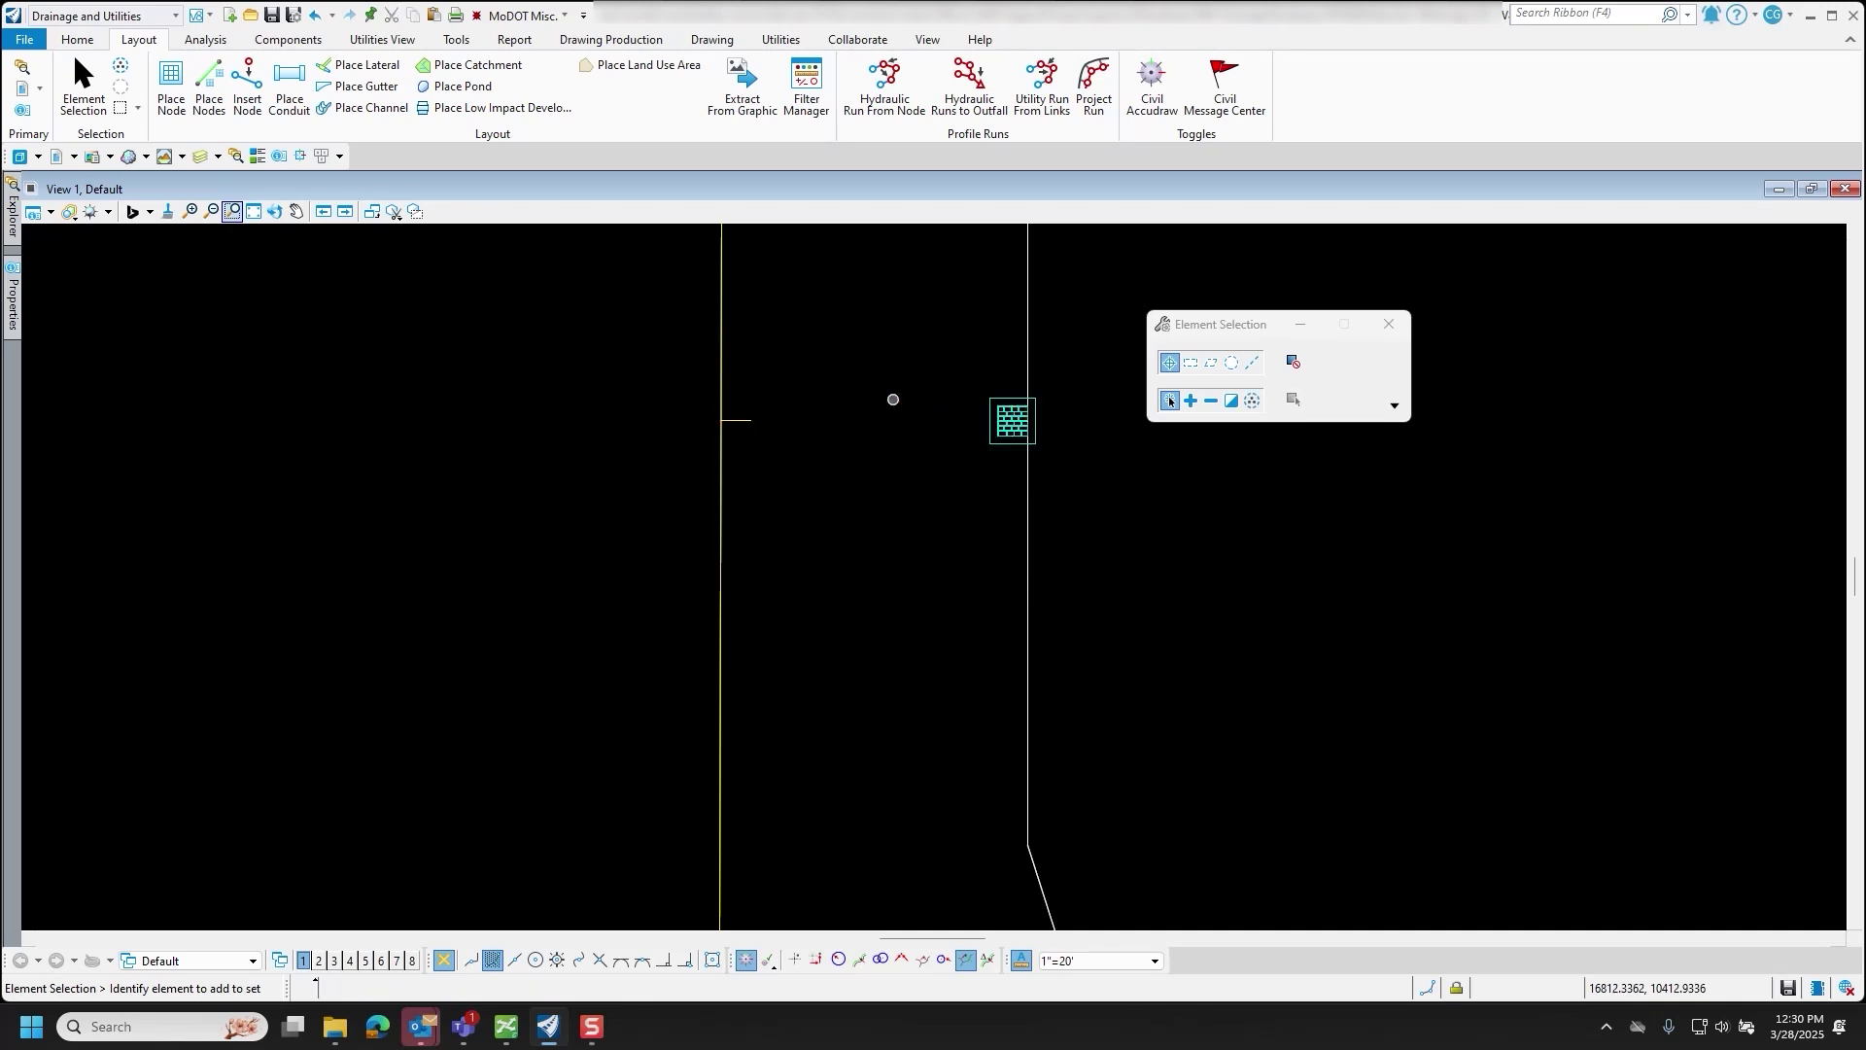
left_click(1012, 422)
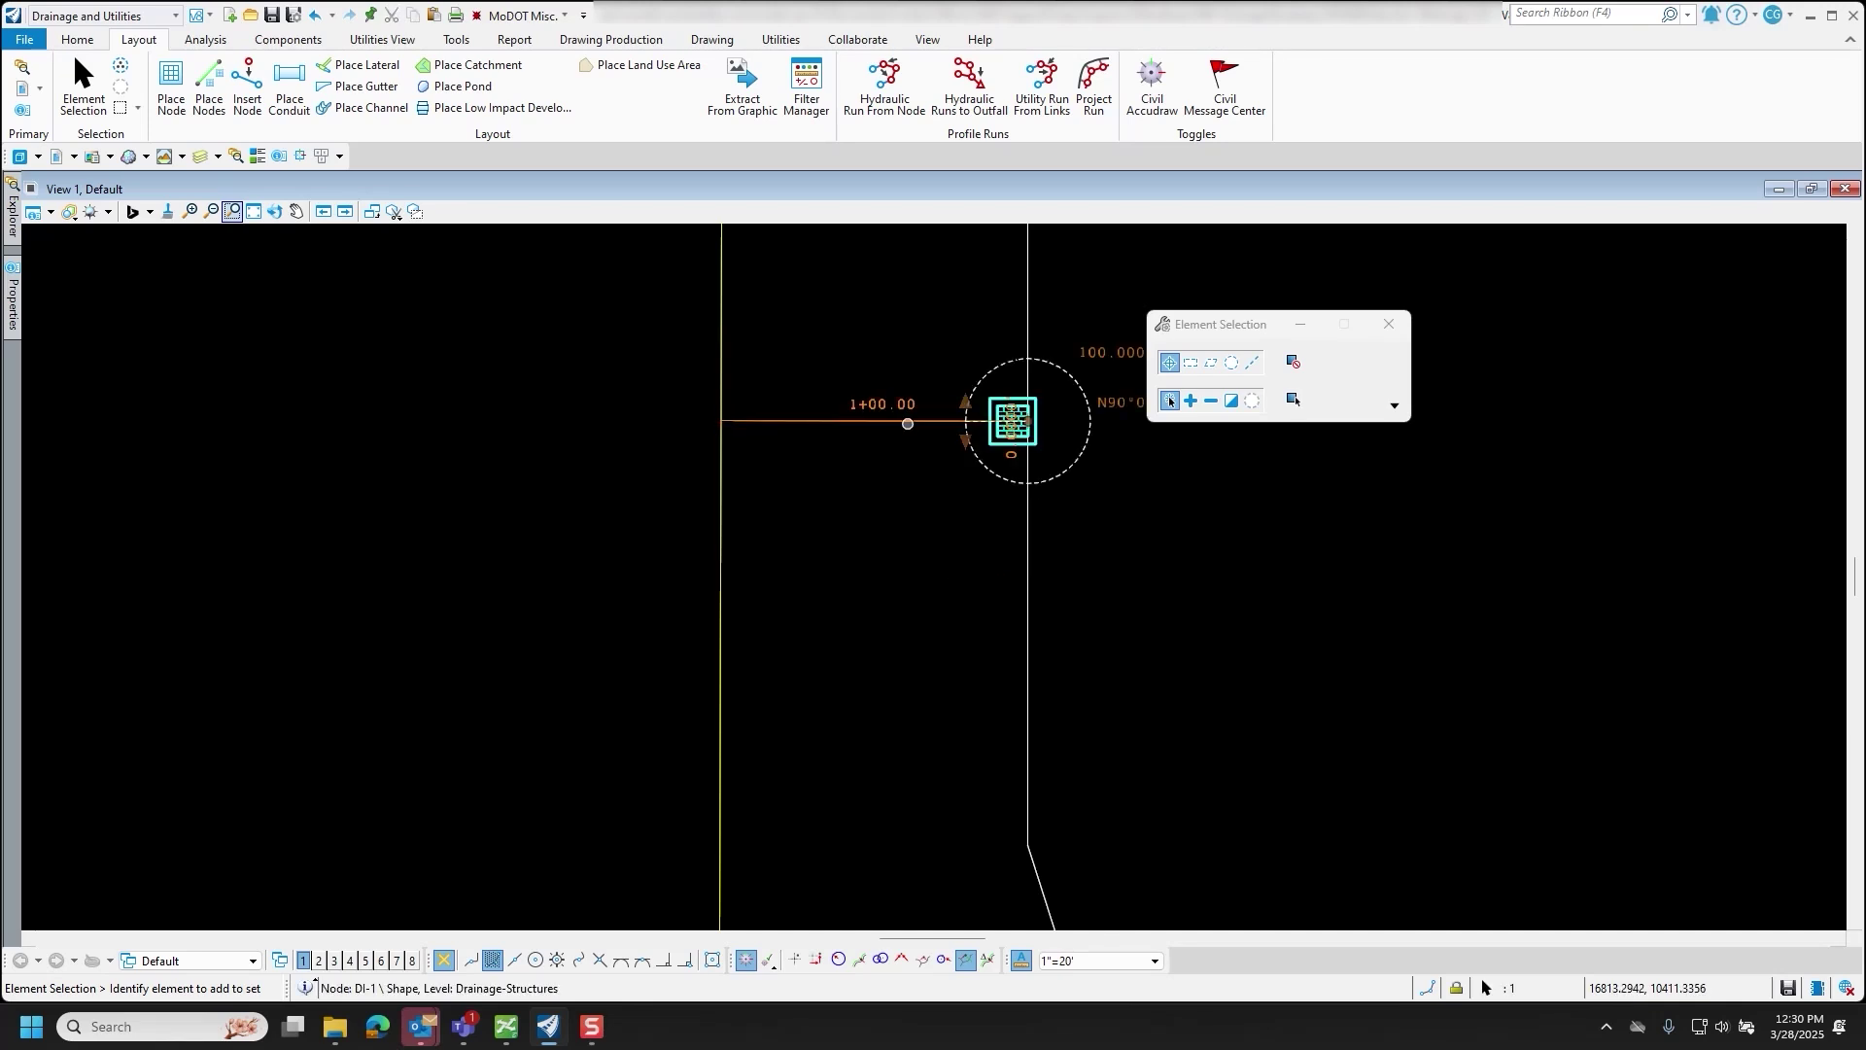
left_click(900, 402)
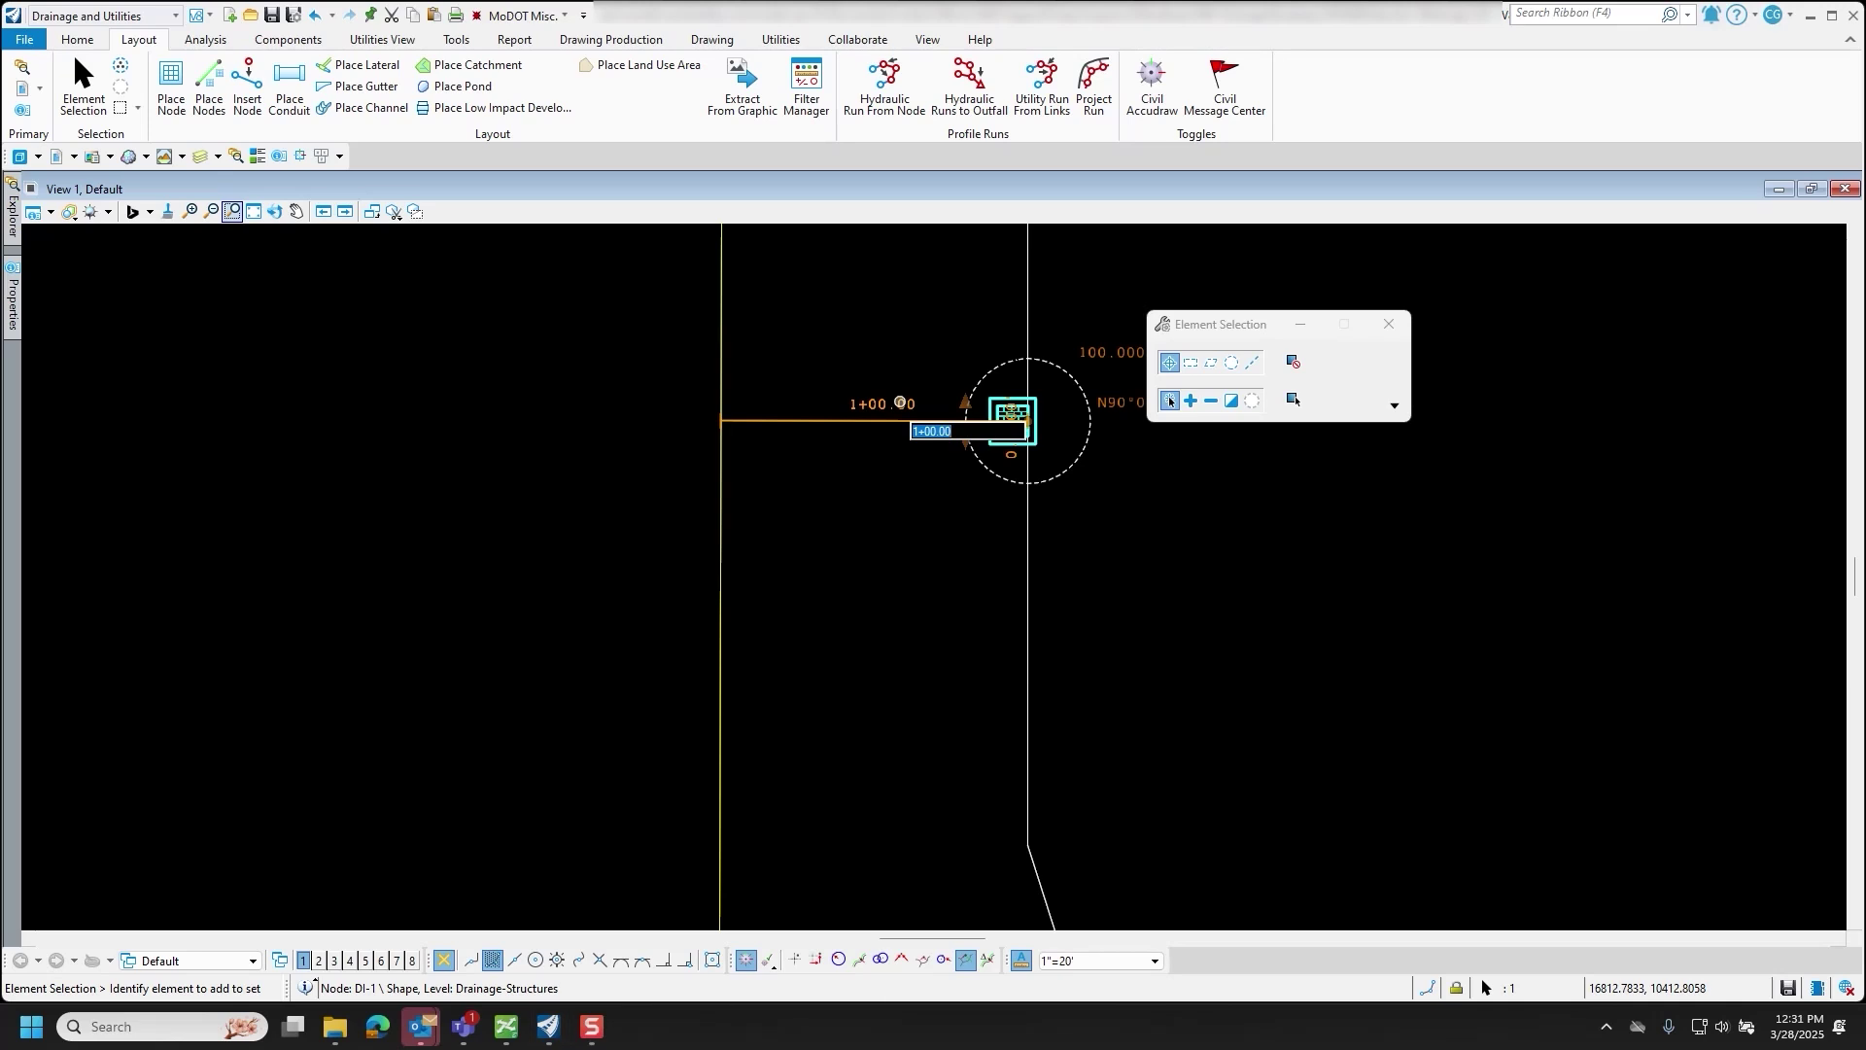
type("175")
key("Return")
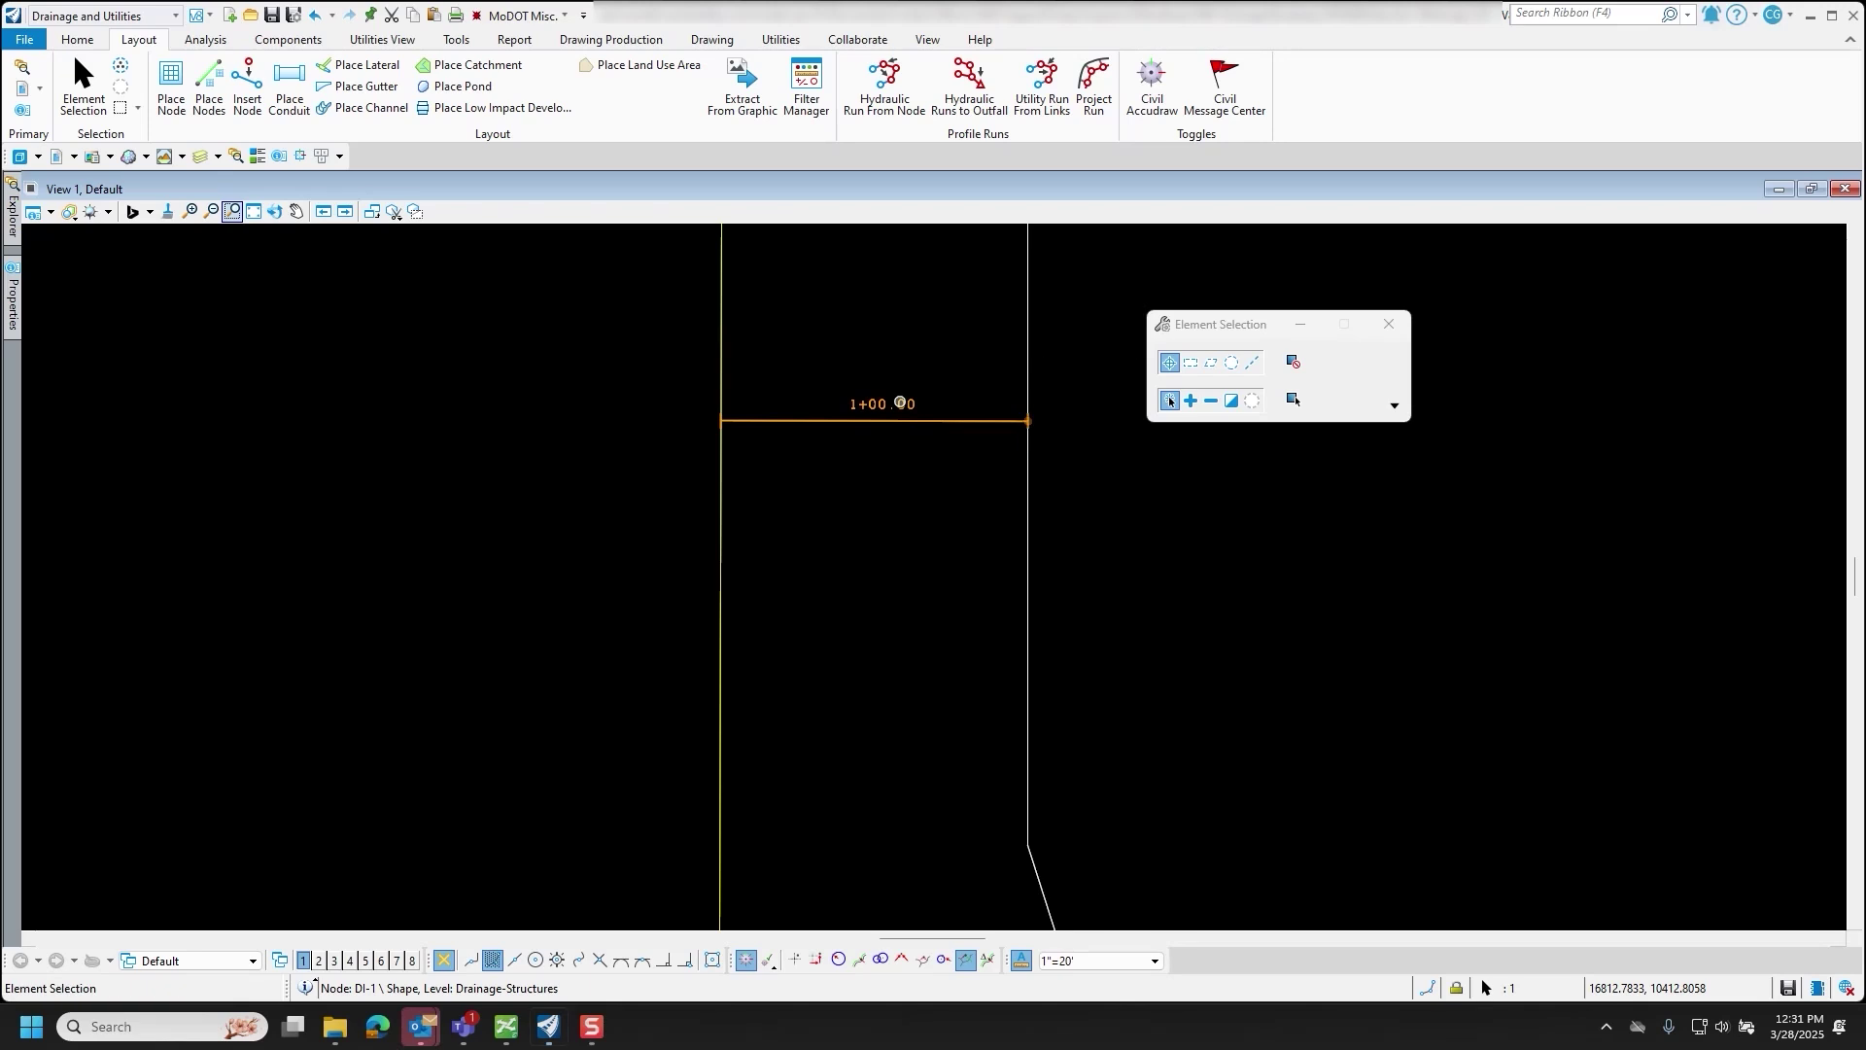
- Examine the moved catch basin's offset and rotation relative to the angled white line, and compare it with the other catch basin
scroll(924, 387, "down", 2)
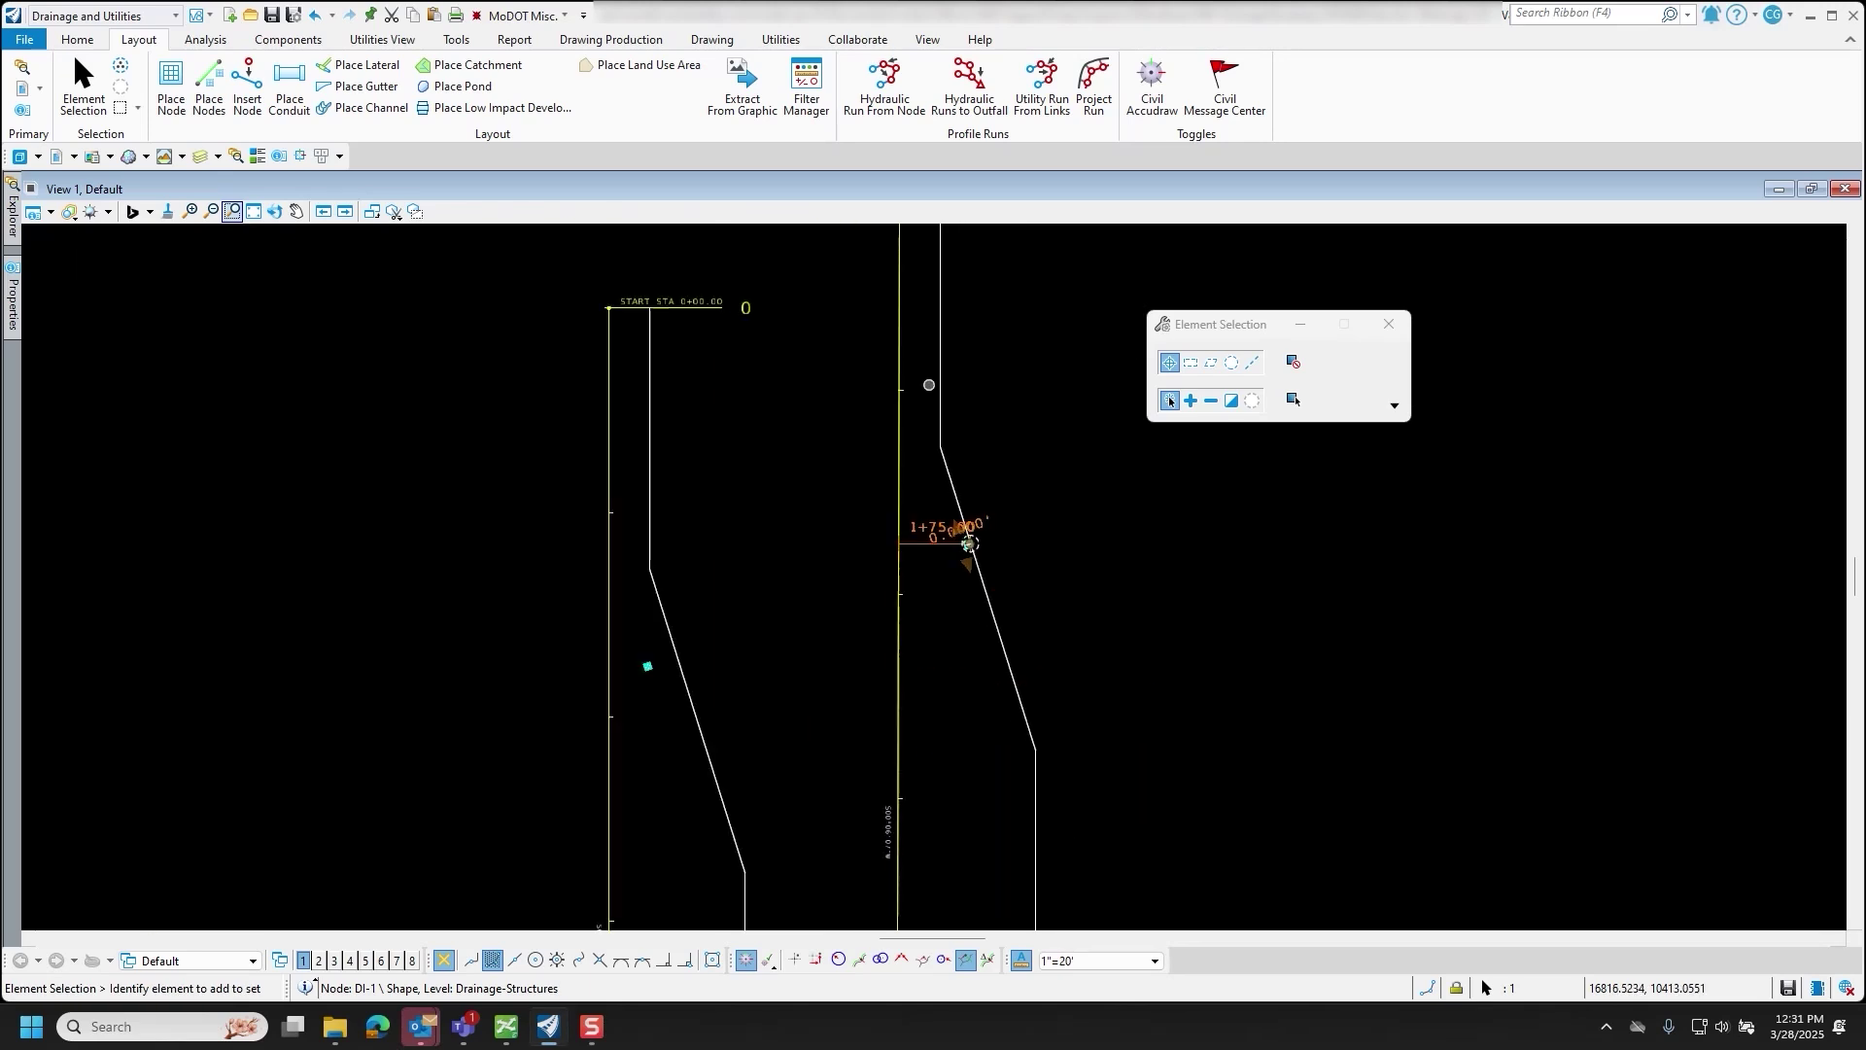
scroll(962, 549, "up", 4)
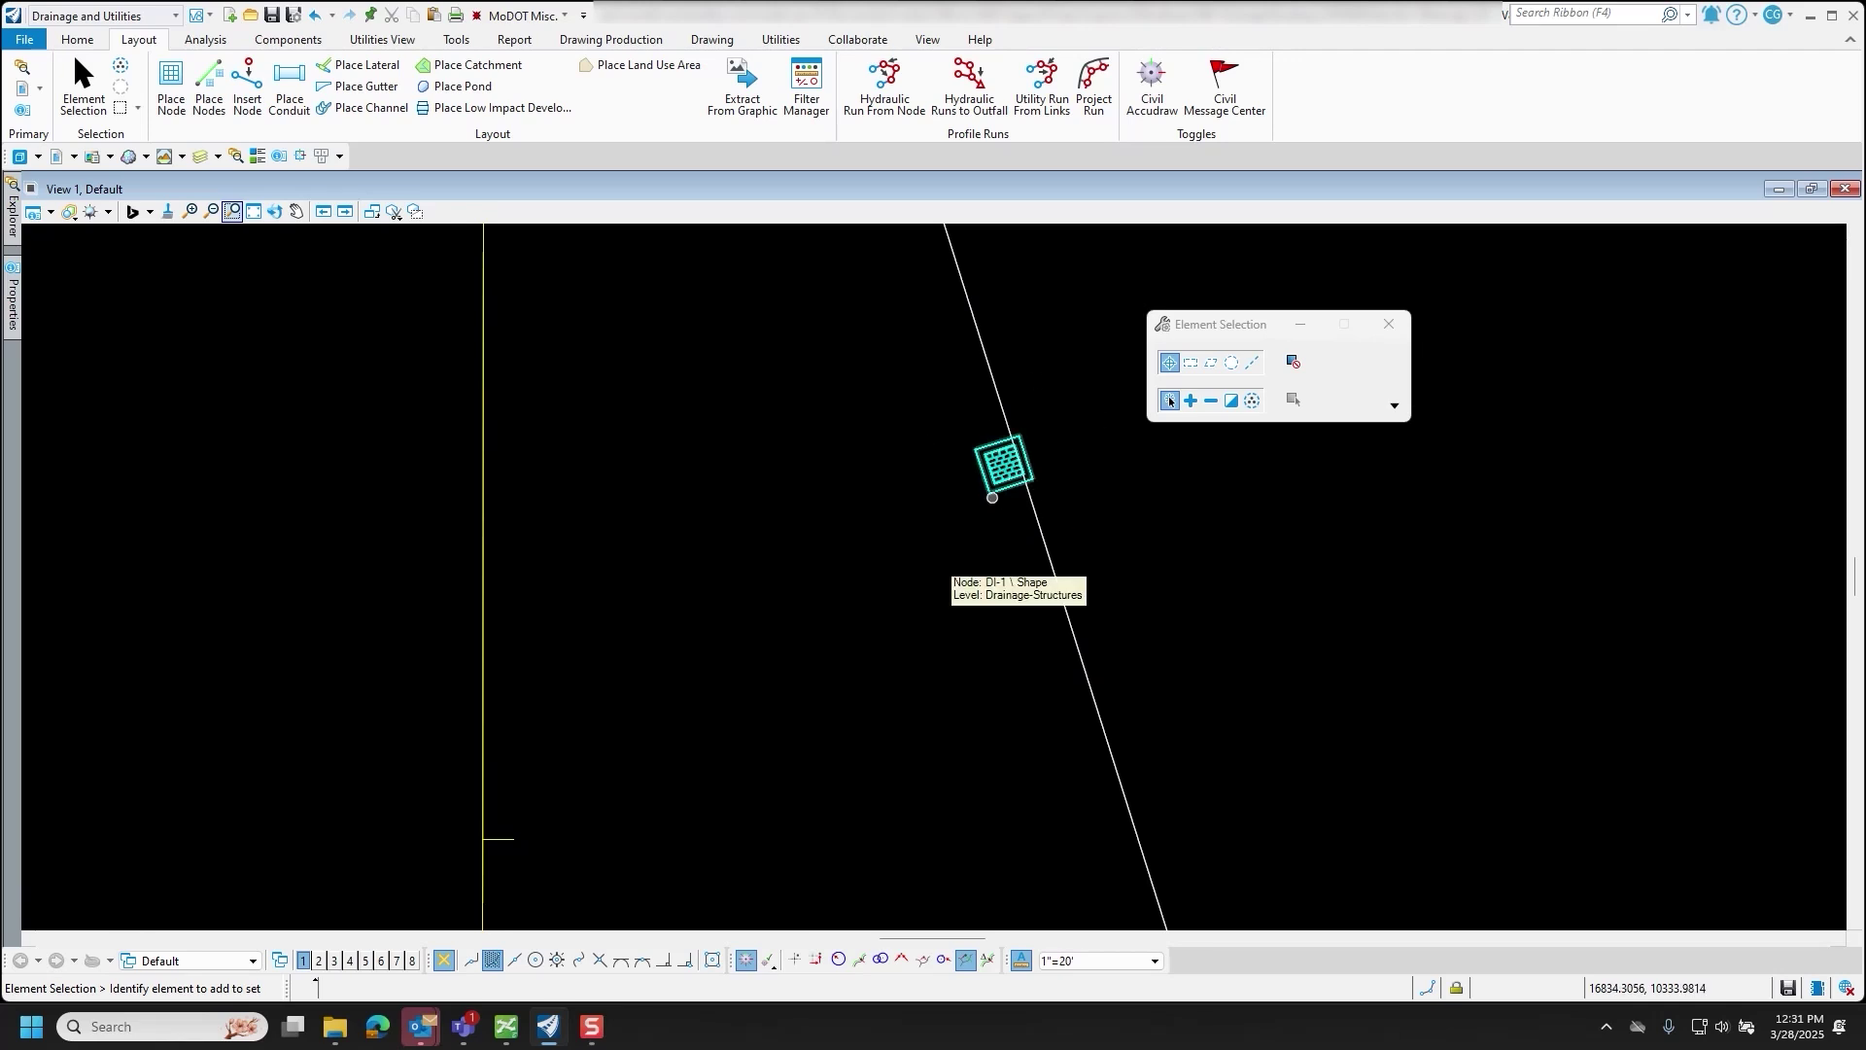
left_click(993, 496)
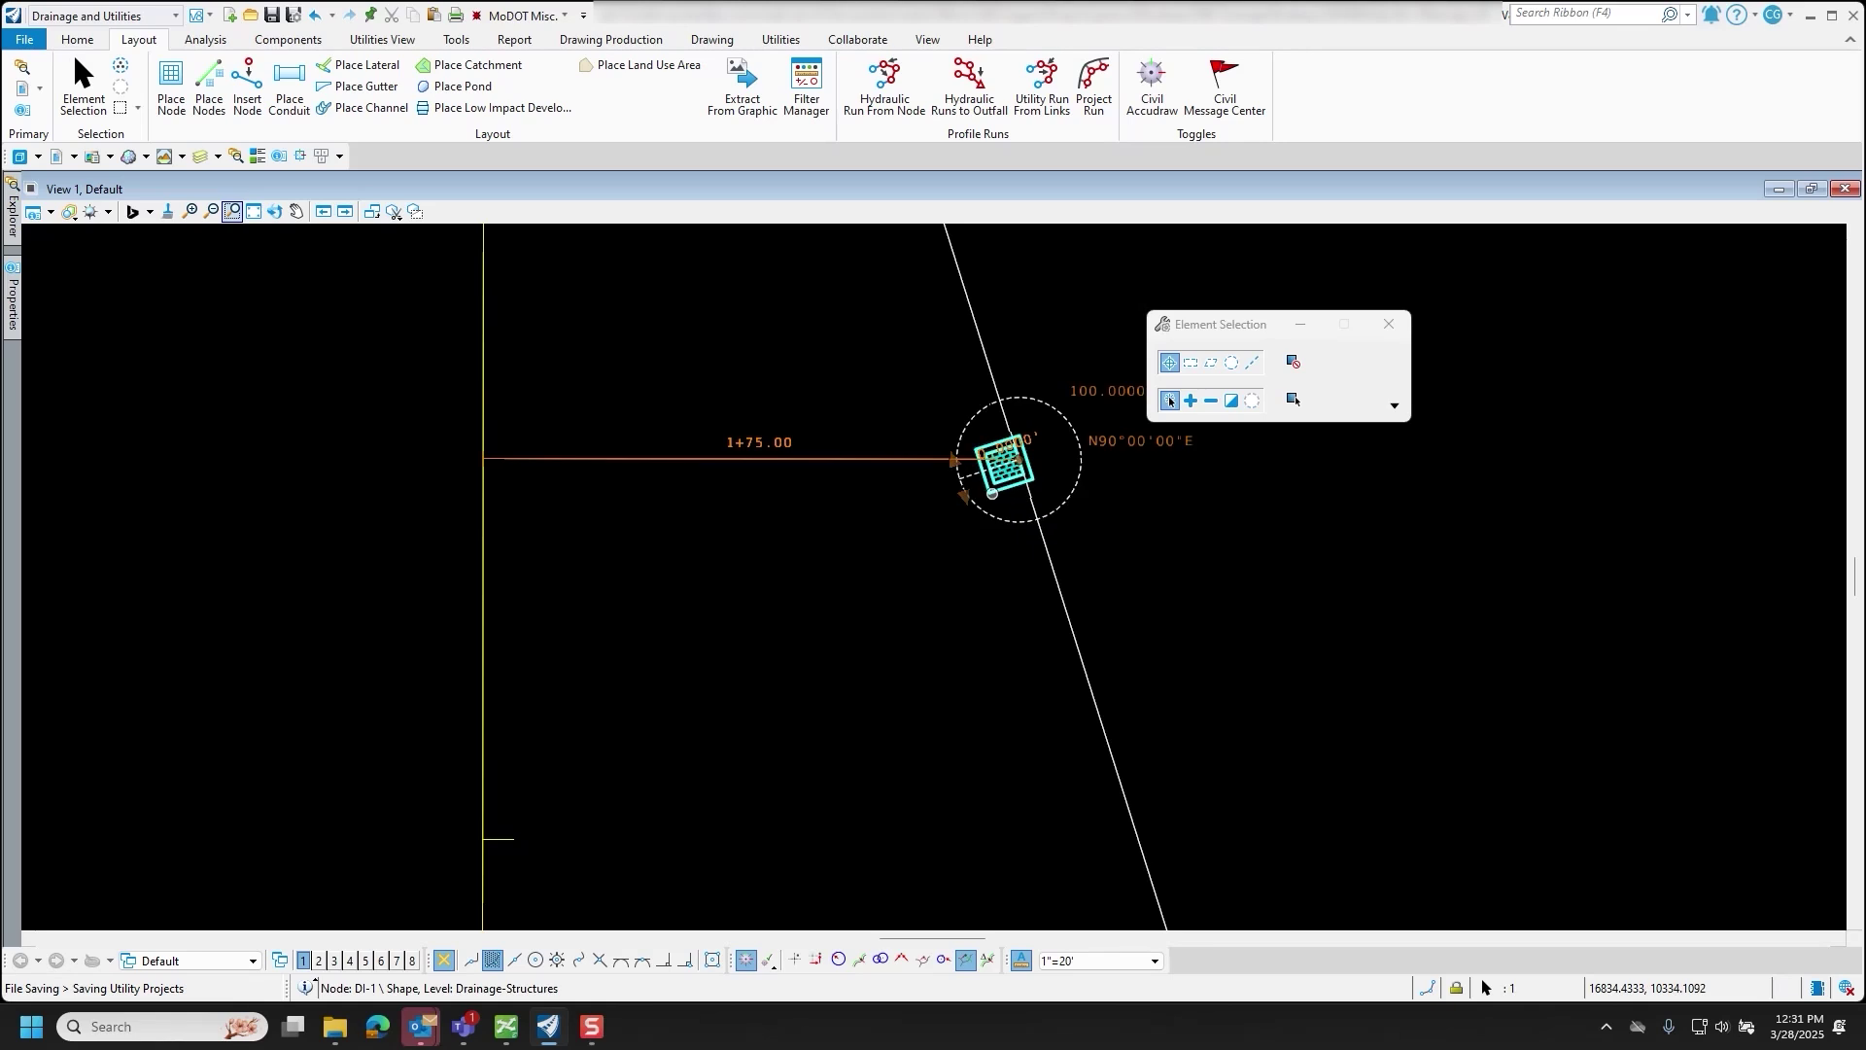
mouse_move(990, 486)
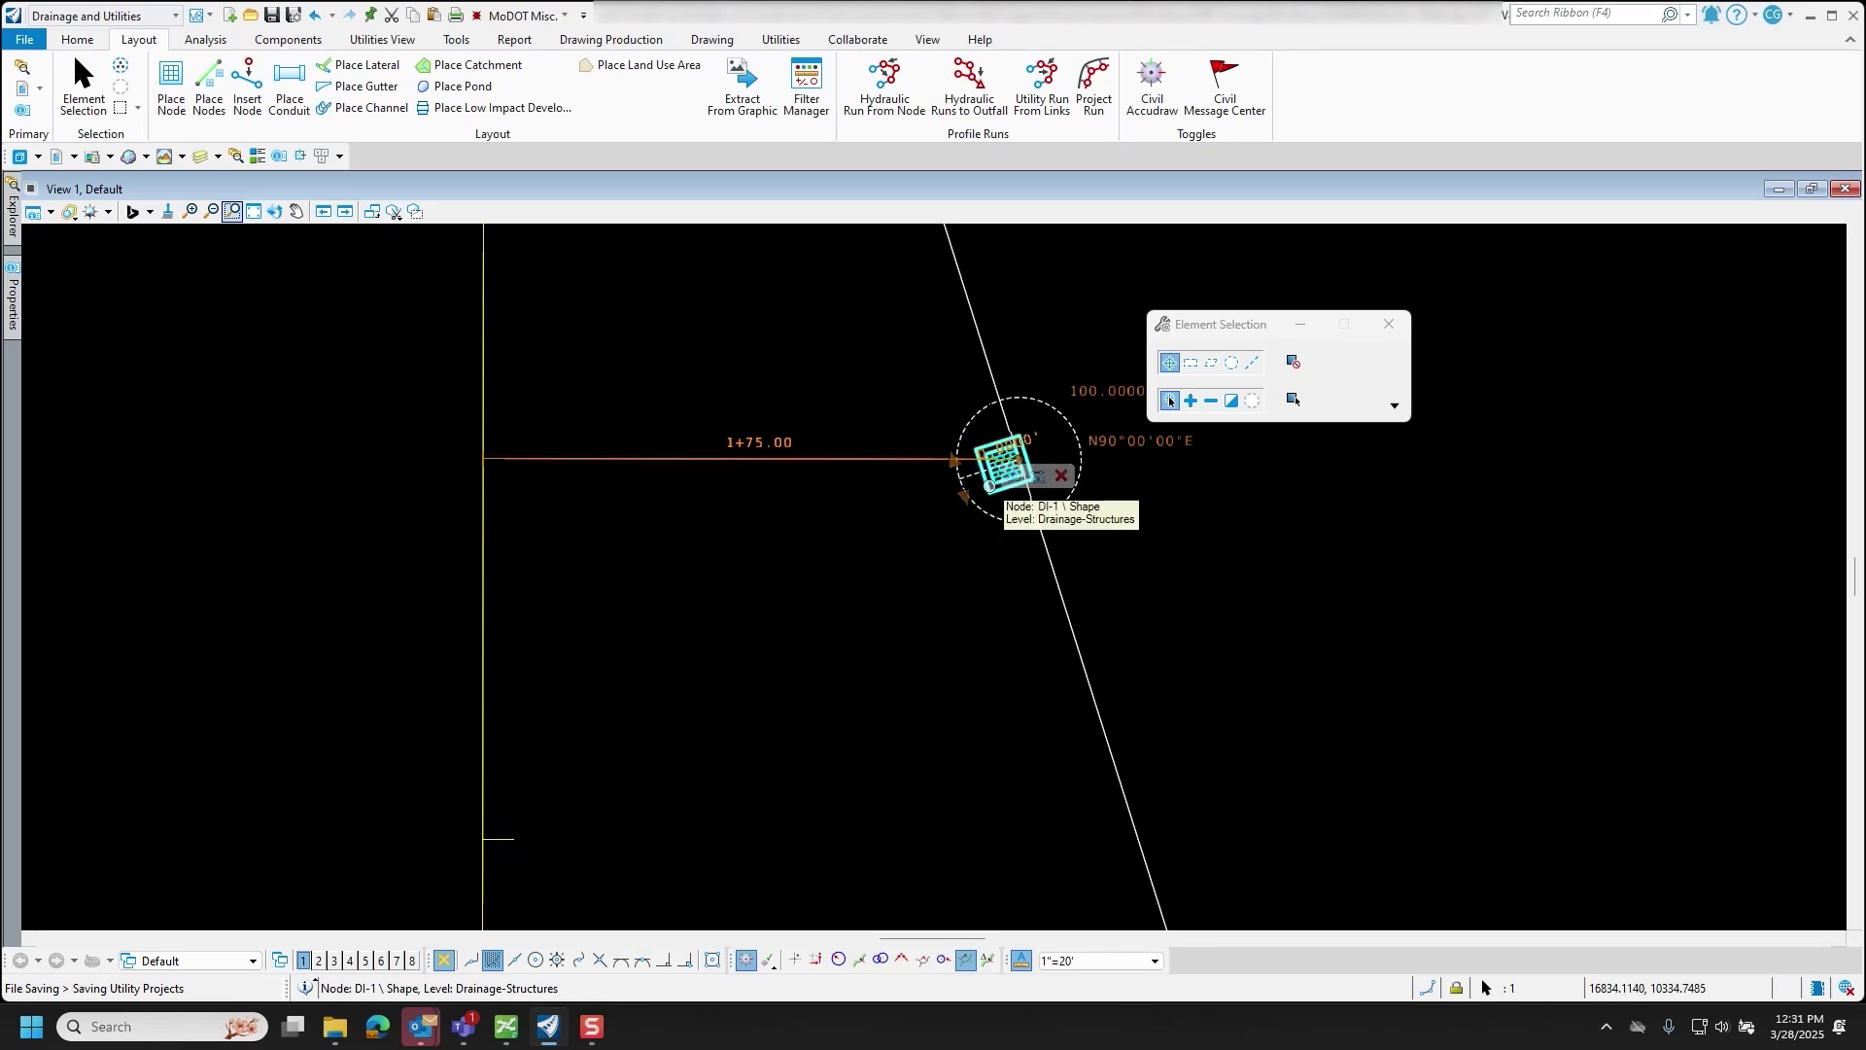
scroll(942, 490, "down", 2)
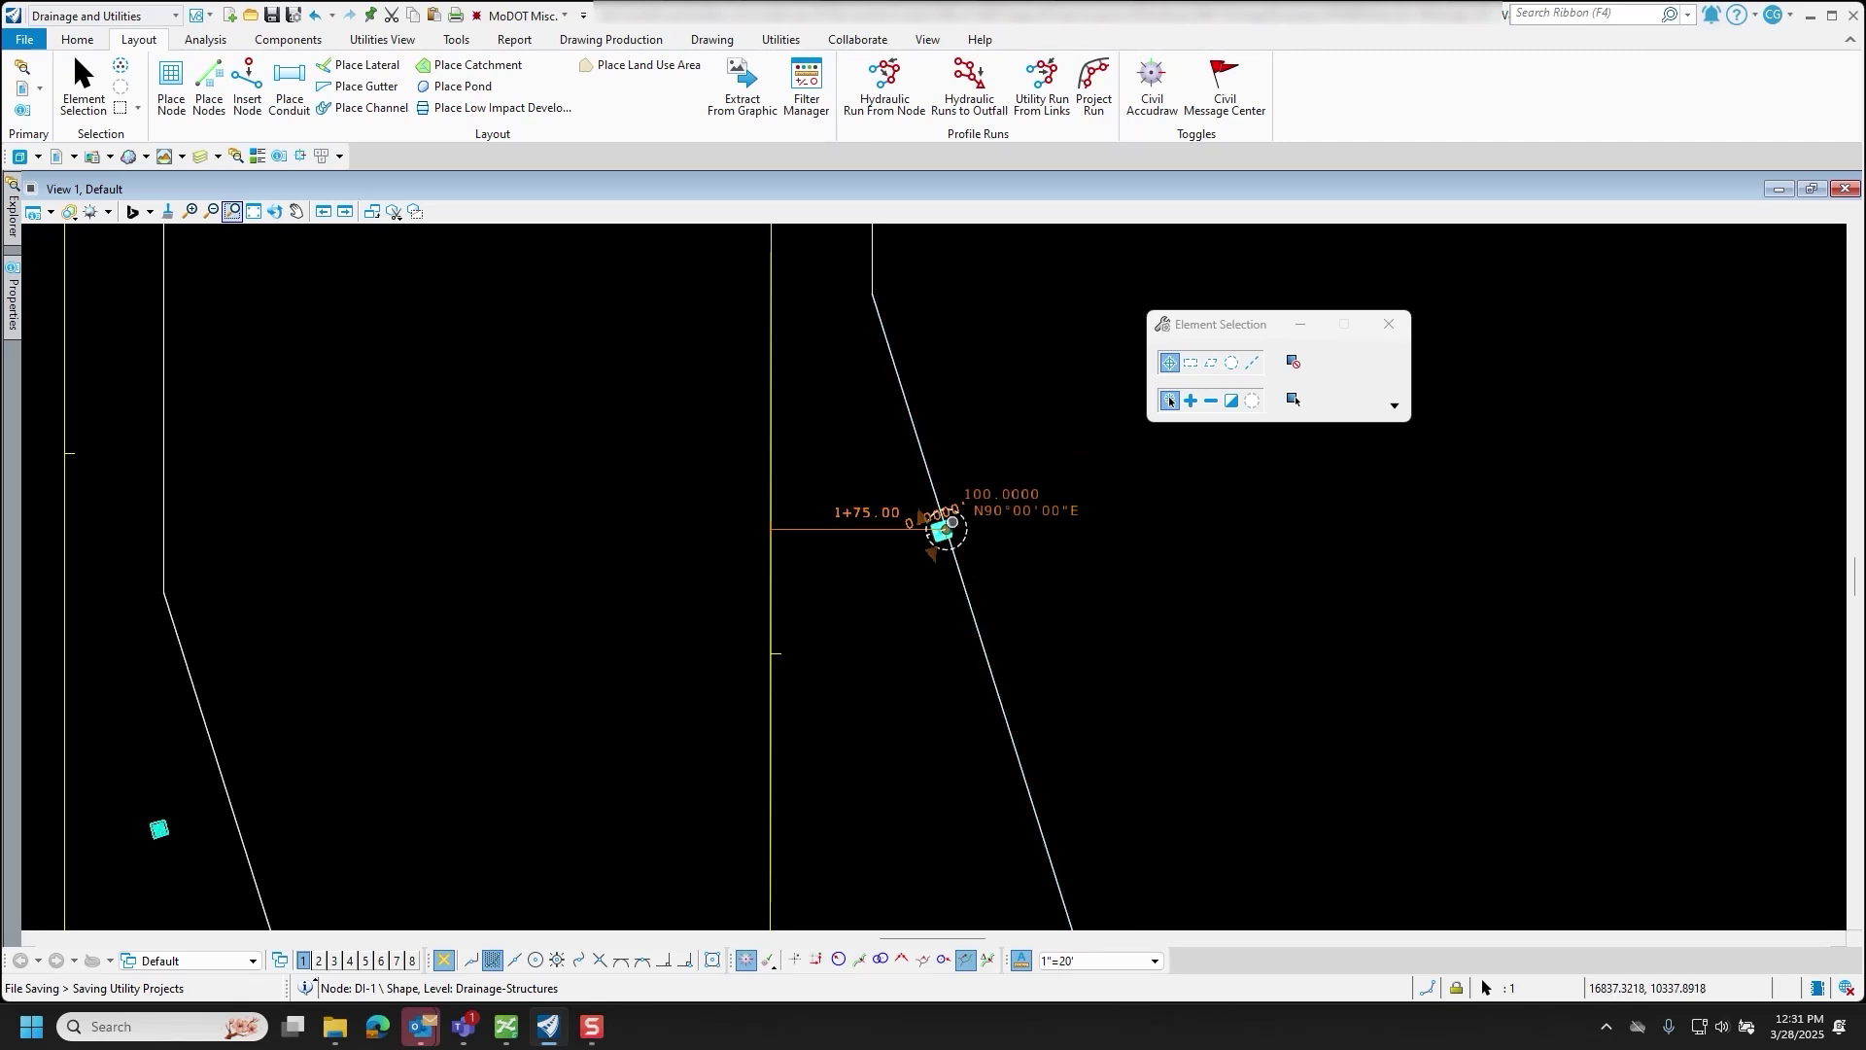
scroll(1194, 497, "down", 3)
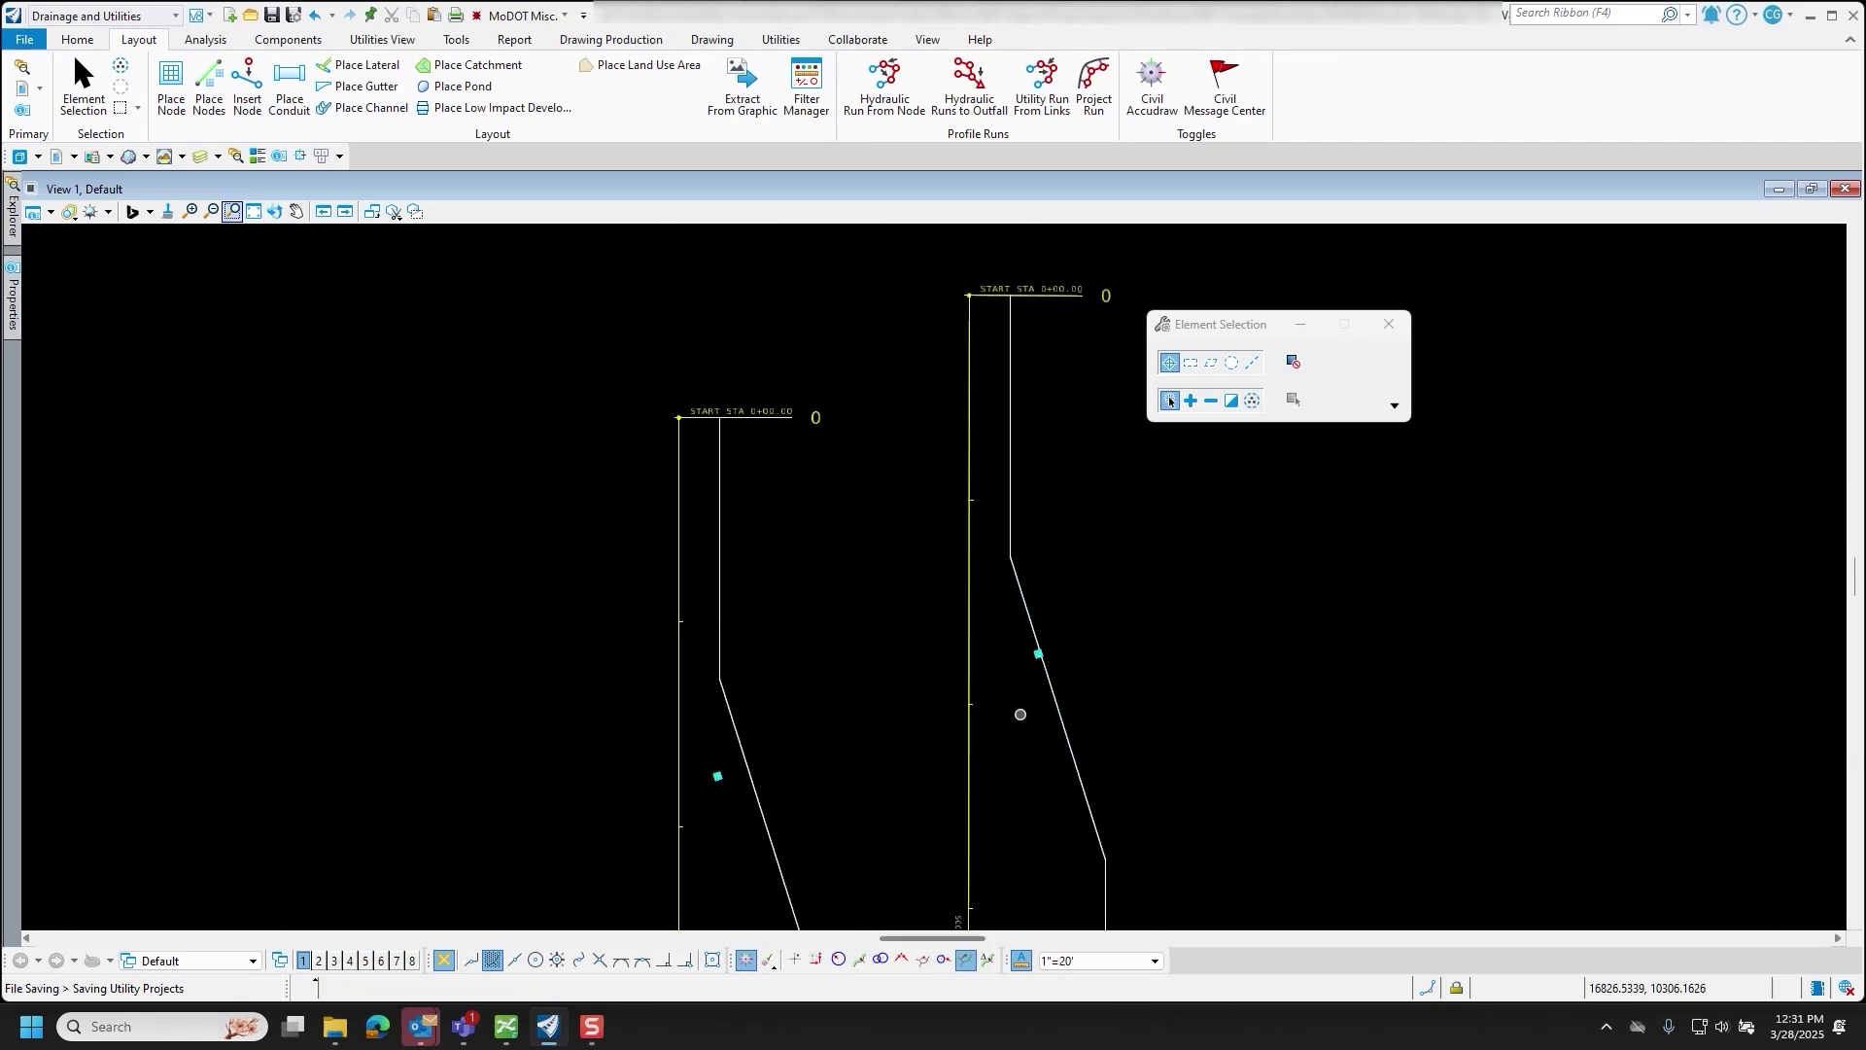